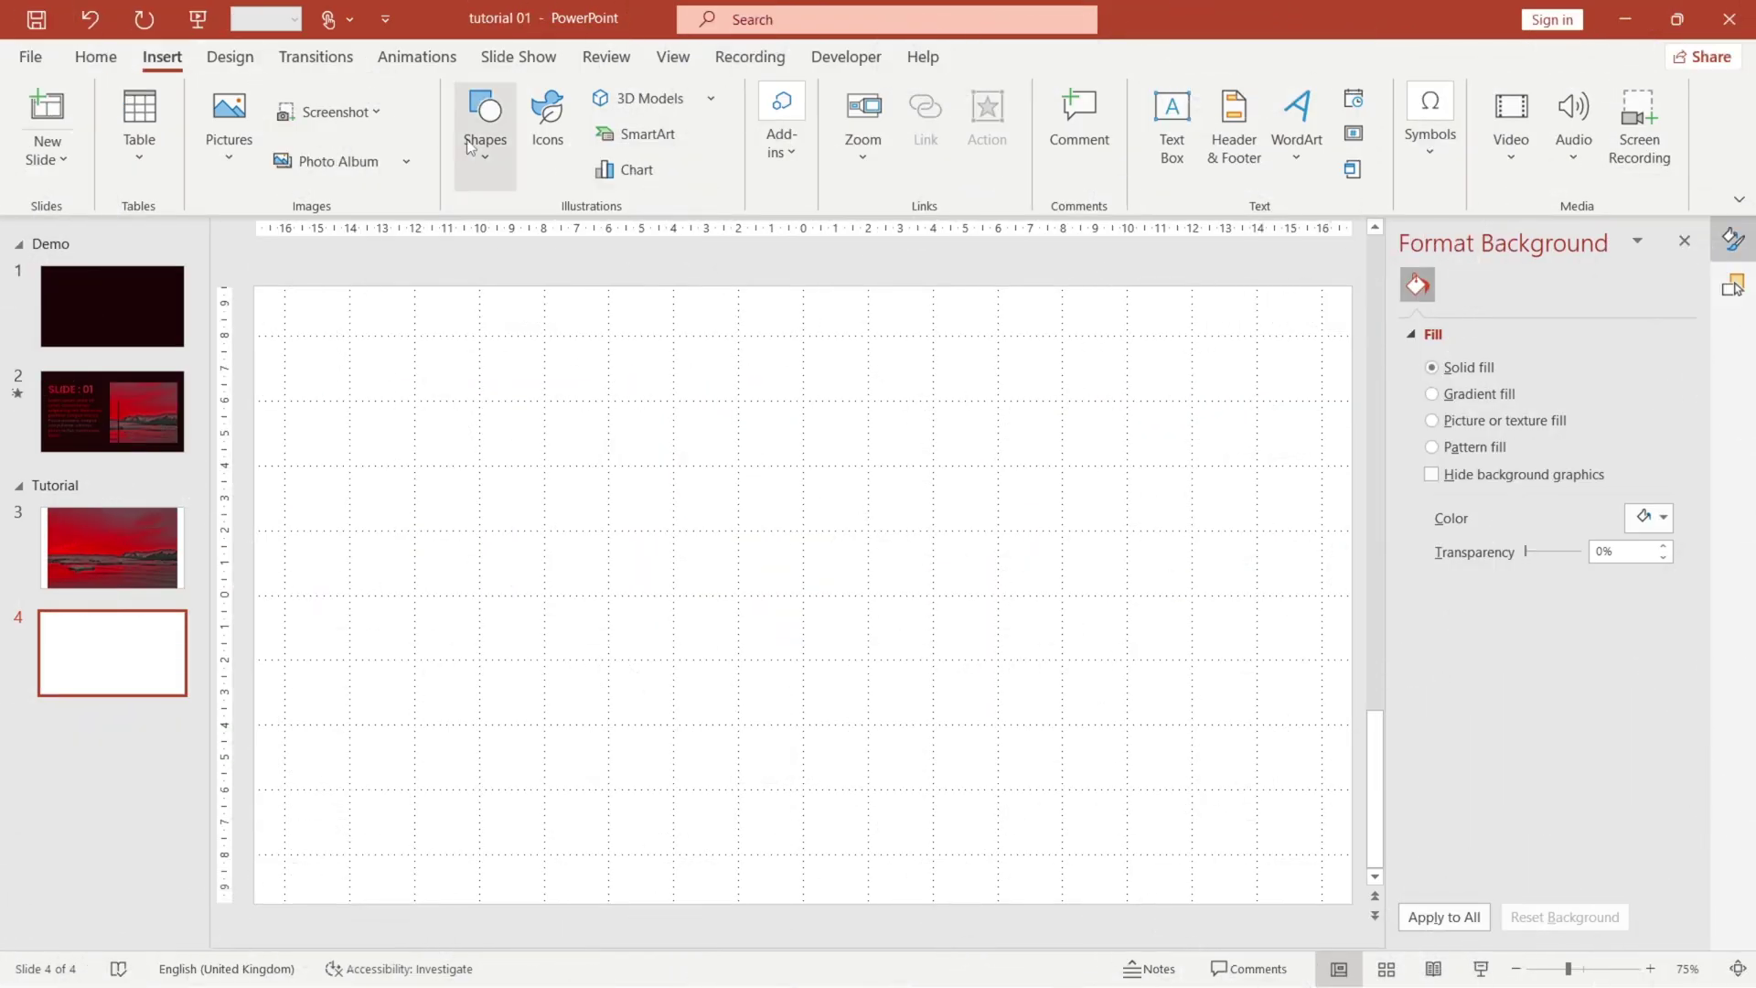
Step: Draw a rectangle about 9.99 cm high and 7.96 cm wide right of the slide's centre line
click(475, 161)
click(532, 239)
click(803, 401)
drag(886, 441, 1067, 430)
drag(932, 483, 887, 726)
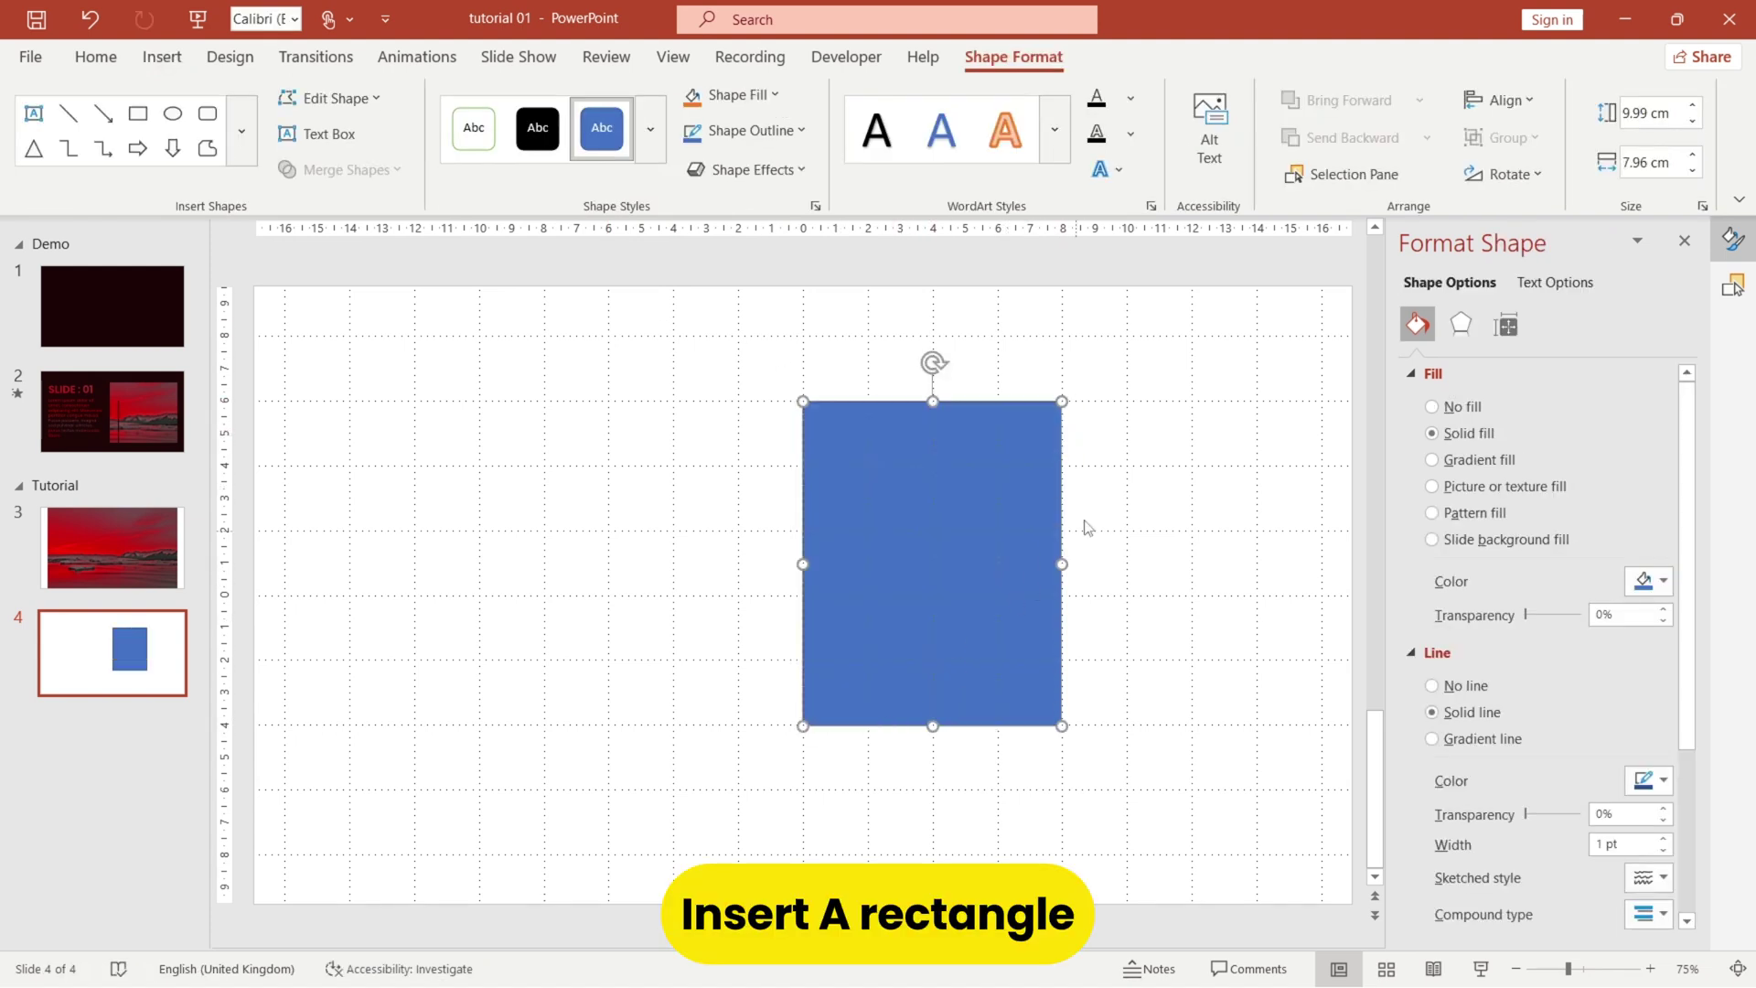
Step: Duplicate the rectangle as a red spacer strip about 0.23 cm wide along its right edge
key(ctrl+d)
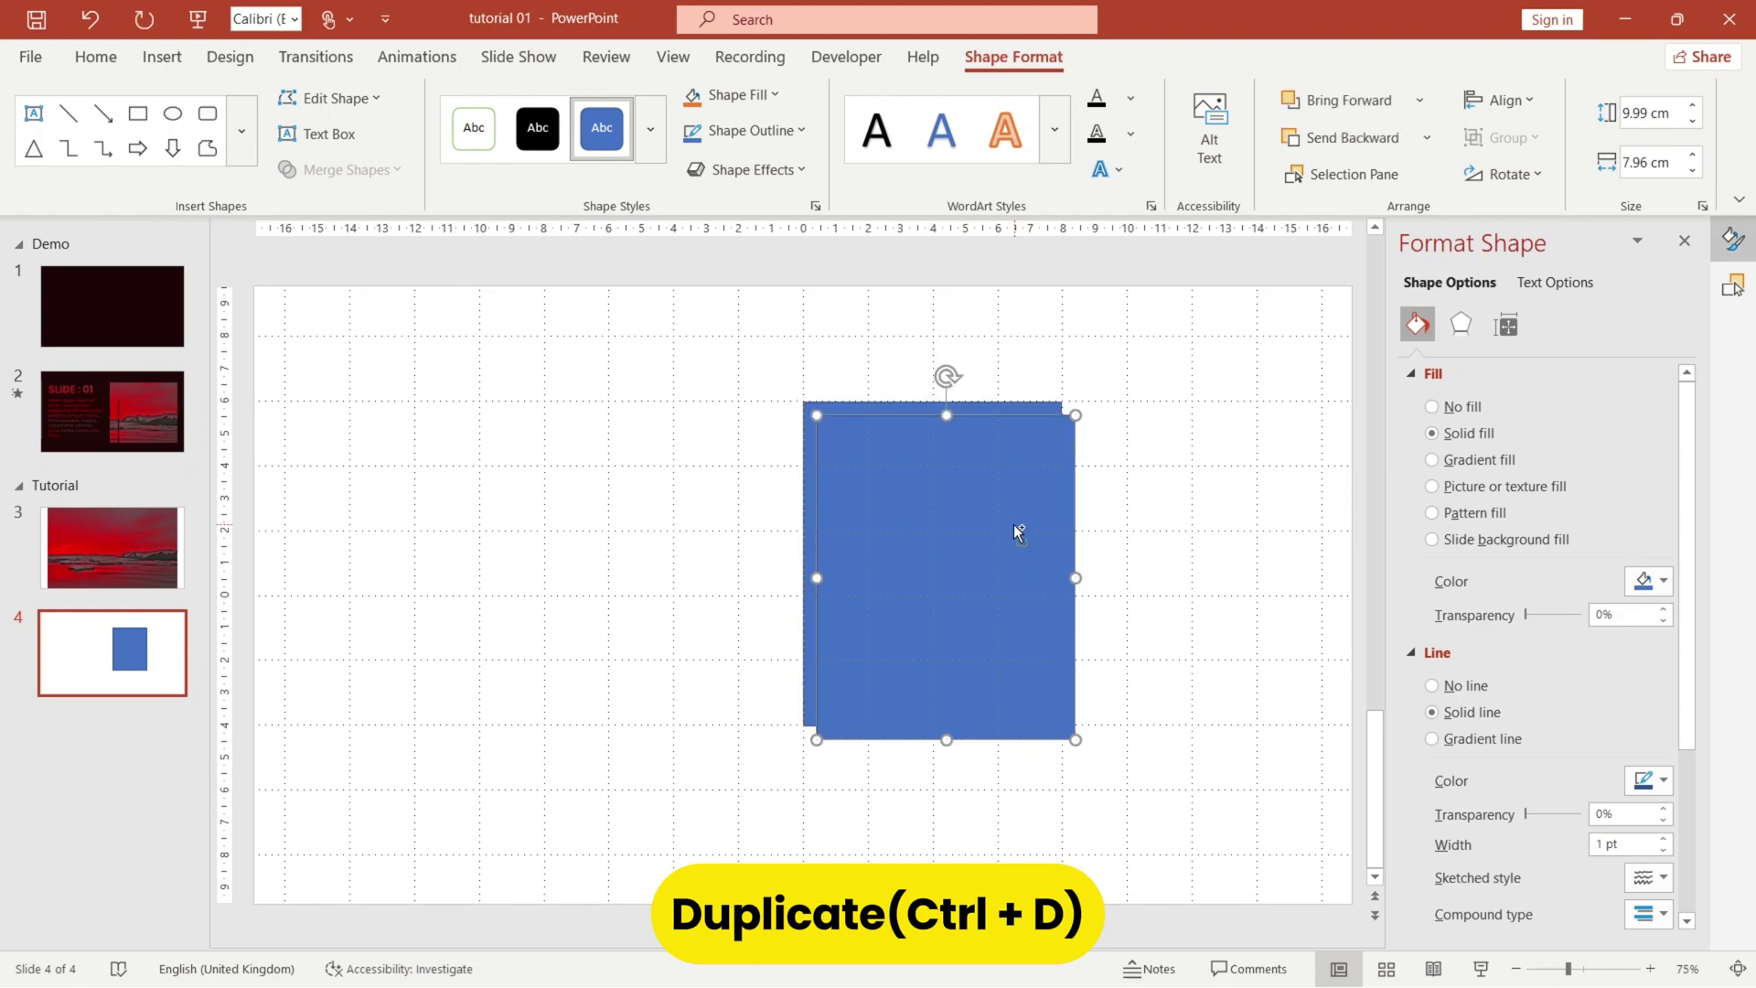
drag(978, 566, 1215, 561)
drag(1321, 560, 1066, 551)
click(1655, 581)
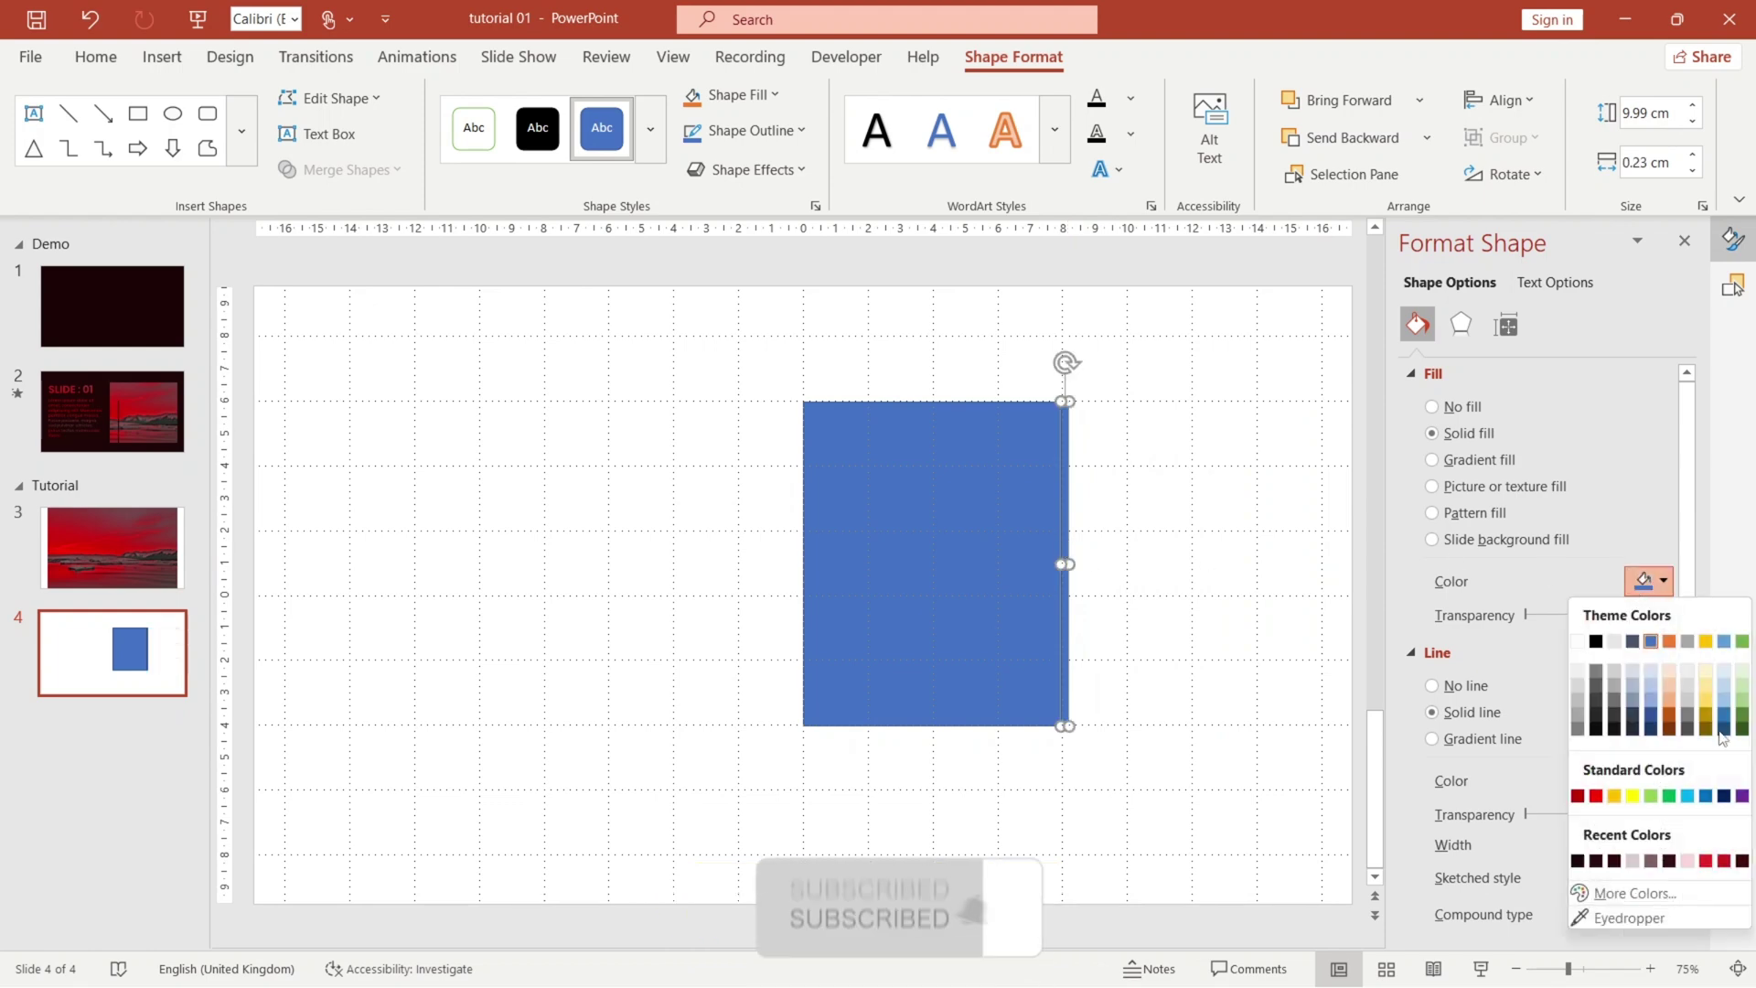
click(1707, 861)
click(1106, 599)
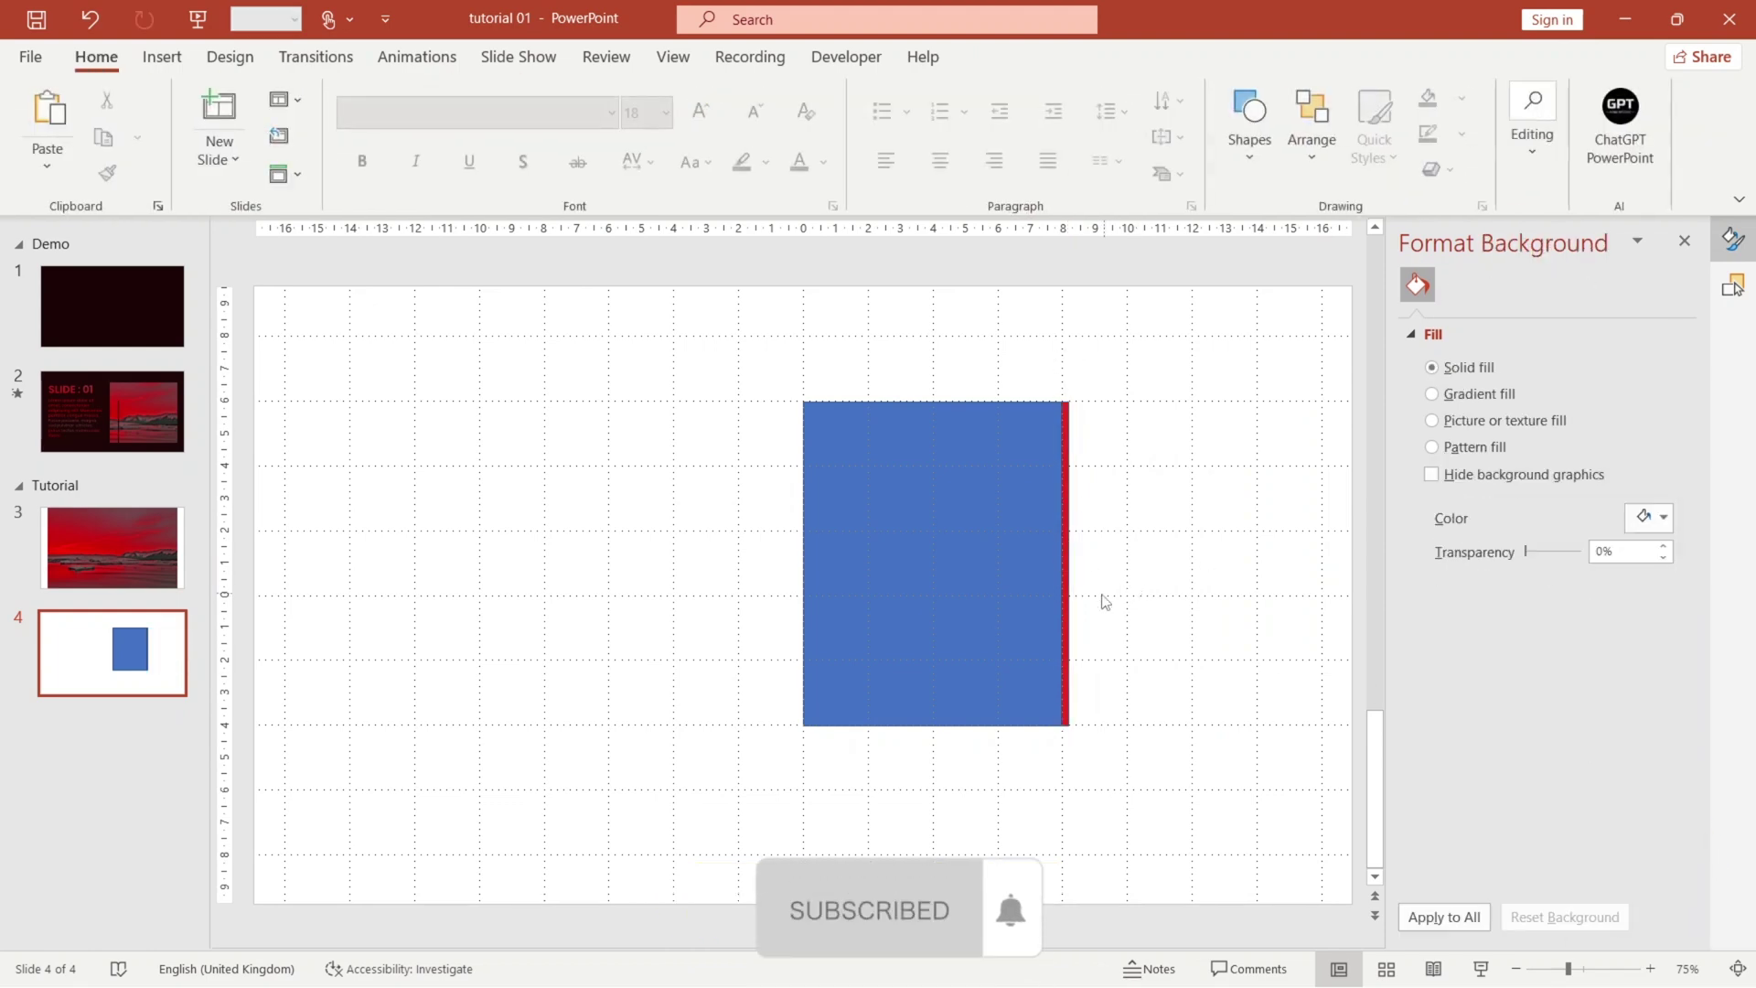
Step: Remove the outlines from both the blue rectangle and the red strip
scroll(1166, 537, up, 5)
click(1237, 524)
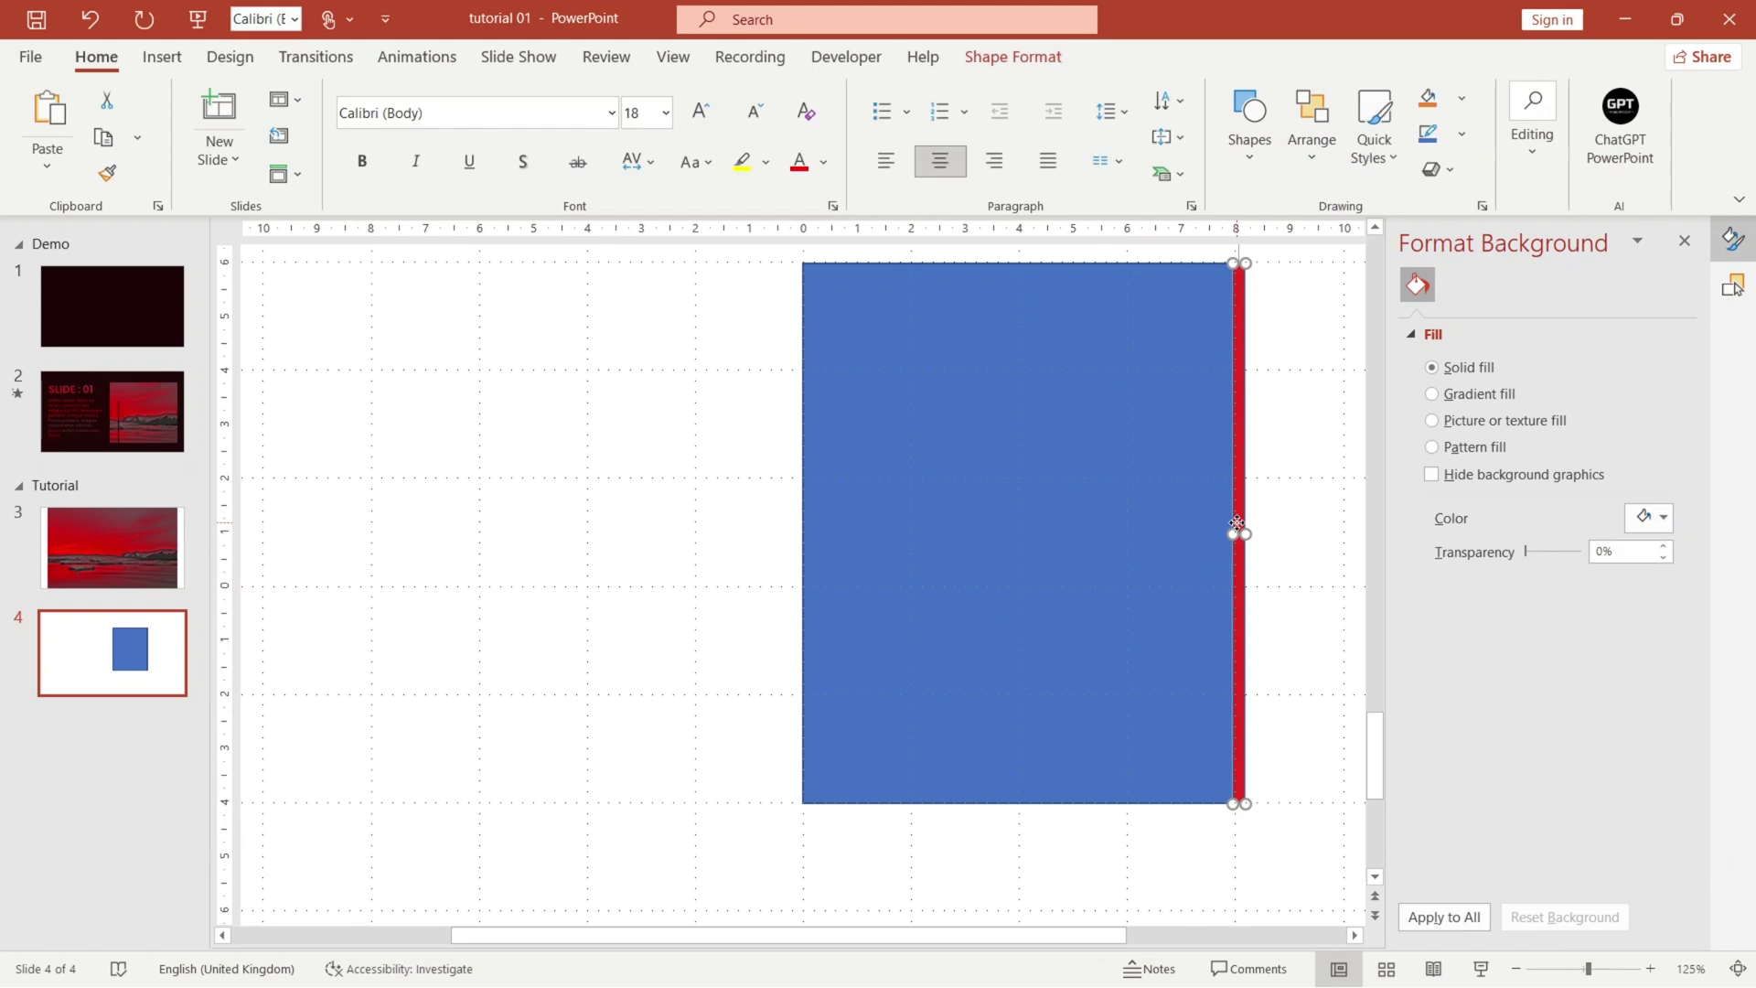
shift+click(1173, 489)
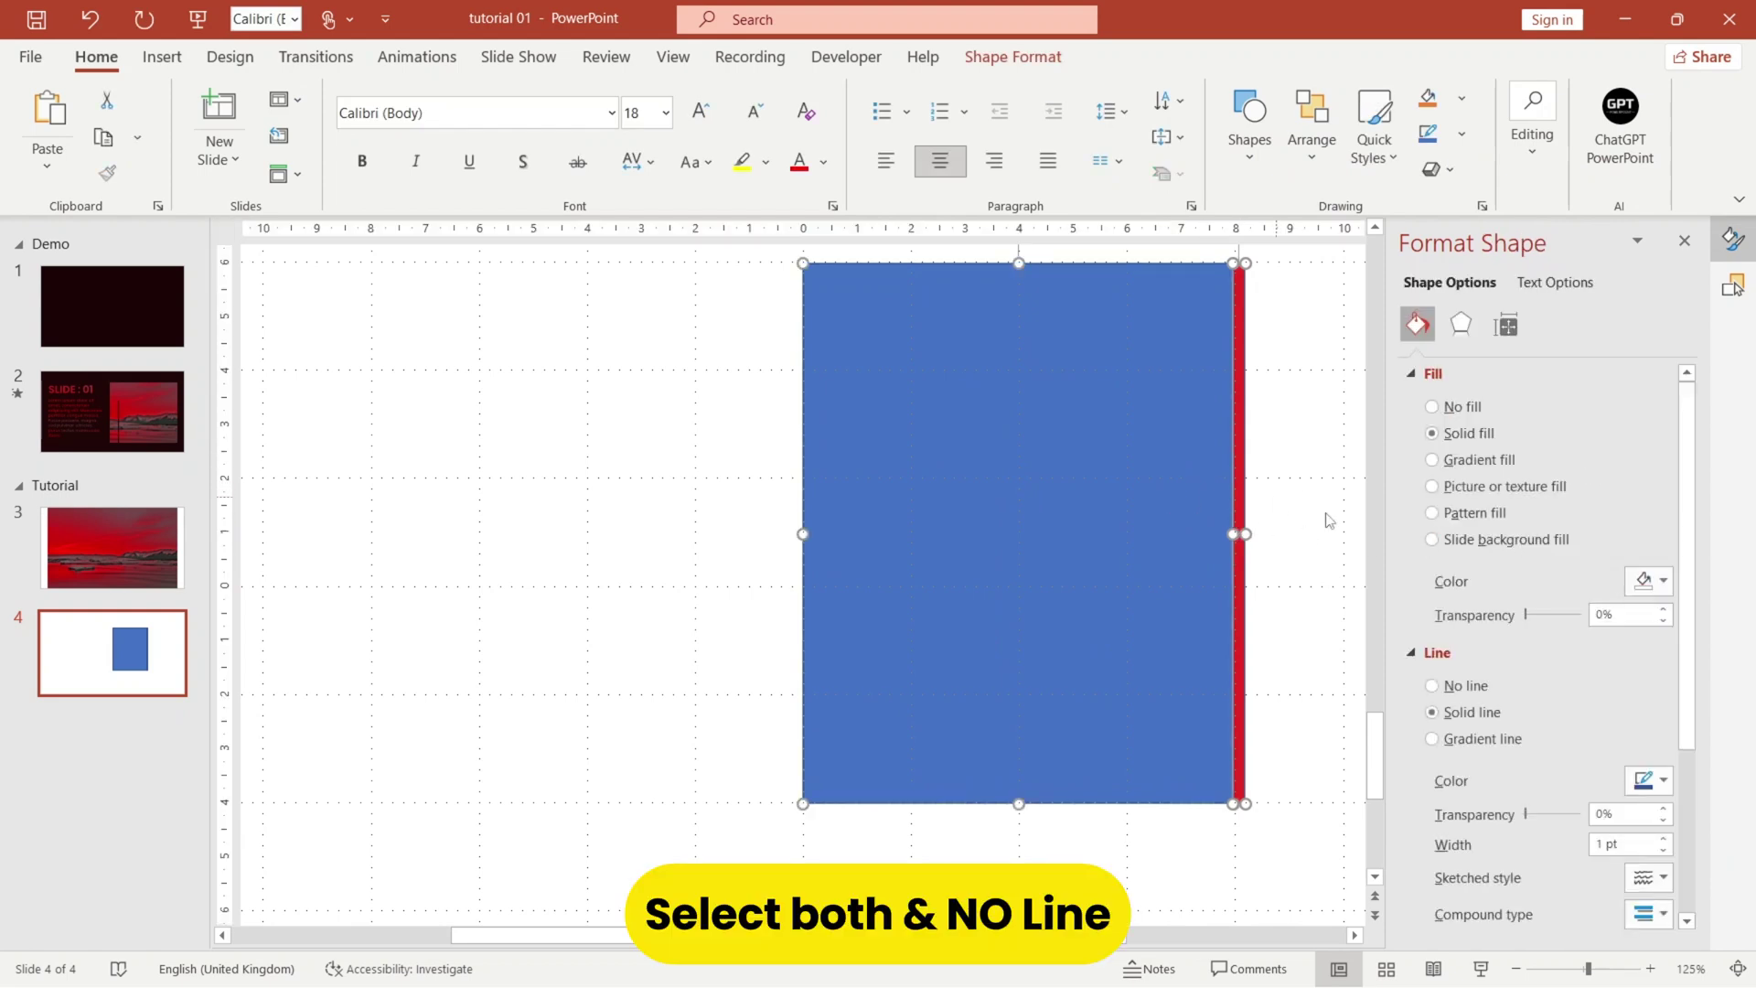
click(1466, 686)
click(1270, 607)
Step: Copy the blue rectangle to the right of the red strip and shrink the copy to about 5.98 × 5.84 cm
click(1144, 568)
scroll(1152, 578, down, 5)
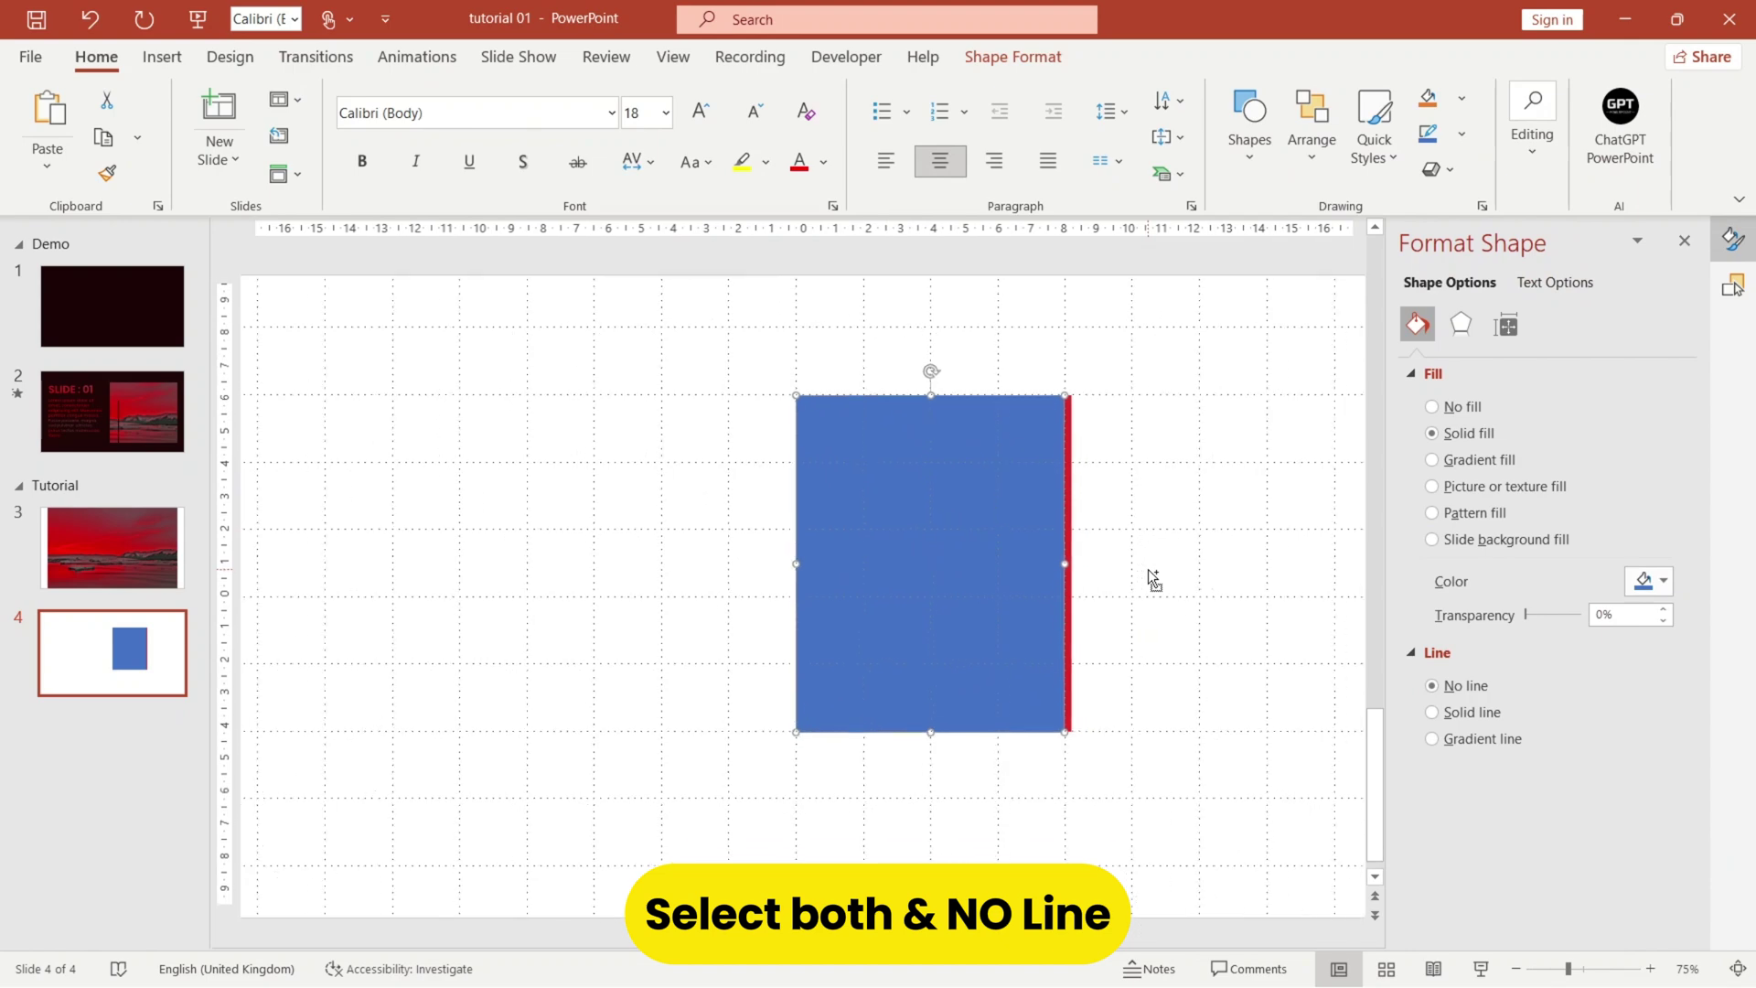
drag(905, 558, 1168, 537)
drag(1325, 564, 1259, 566)
drag(1160, 402, 1162, 525)
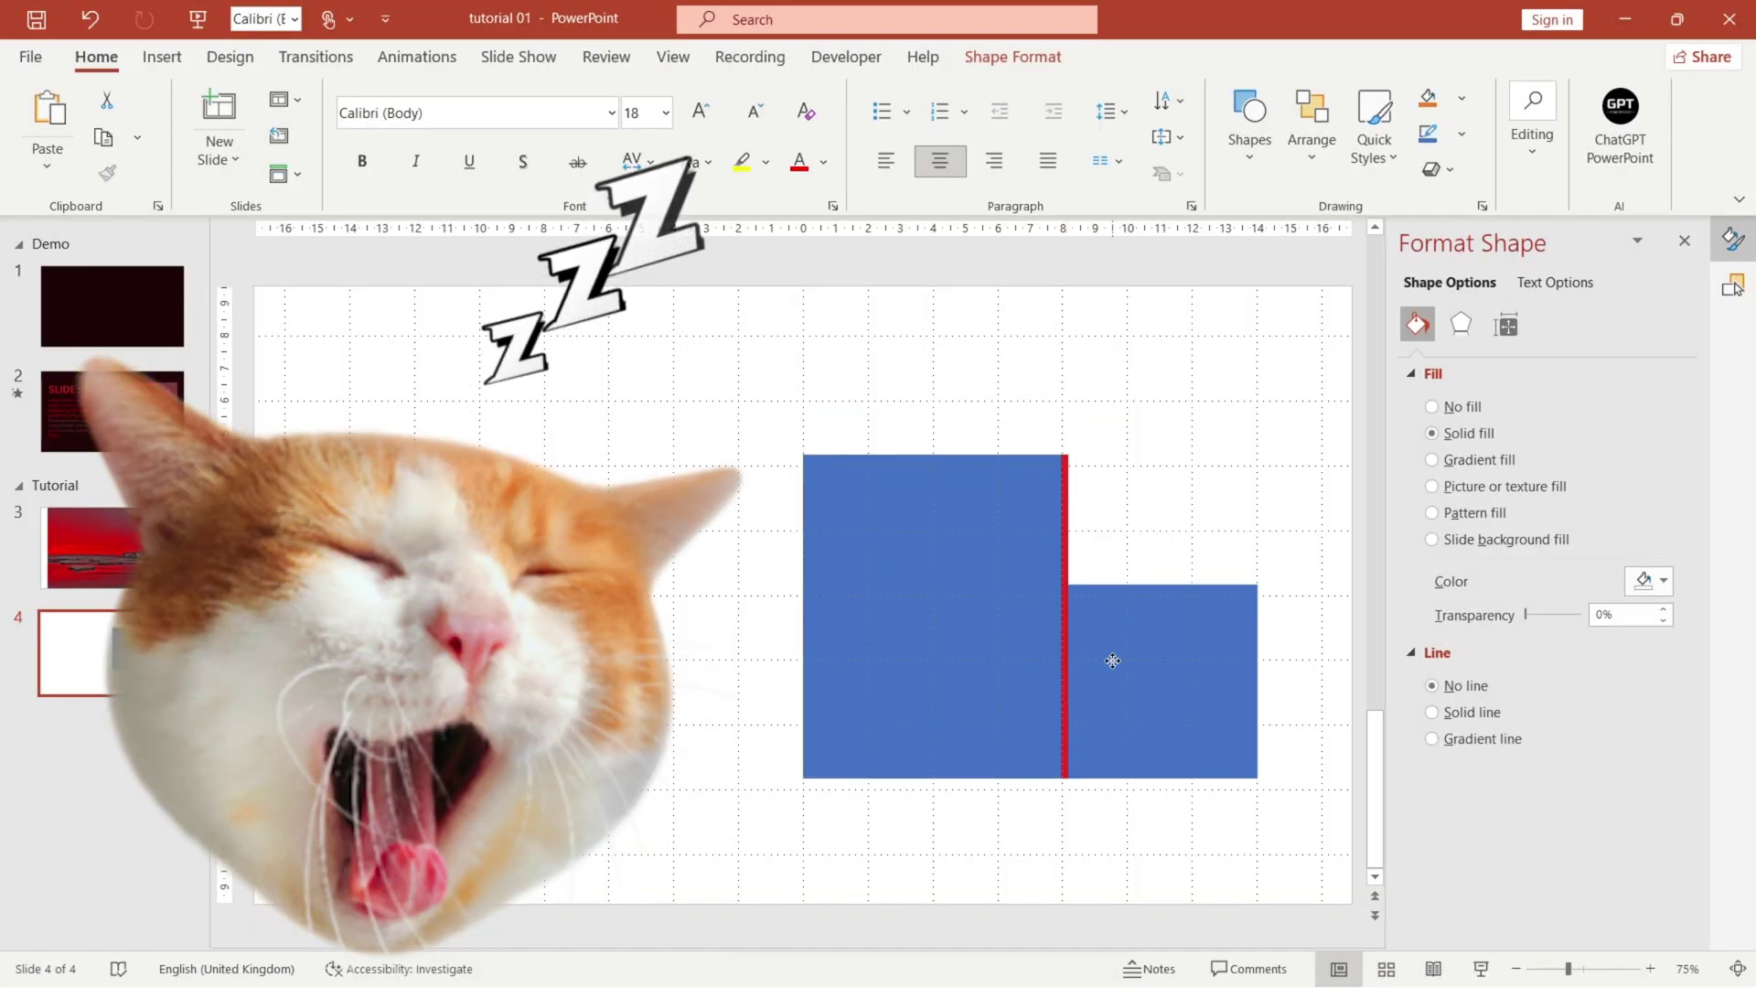
Step: Duplicate the smaller tile directly above itself, using a horizontal copy of the red strip to gauge the gap
key(ctrl+d)
drag(1167, 673, 1144, 467)
click(1065, 588)
key(ctrl+d)
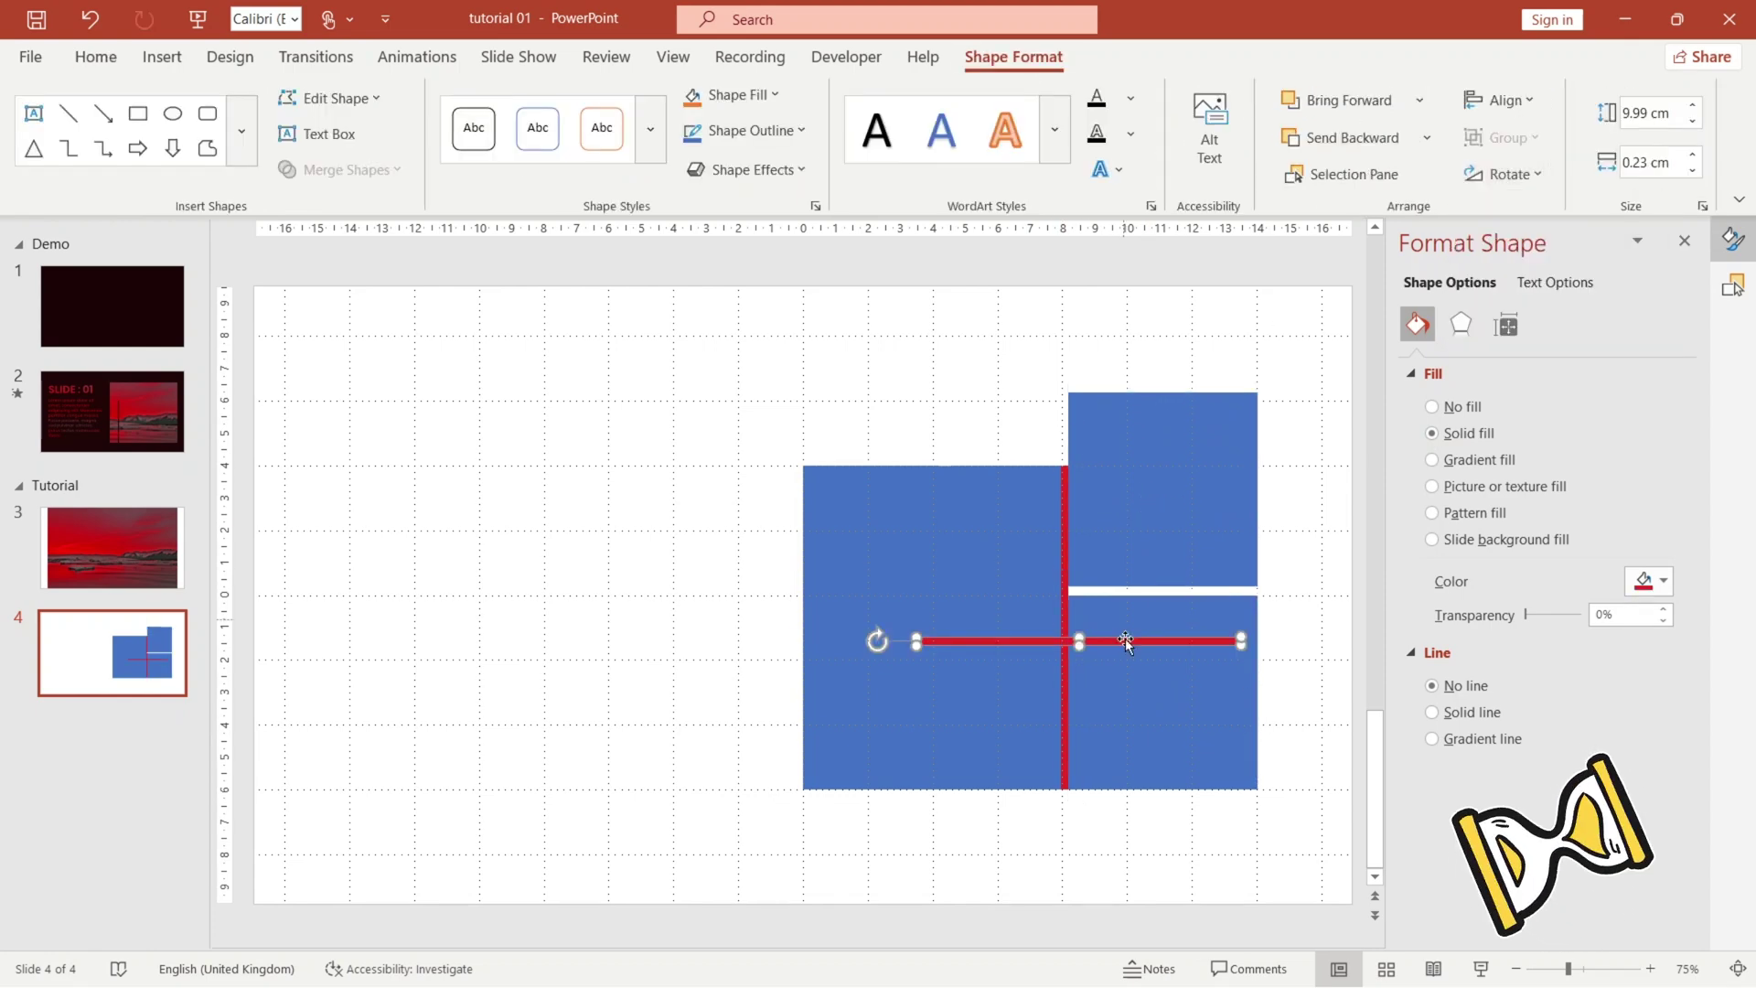
scroll(1117, 638, up, 10)
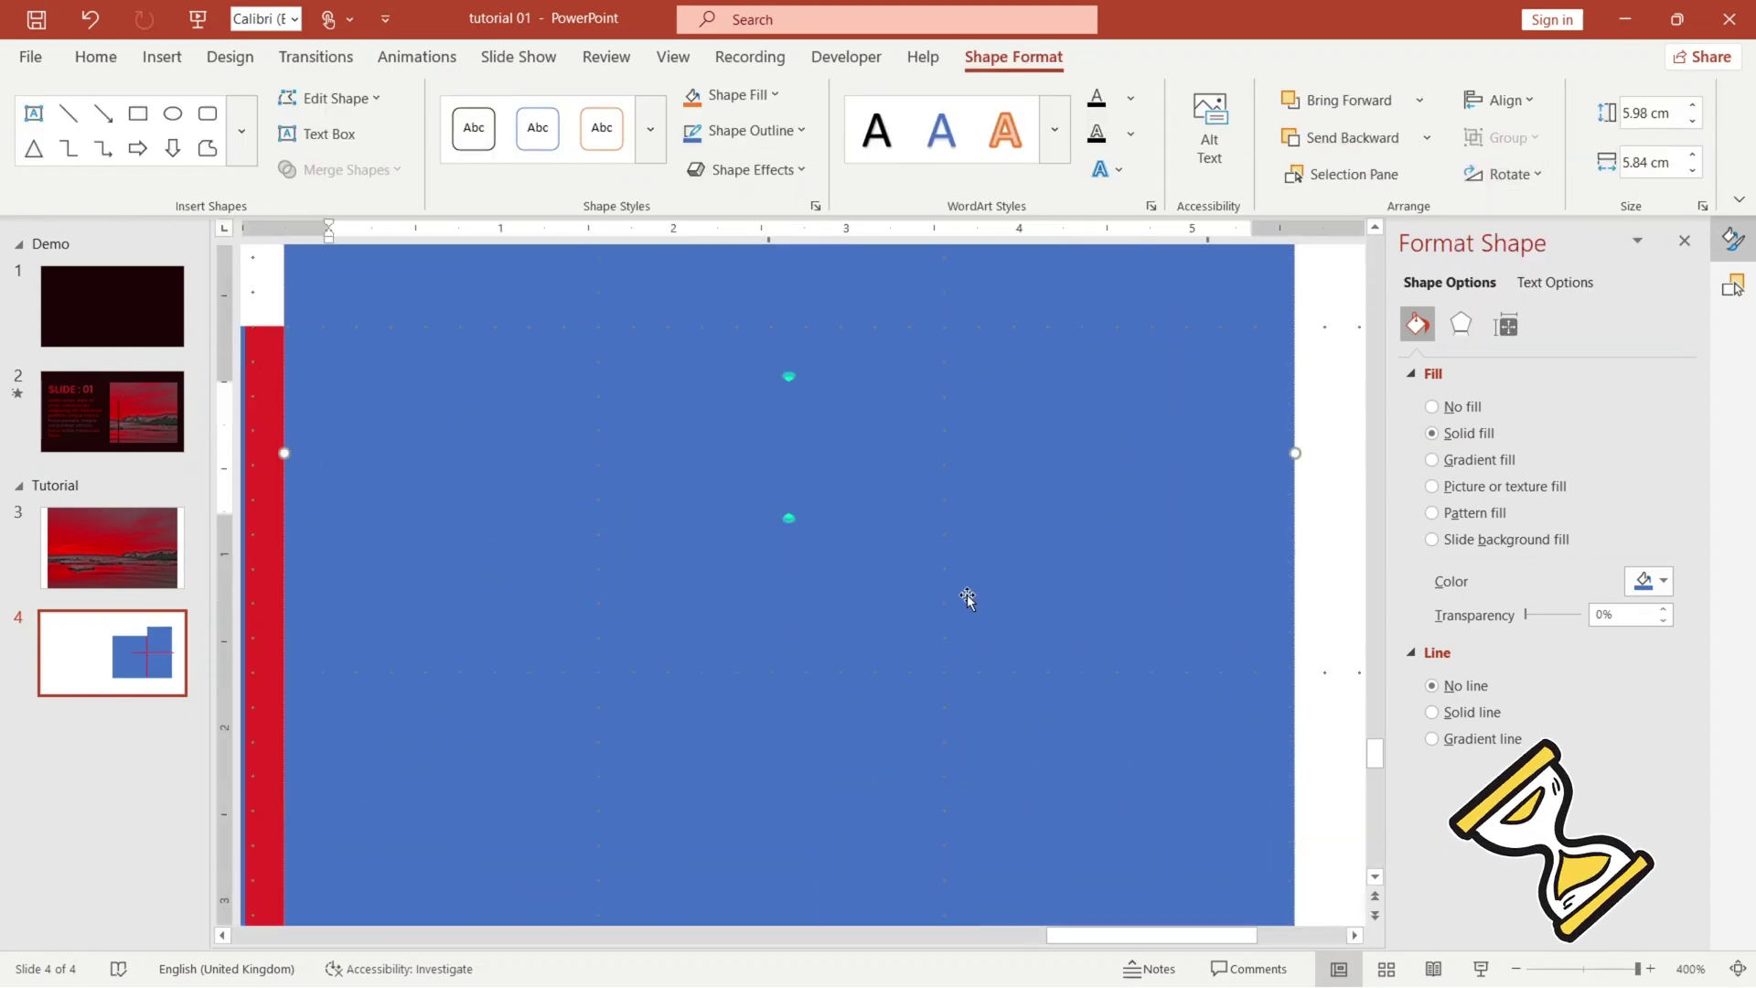
Step: Stretch the upper-right tile upward to the 8 cm gridline and move the horizontal red strip onto the large rectangle's top edge
scroll(911, 649, down, 10)
drag(964, 392, 964, 276)
scroll(964, 278, down, 5)
drag(984, 667, 710, 492)
Step: Copy the upper-right tile above the large rectangle and trim it to rest on the horizontal spacer strip
click(975, 580)
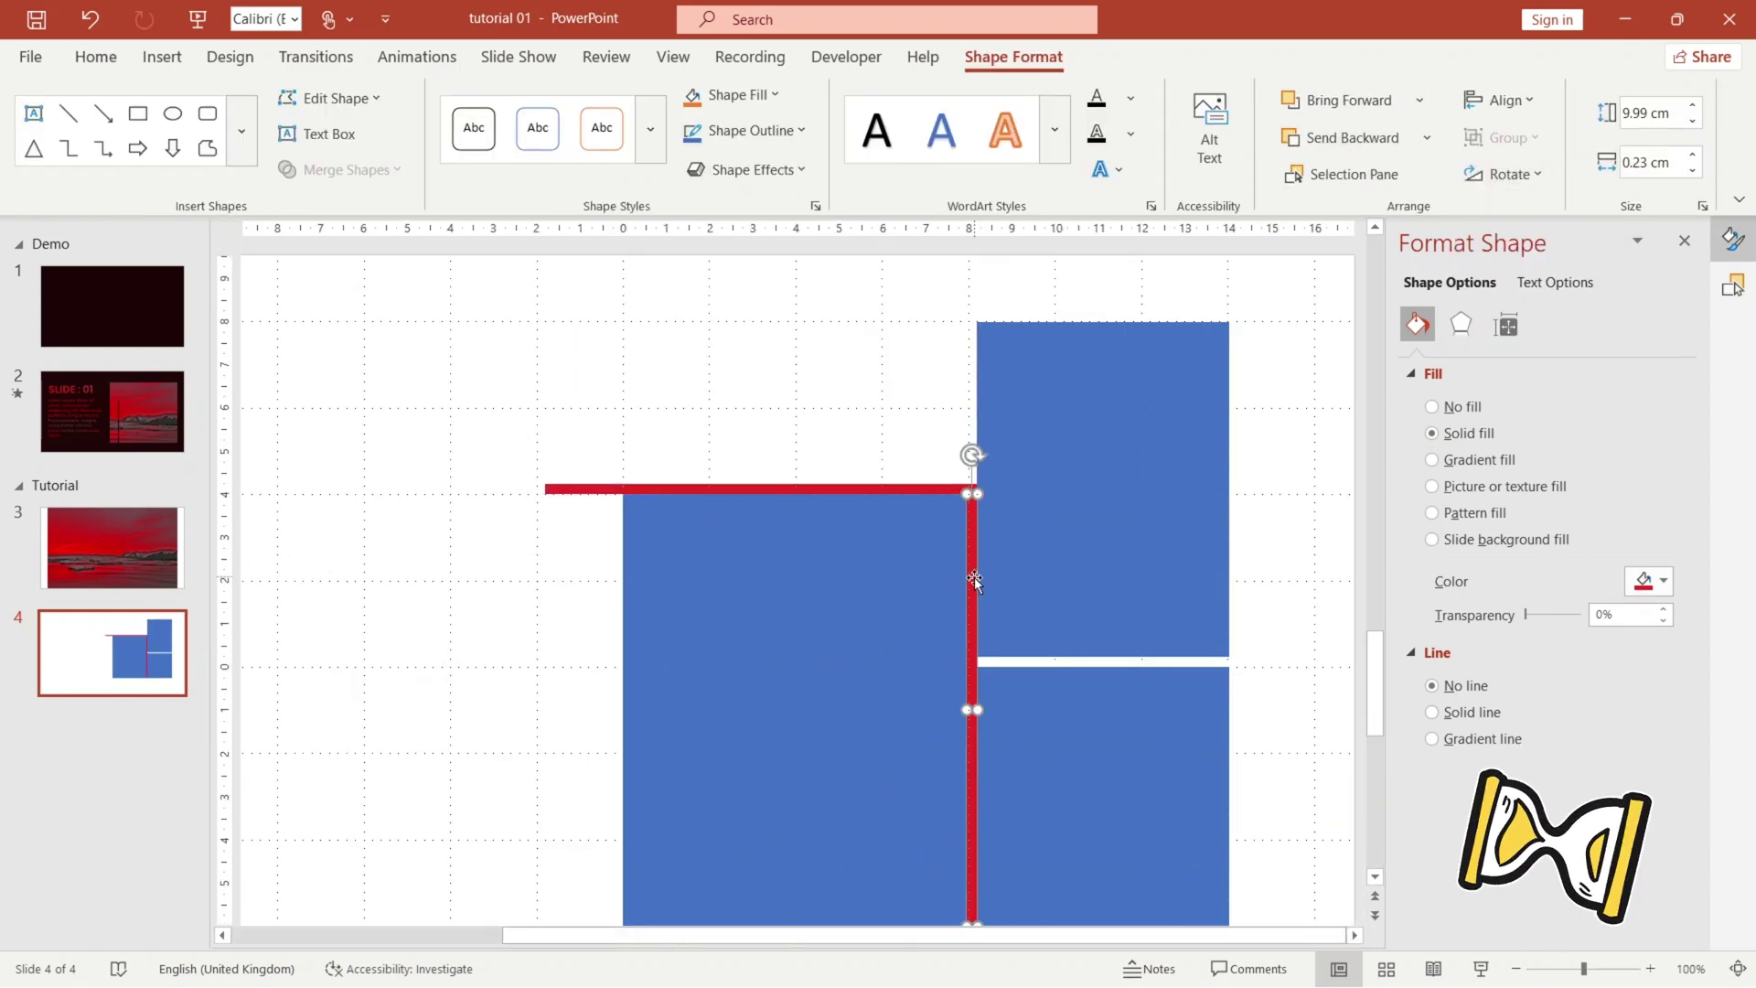
drag(1102, 488, 843, 382)
scroll(842, 382, up, 5)
click(931, 639)
scroll(931, 639, up, 1)
drag(803, 324, 803, 584)
scroll(620, 508, down, 8)
Step: Add a narrower tile at the mosaic's upper-left corner, one strip width away from the top middle tile
drag(1061, 618, 768, 420)
scroll(768, 420, up, 10)
drag(290, 509, 457, 508)
drag(562, 538, 204, 538)
Step: Add a tall narrow tile left of the large rectangle, spaced by the vertical red strip and extended down to about 4 cm below centre
drag(1337, 533, 1152, 925)
drag(803, 275, 976, 594)
drag(809, 594, 991, 594)
scroll(991, 594, down, 8)
drag(803, 553, 804, 772)
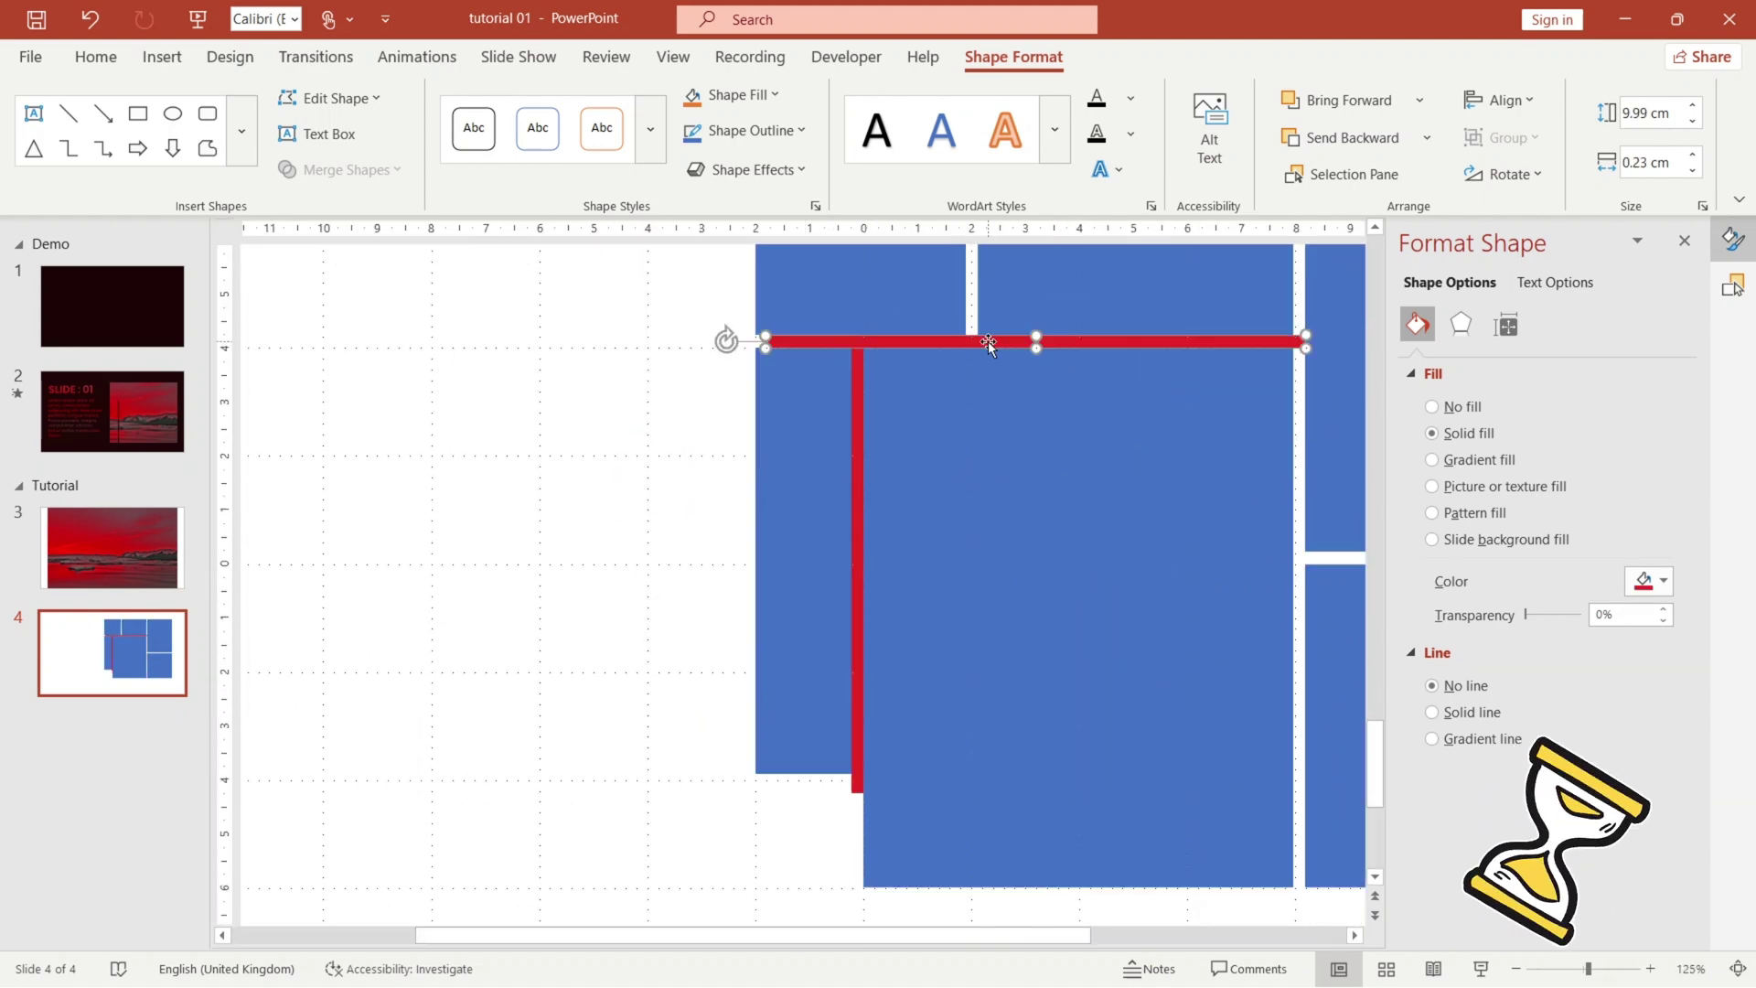
Step: Add a small tile below the tall left one, spaced by the red strip and level with the large rectangle's base
drag(988, 341, 727, 773)
key(ctrl+d)
drag(767, 596, 753, 650)
drag(768, 532, 767, 727)
scroll(792, 632, up, 15)
drag(808, 471, 812, 465)
scroll(811, 465, down, 15)
Step: Delete both red spacer strips from the mosaic
click(801, 550)
shift+click(692, 709)
key(Delete)
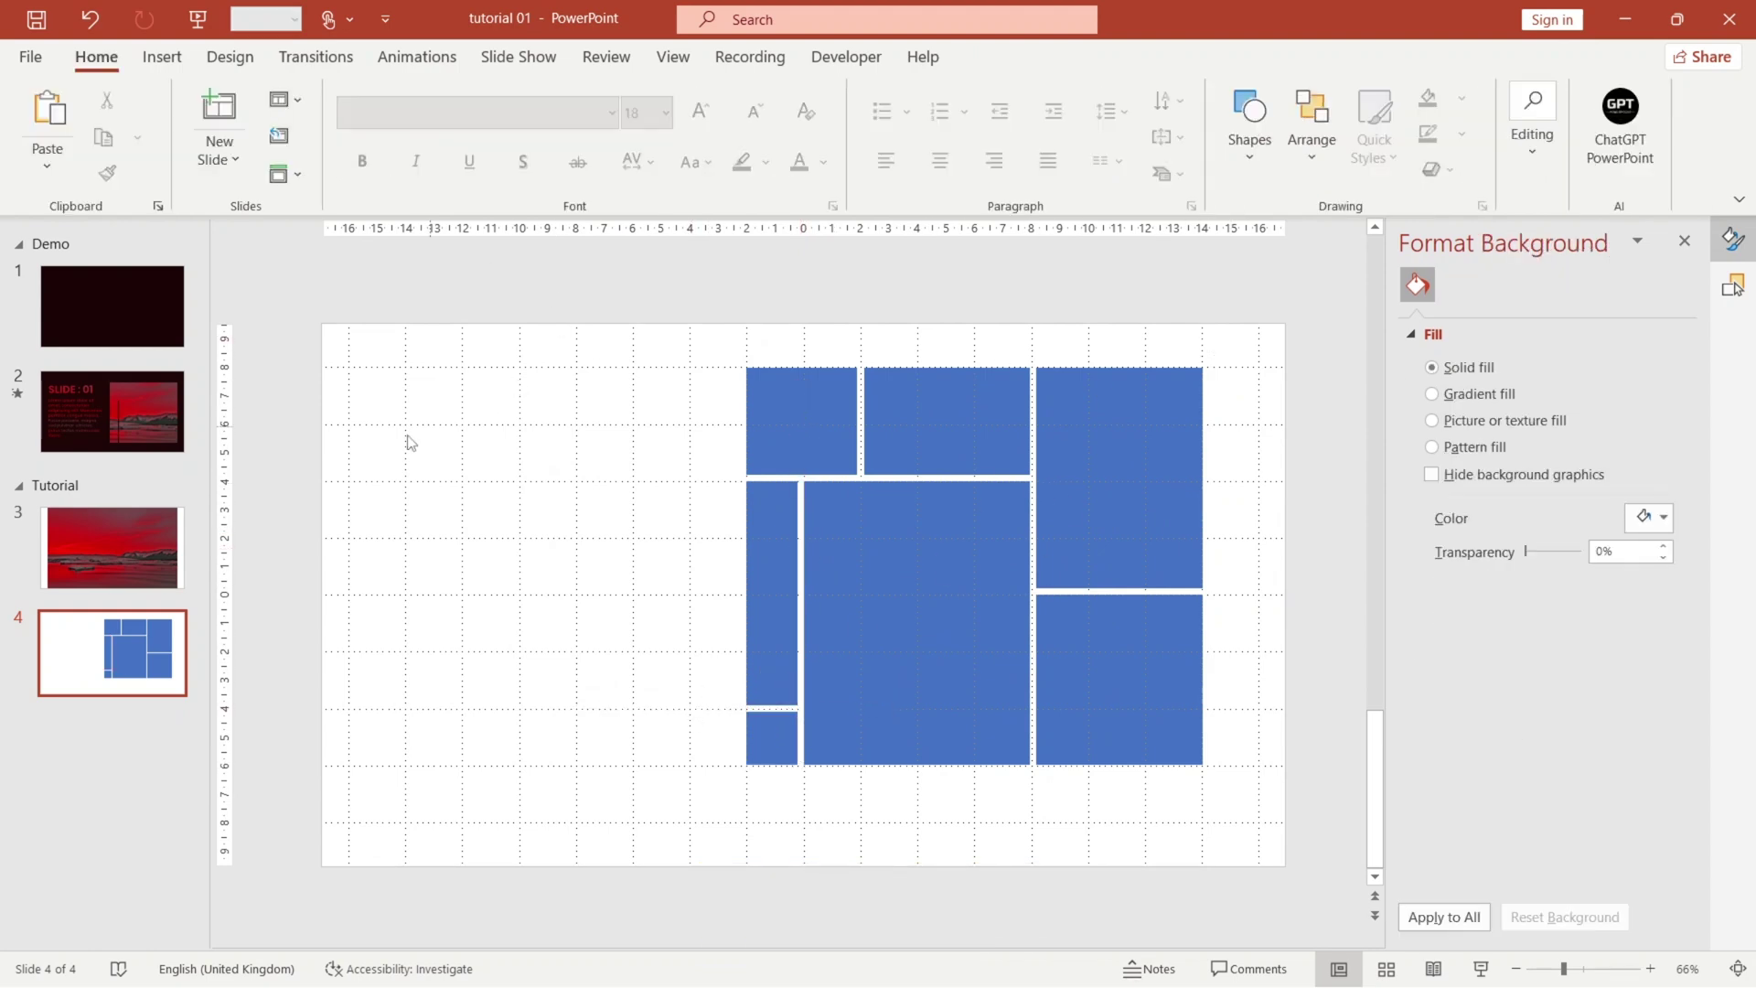
Step: Copy the red landscape picture from slide 3 and apply it from the clipboard as slide 4's background fill
key(Page_Up)
click(616, 458)
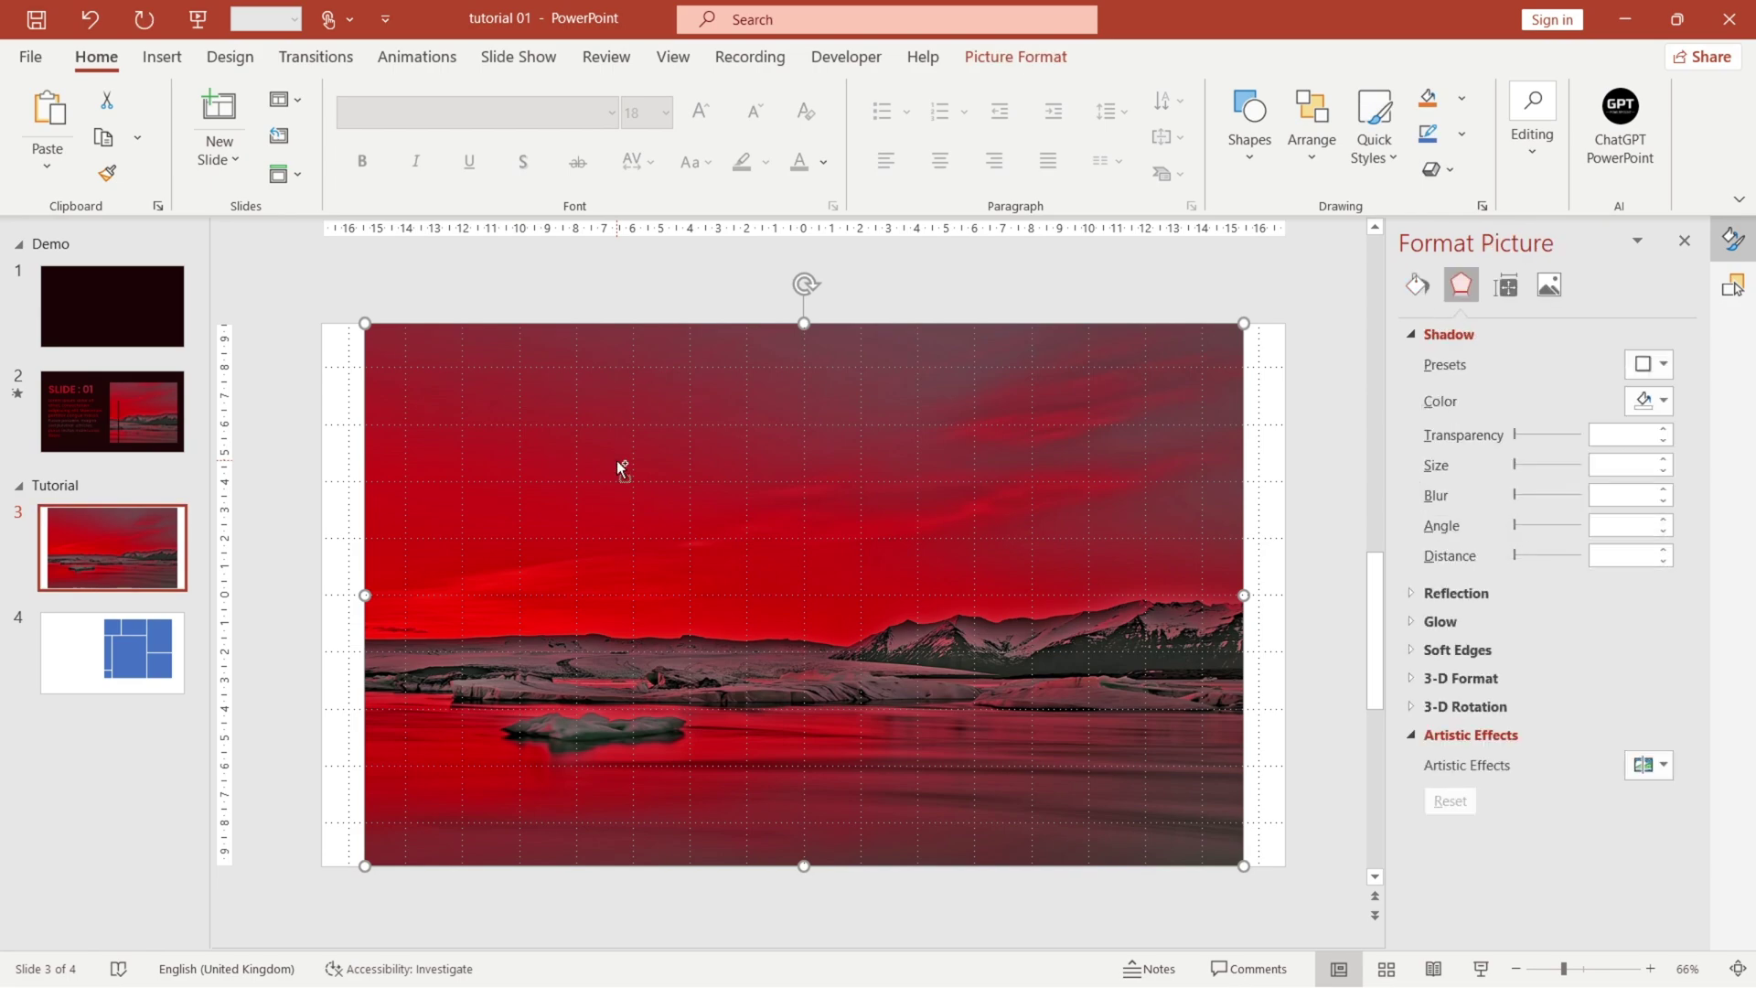
key(ctrl+c)
click(84, 645)
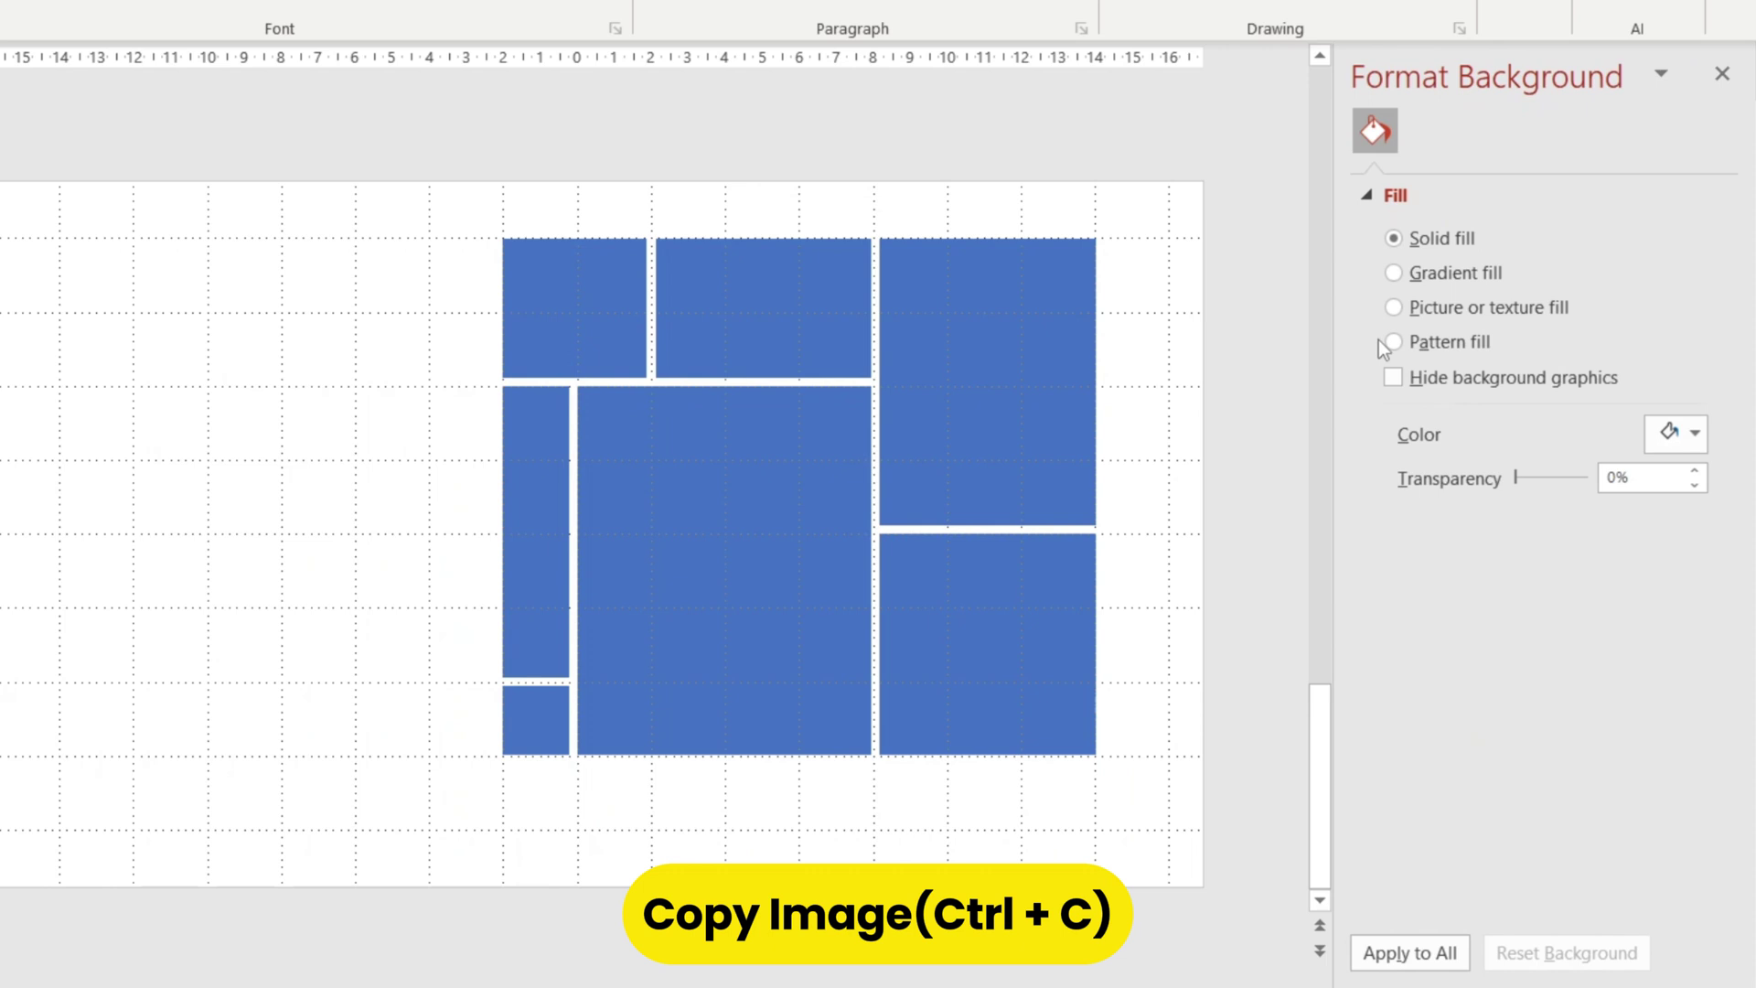
click(1463, 303)
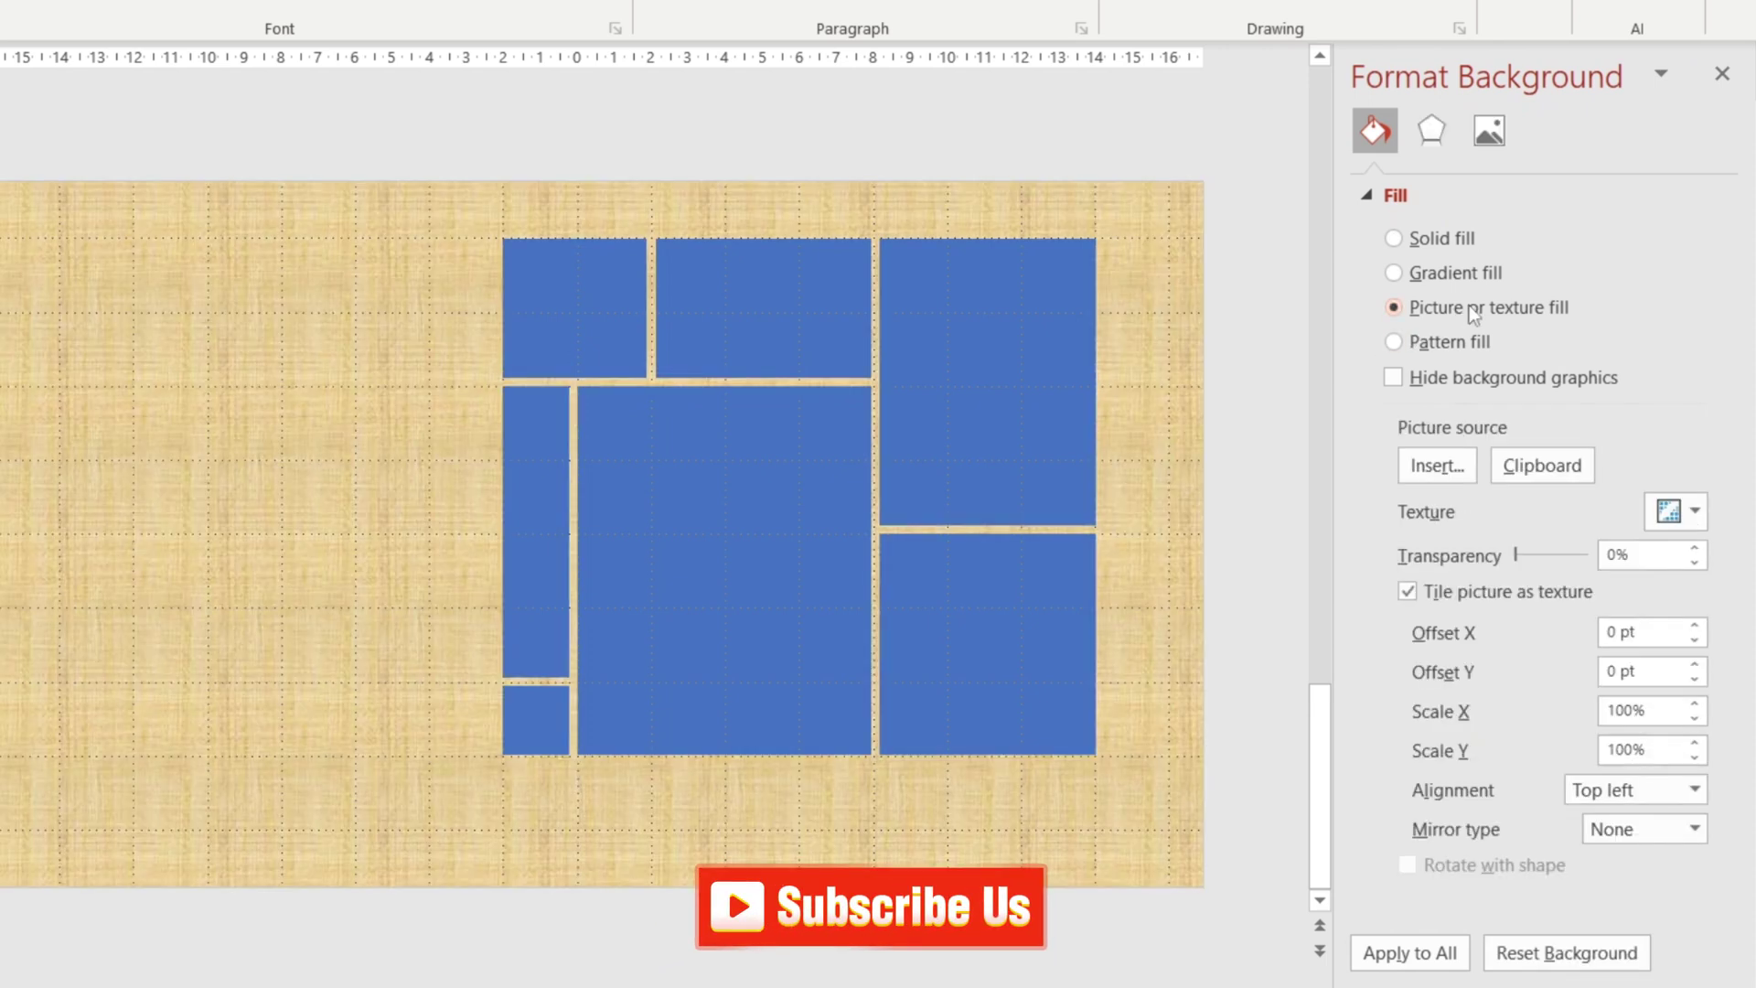
click(1542, 462)
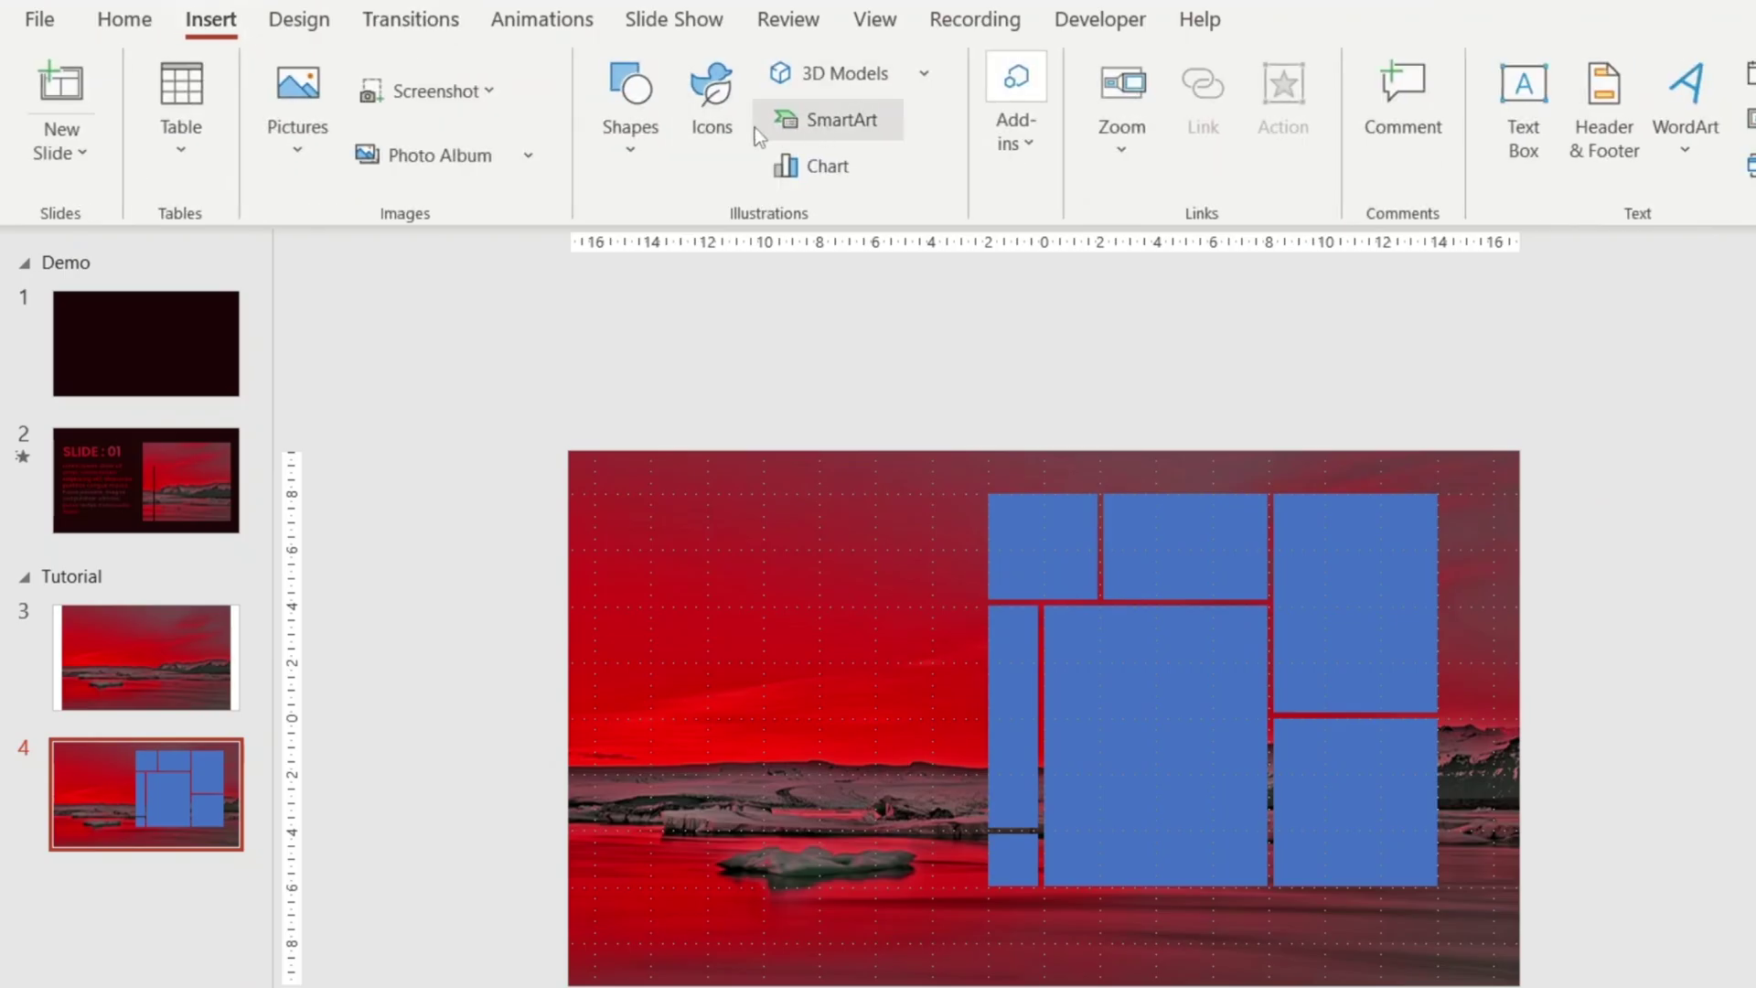
Step: Cover the whole slide with a near-black dark red rectangle placed behind the tiles
click(625, 138)
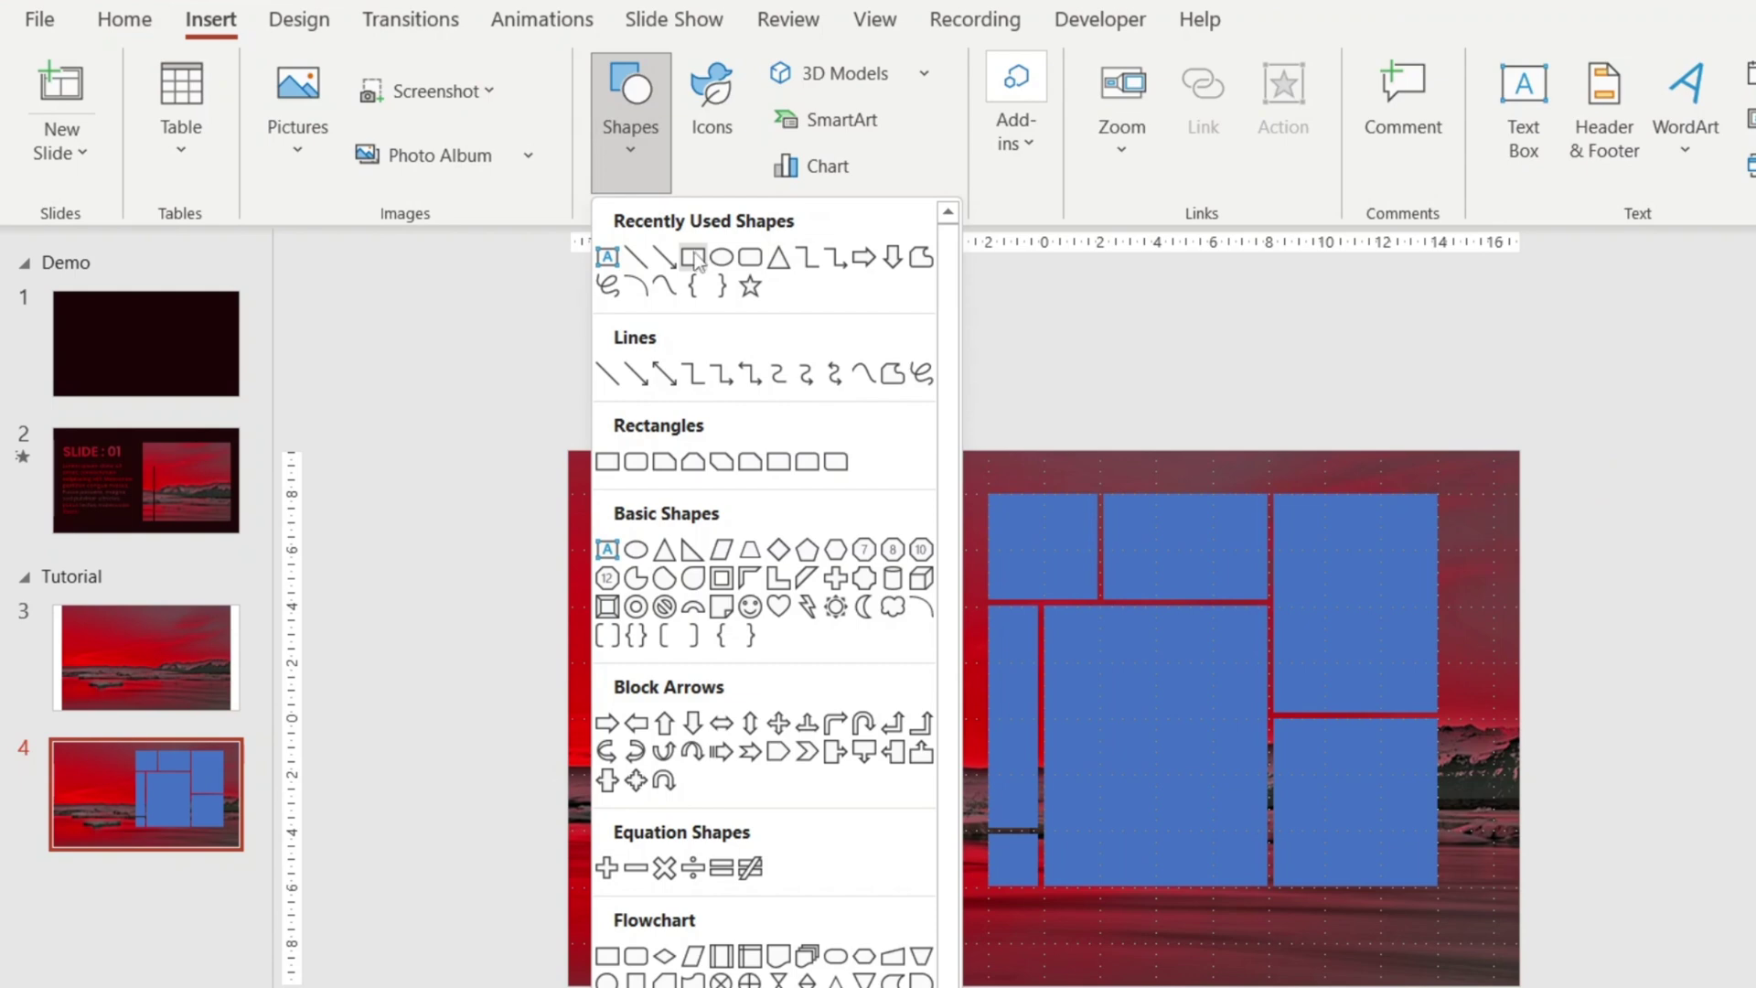
click(695, 258)
drag(567, 452, 1491, 975)
right_click(1464, 812)
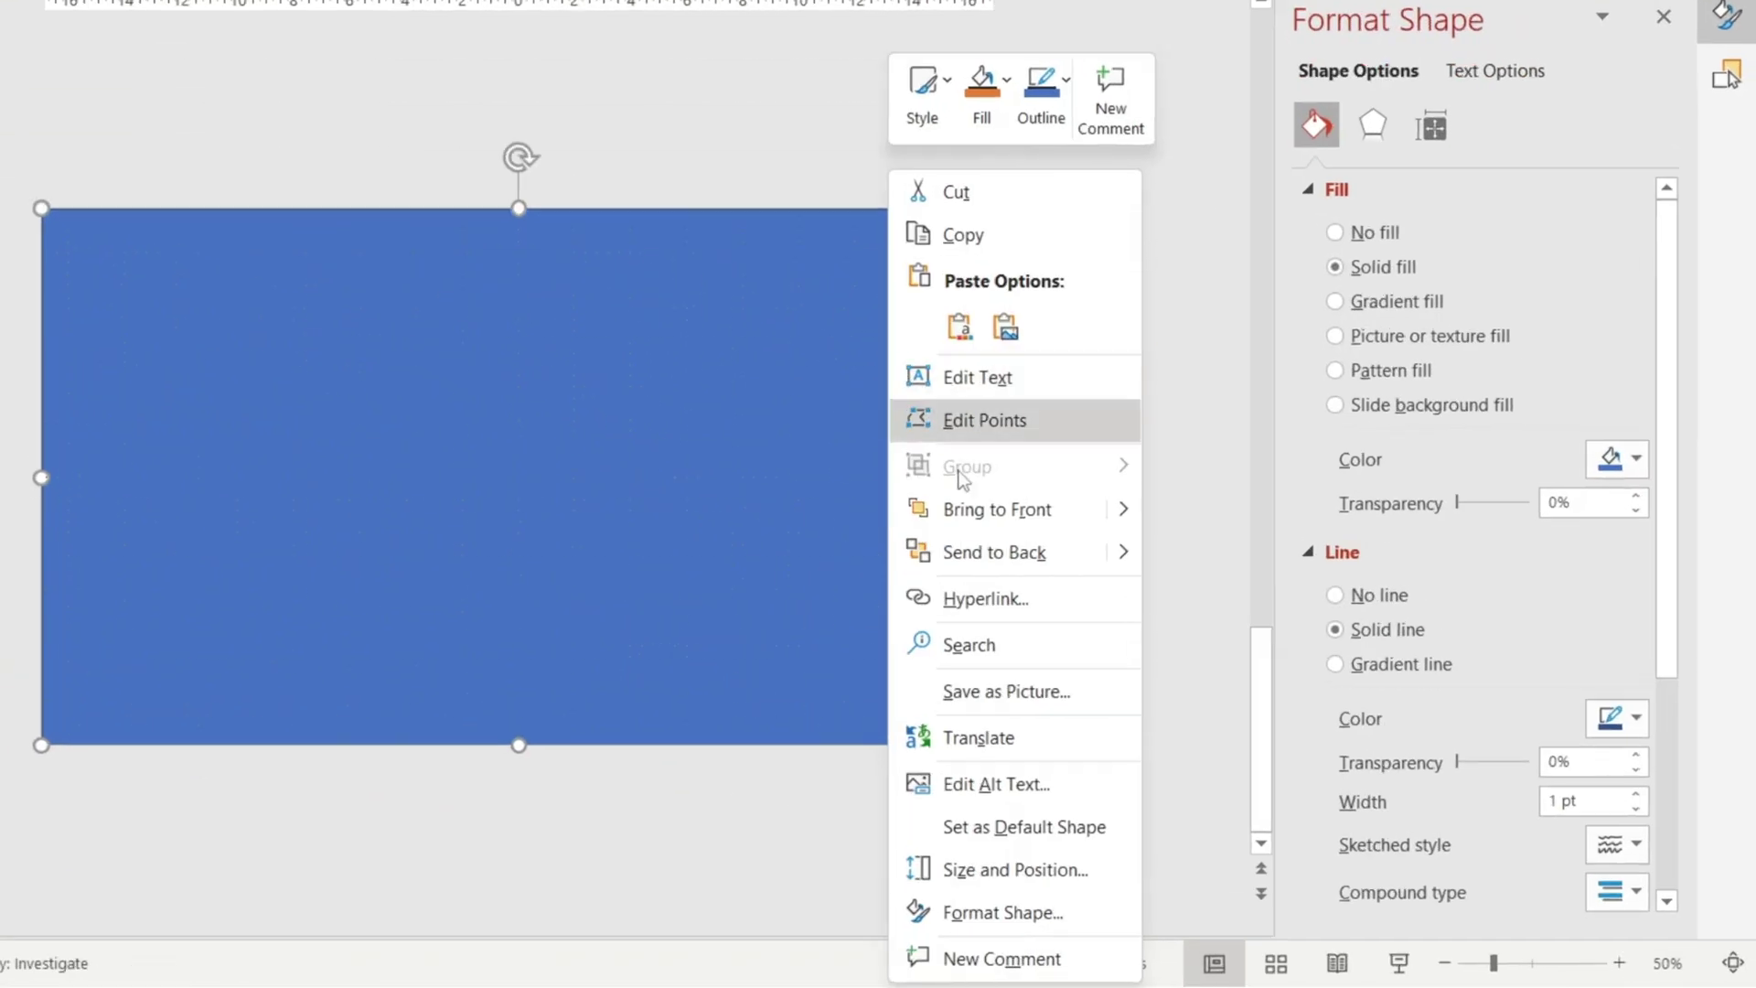
click(969, 552)
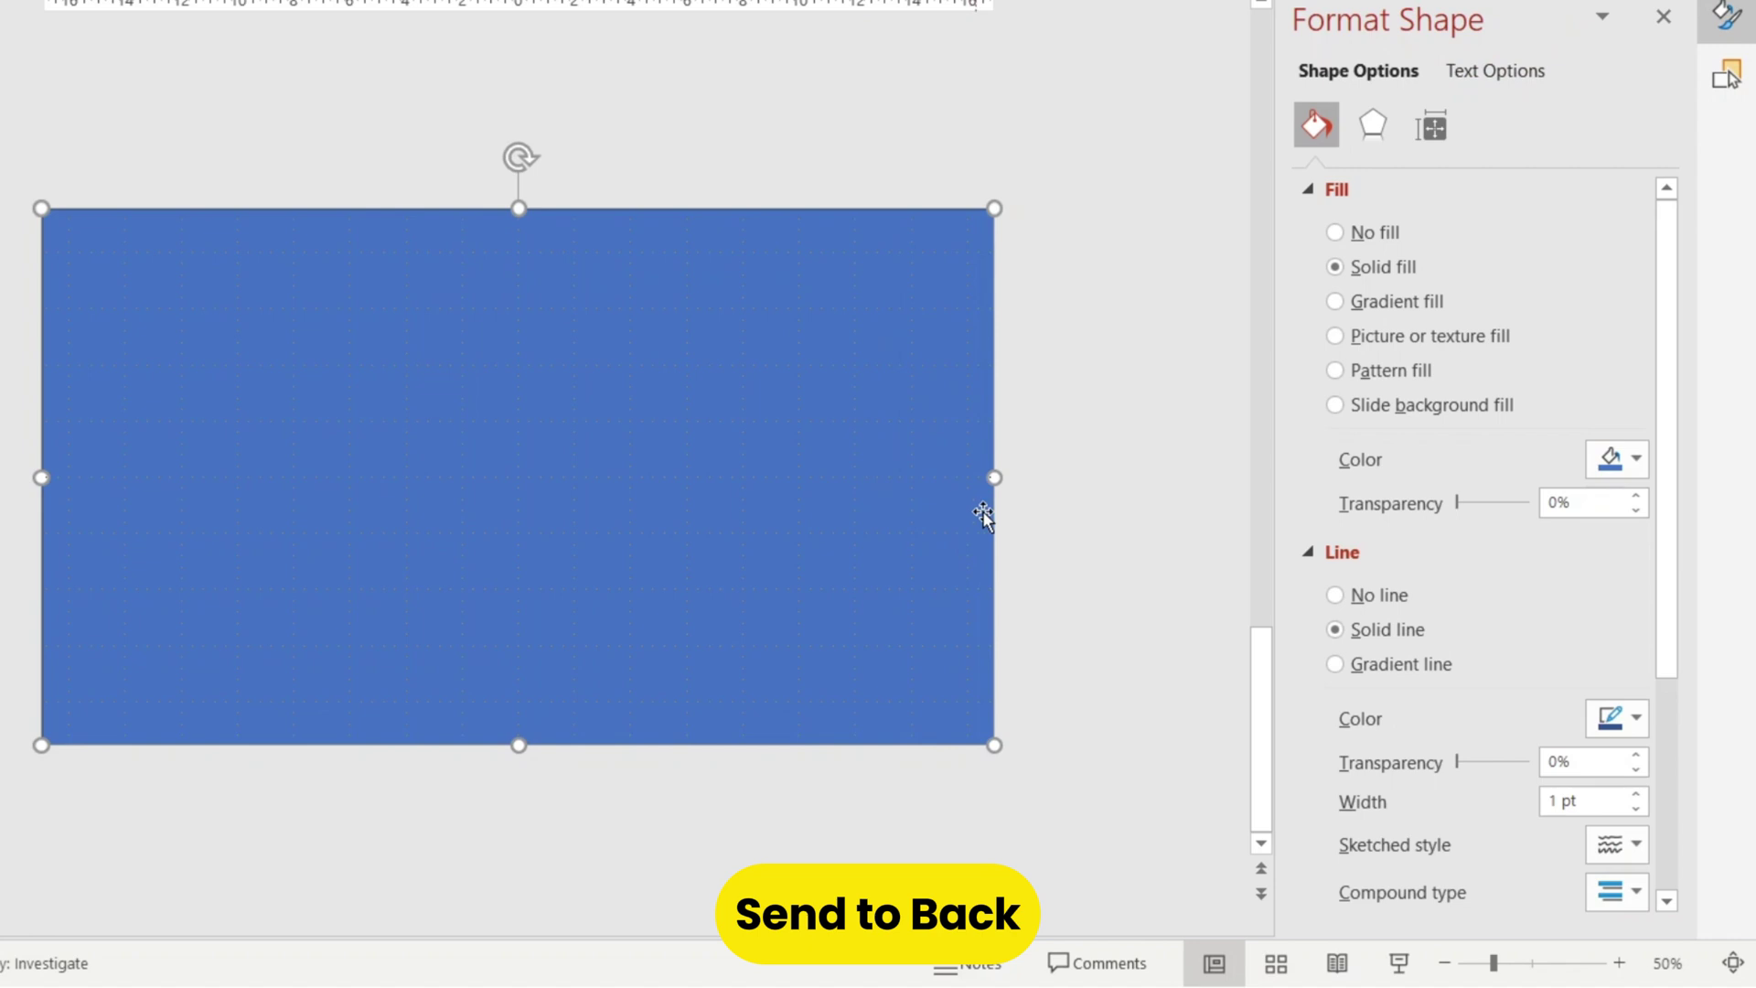
click(1630, 474)
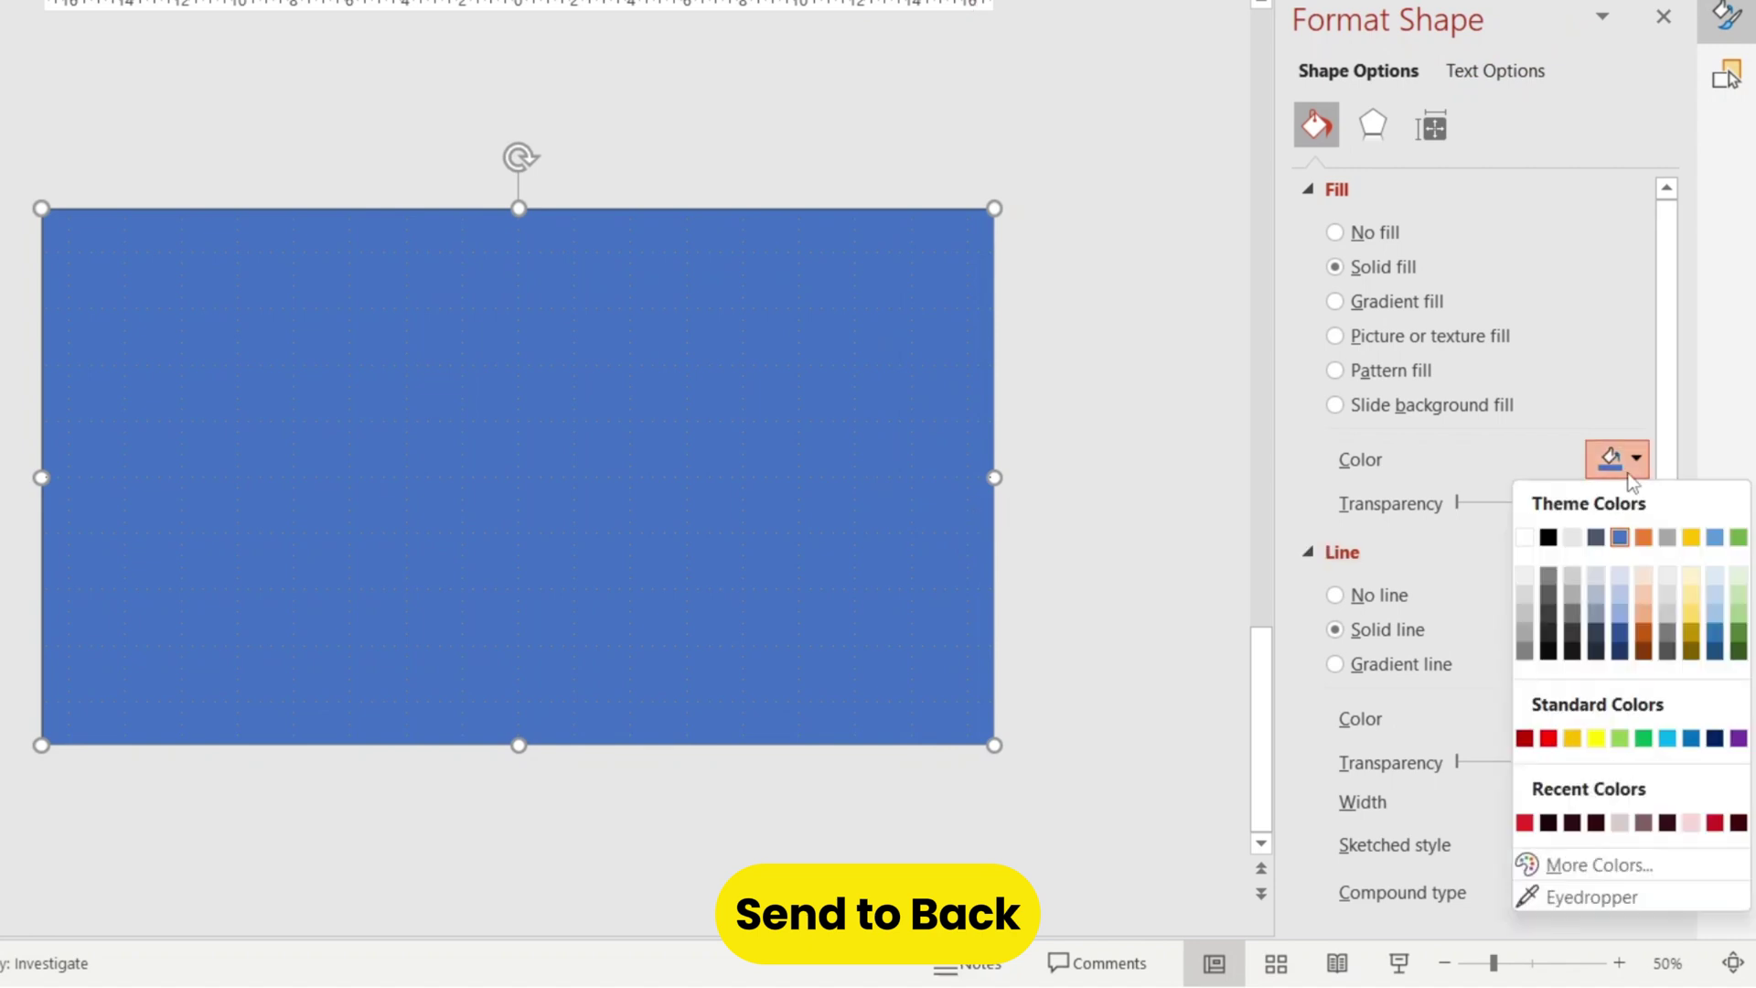
click(1548, 822)
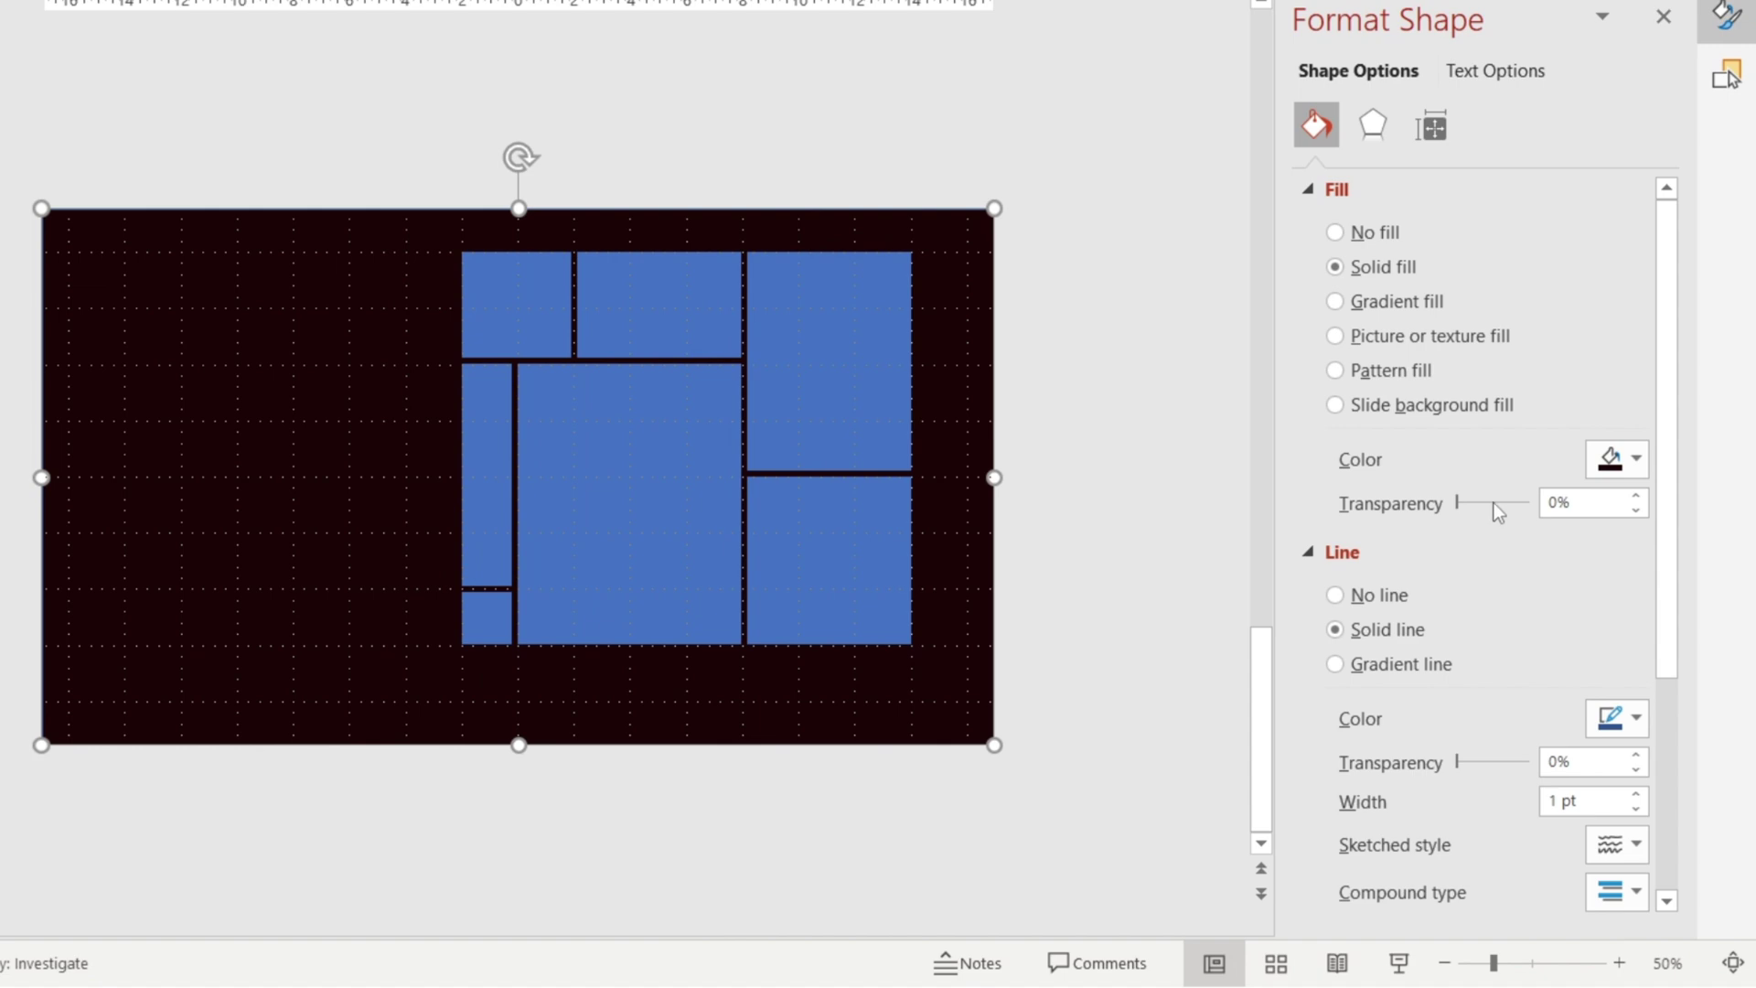
Step: Place a second dark rectangle edge to edge with the first and remove the outlines
drag(885, 228, 273, 214)
scroll(356, 233, down, 4)
drag(363, 456, 550, 458)
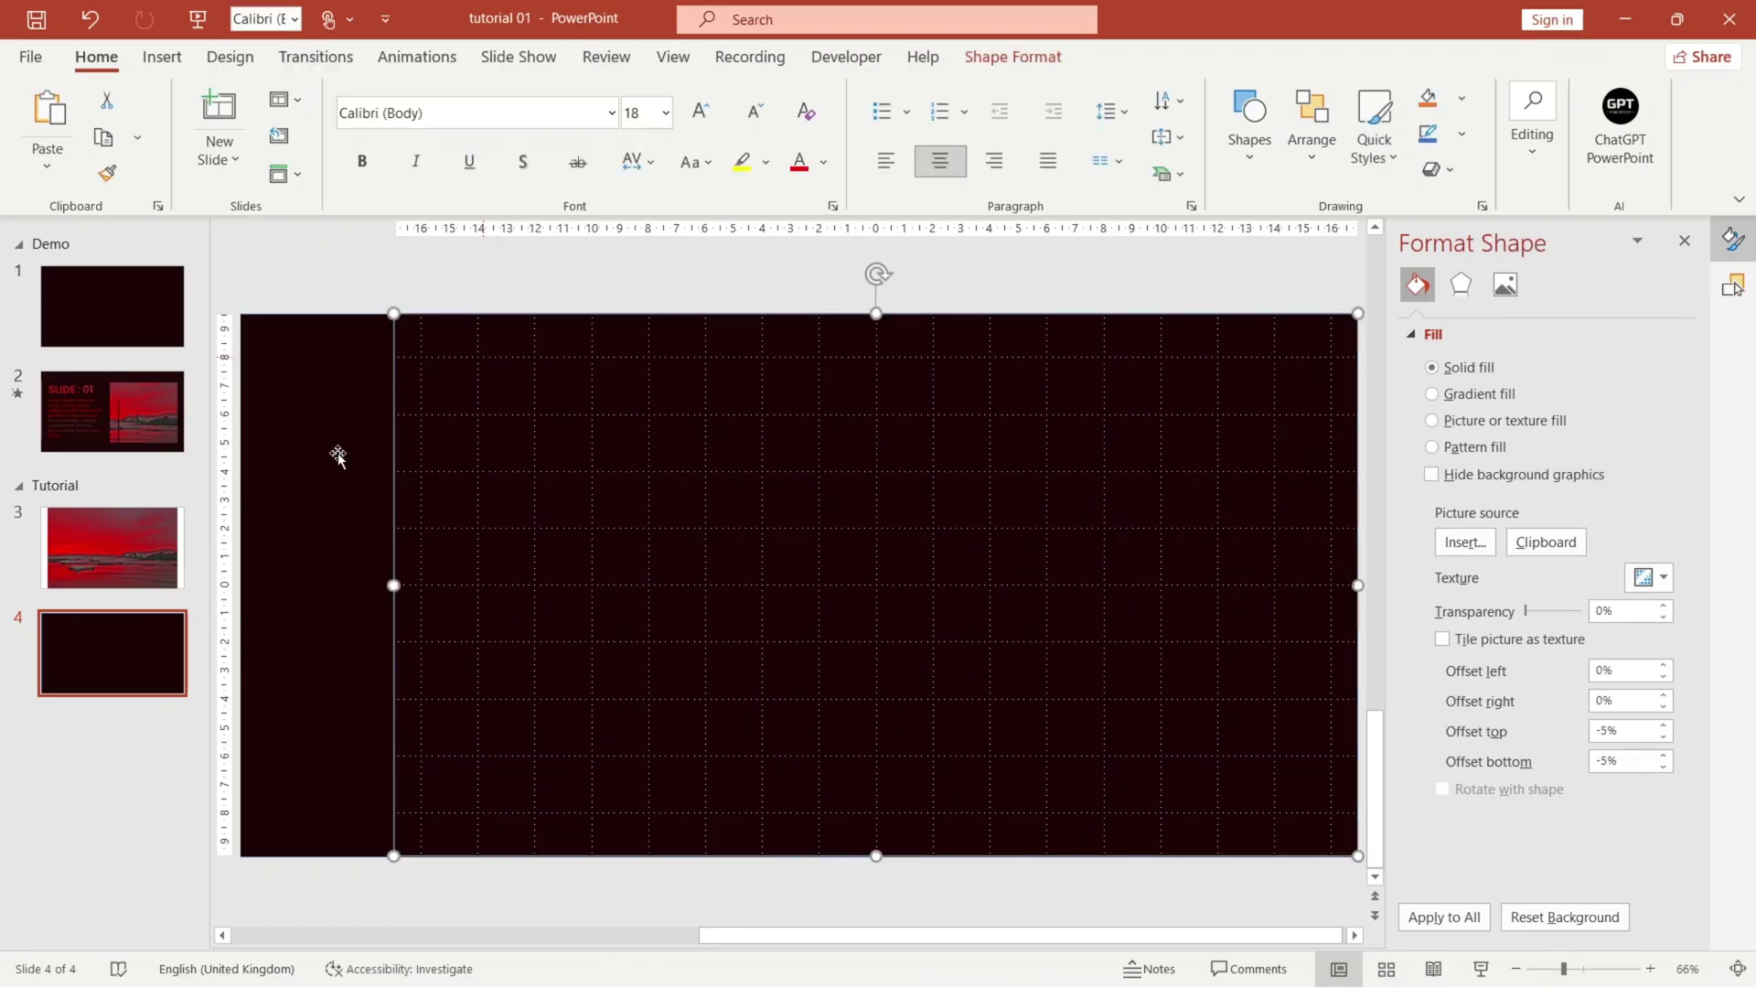
click(1433, 686)
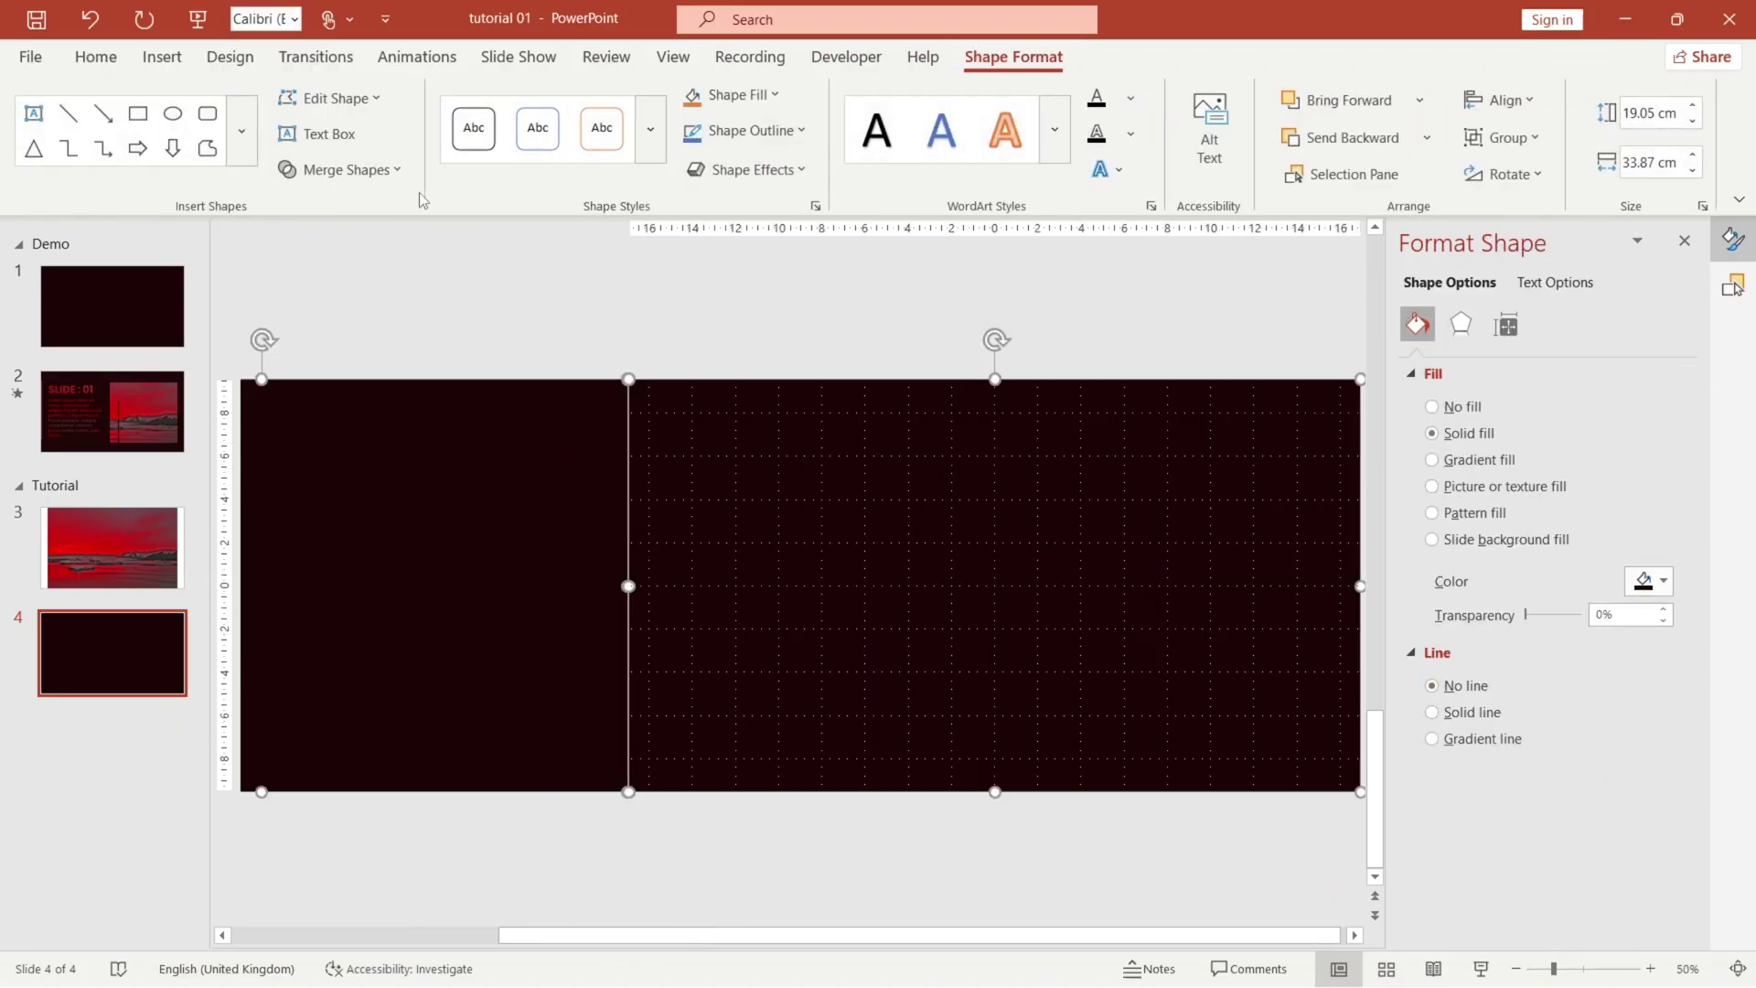
Step: Union the two dark rectangles into one double-width panel and set its fill transparency to 20%
click(379, 170)
click(343, 210)
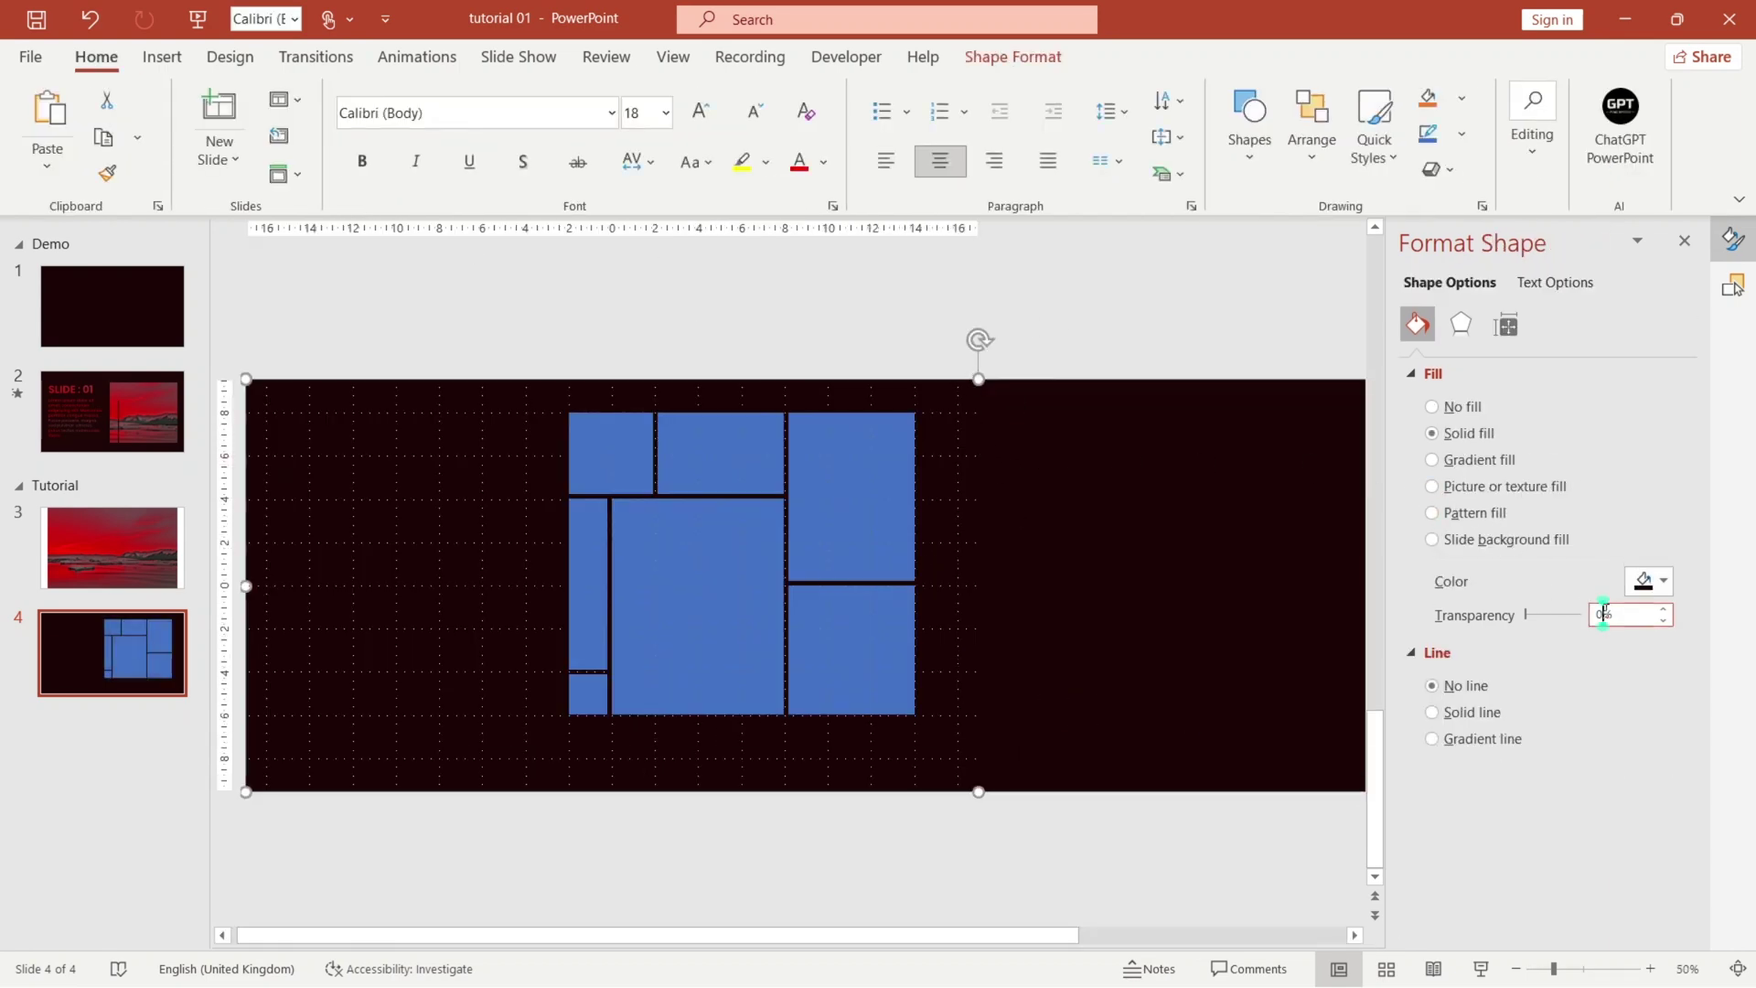
text(20)
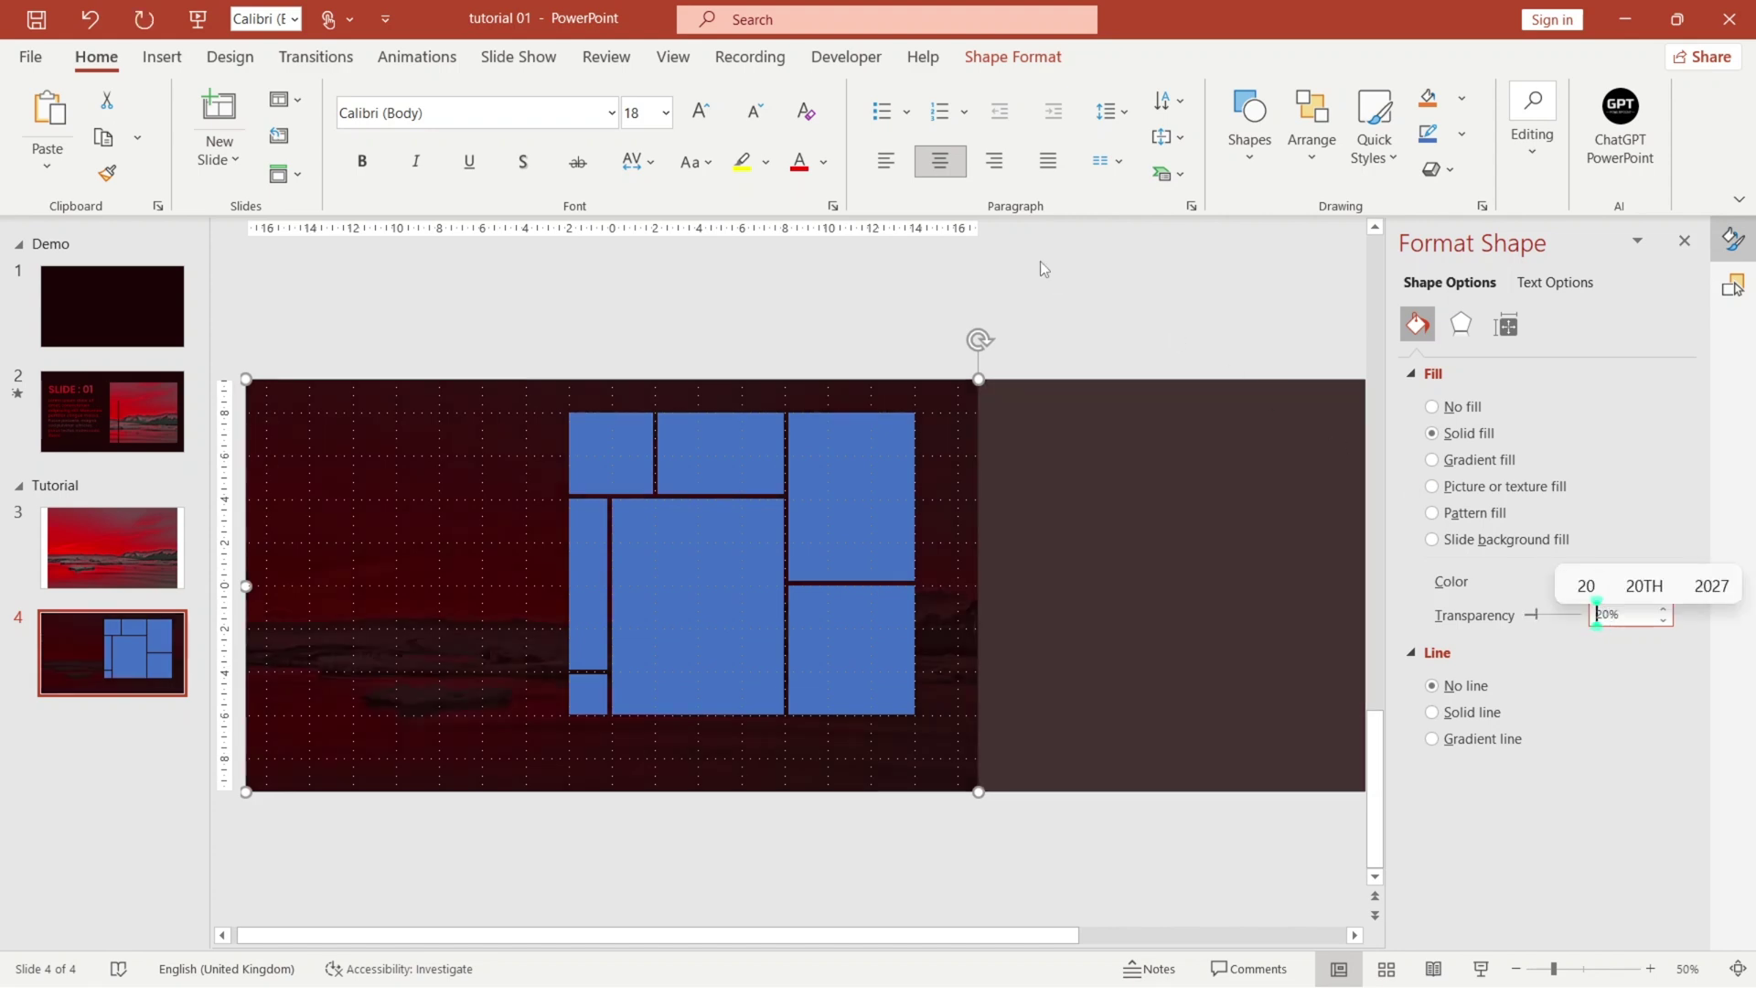
click(1045, 327)
Step: Fill all the mosaic tiles with the slide background and add a centred inner shadow with 10 pt blur and 2% transparency
drag(1028, 324, 540, 823)
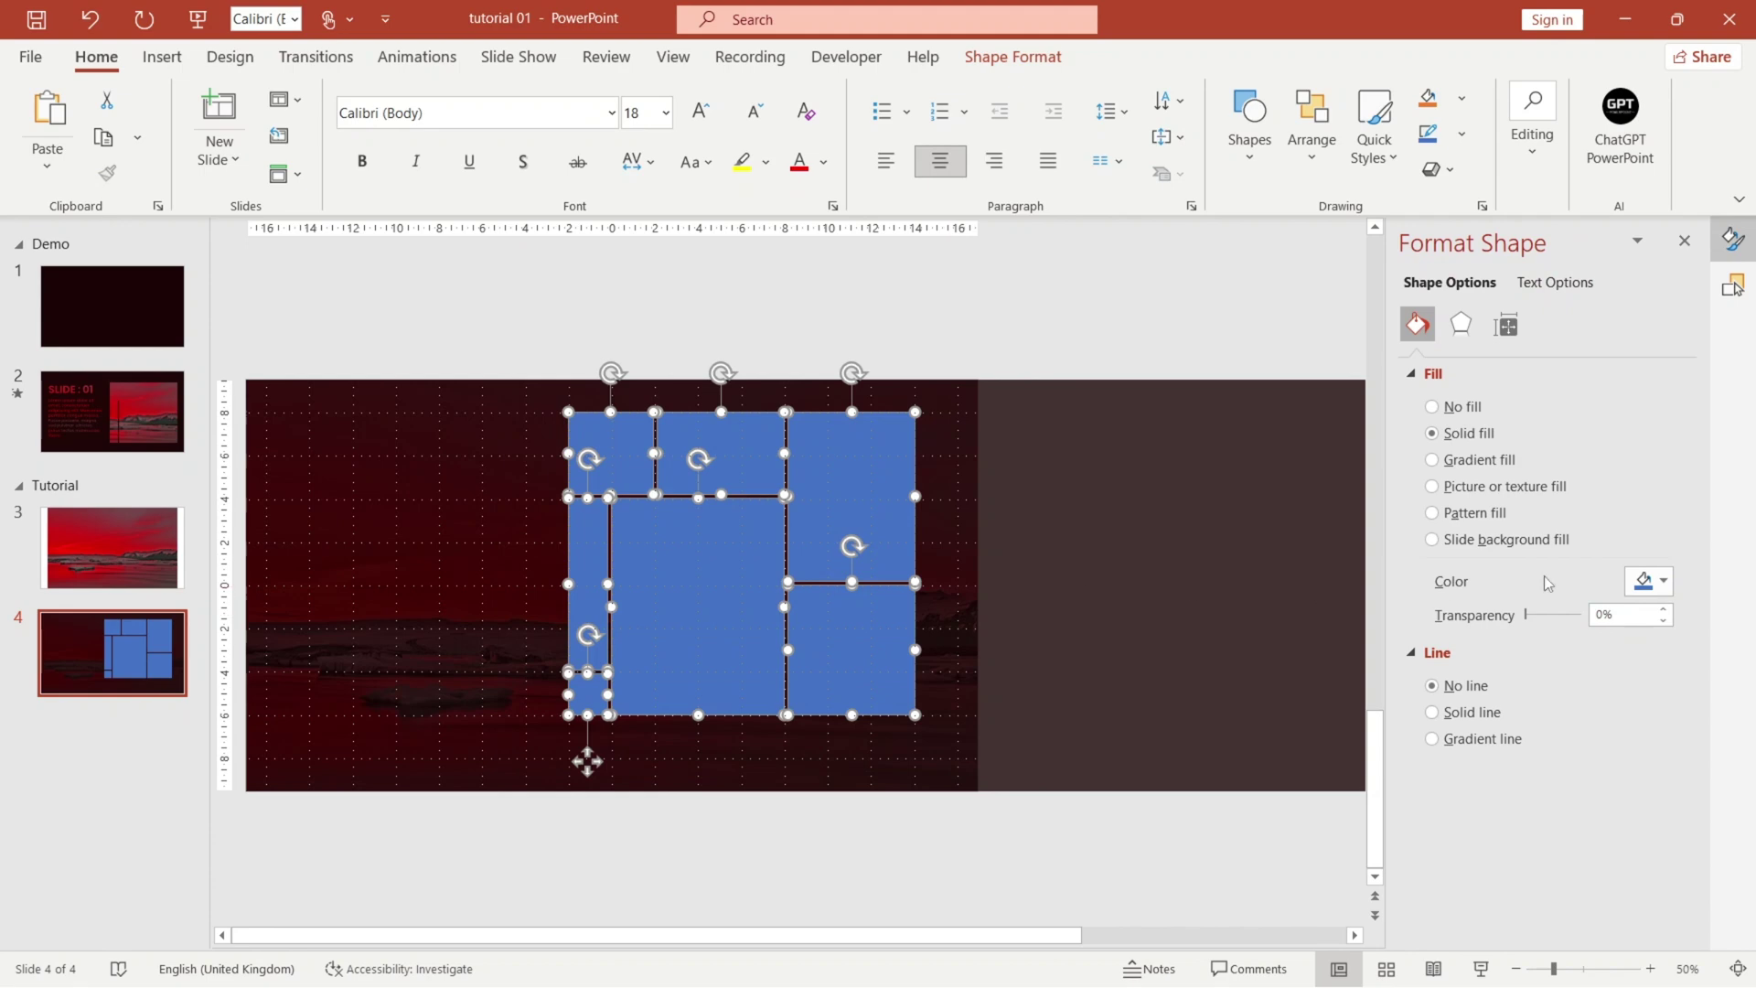
click(1503, 541)
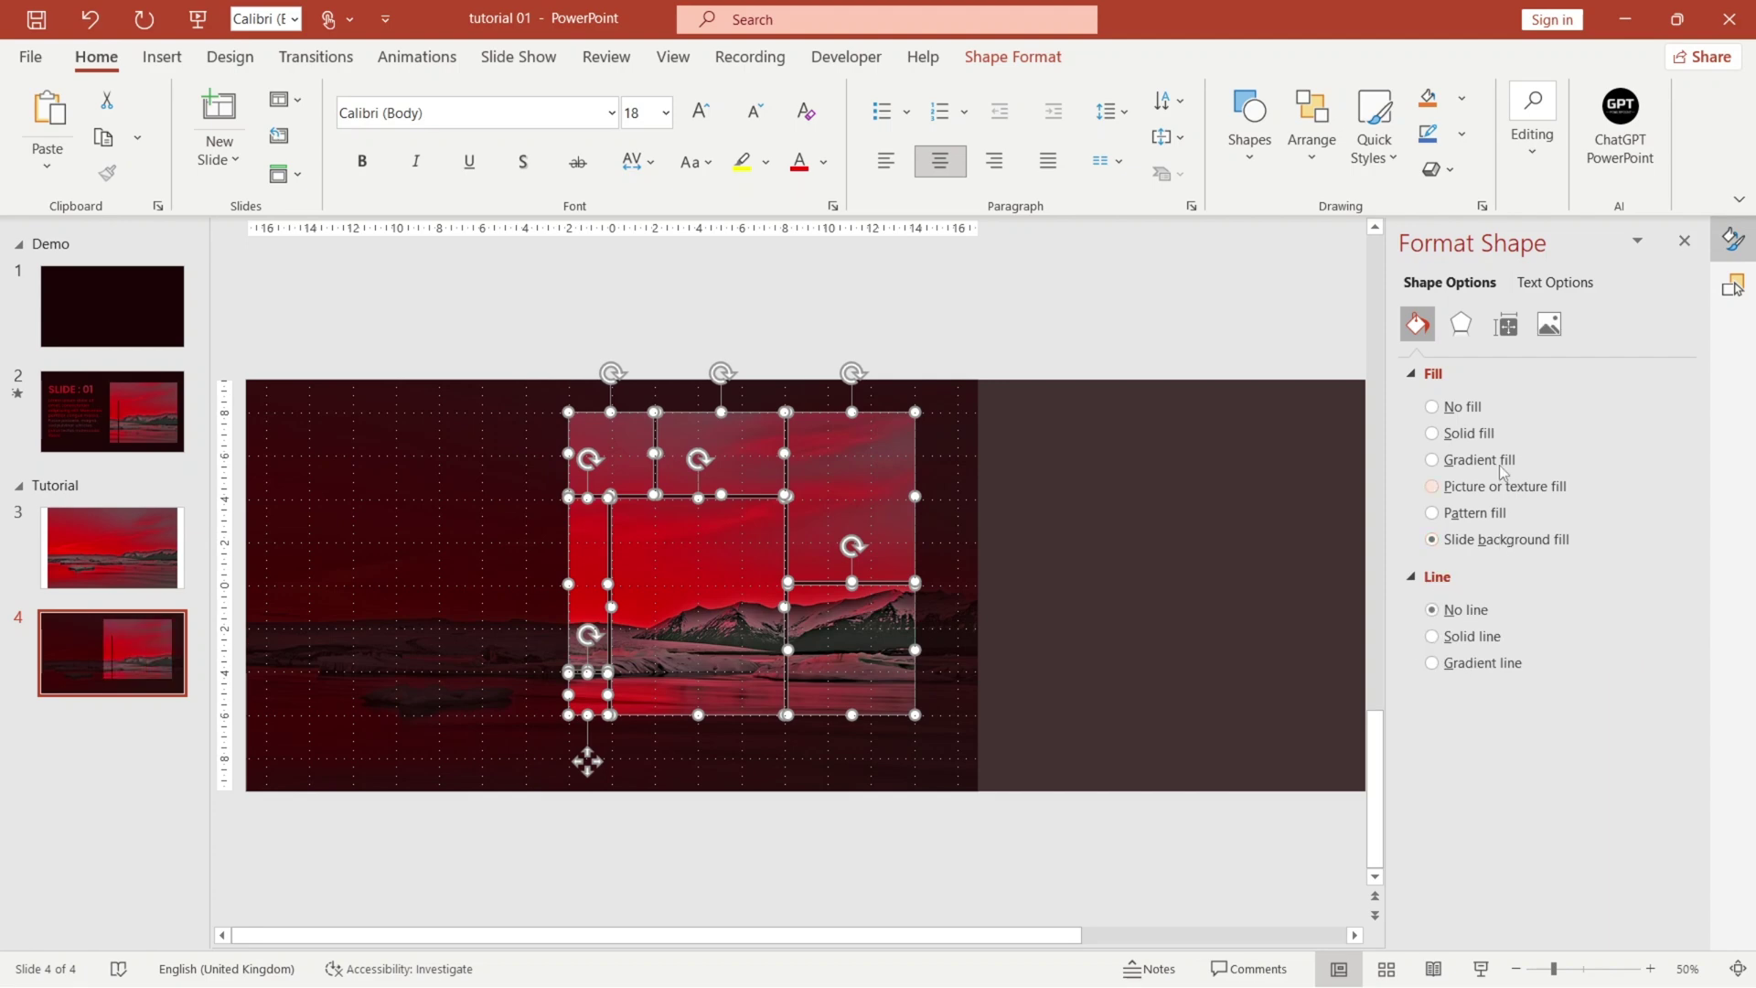
click(1459, 328)
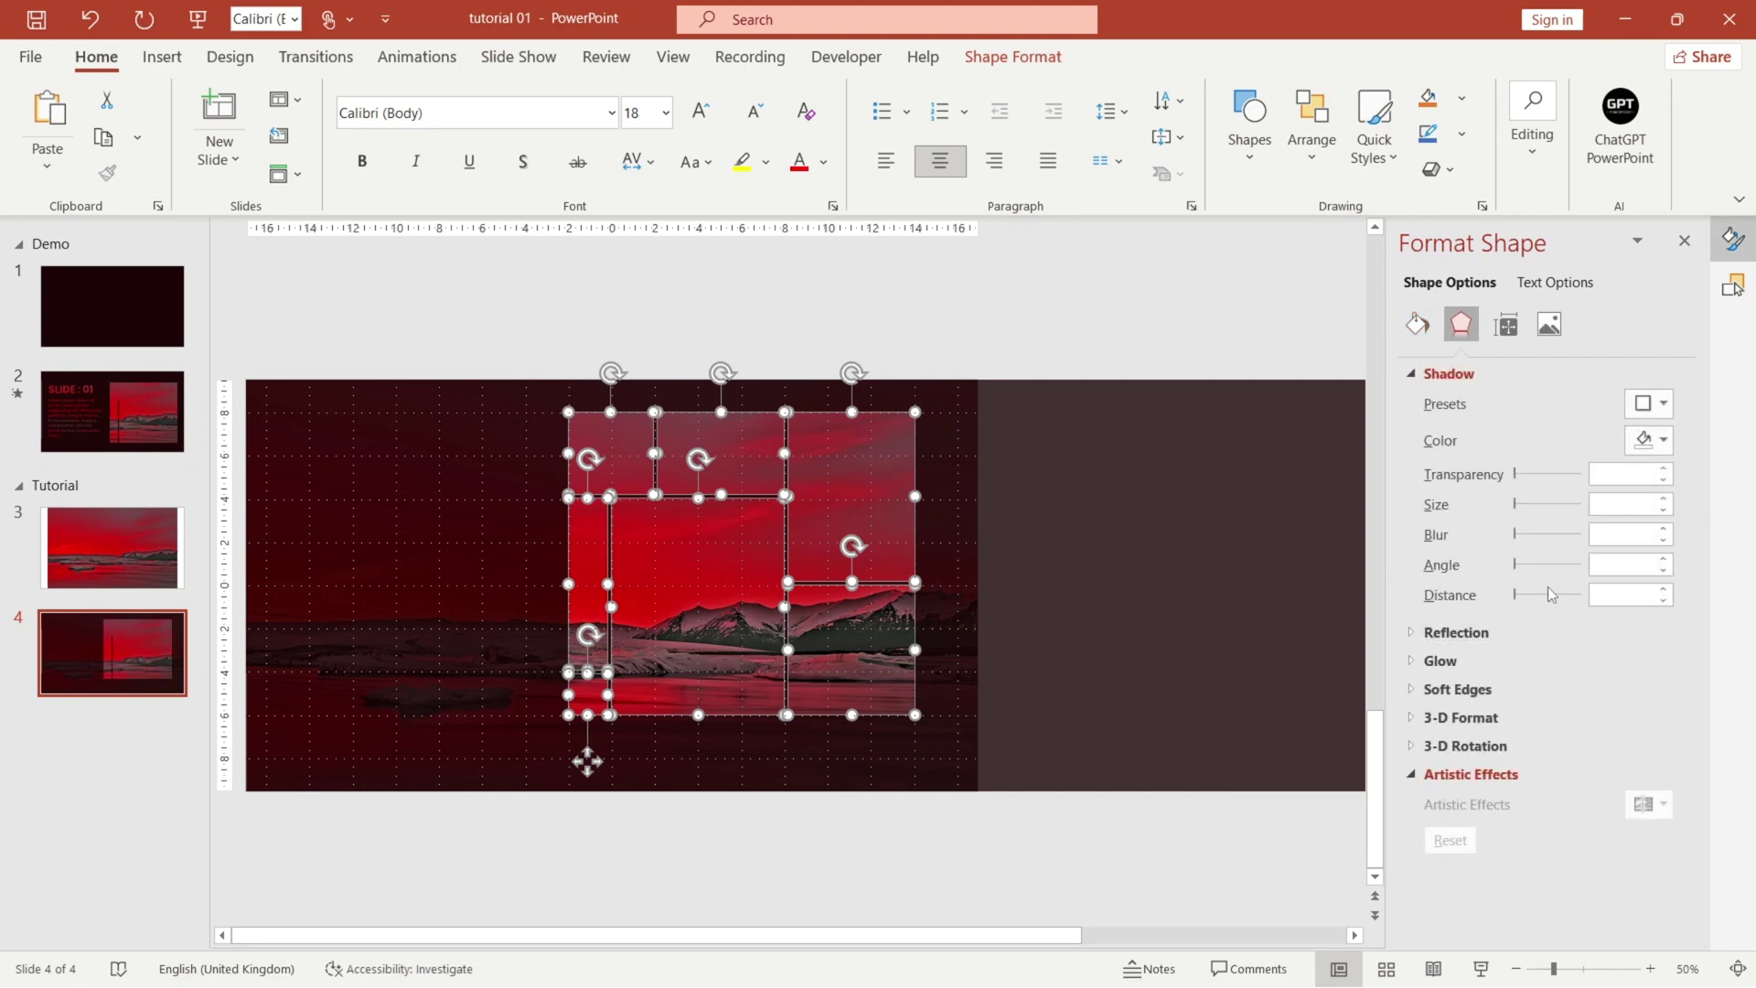
click(1663, 405)
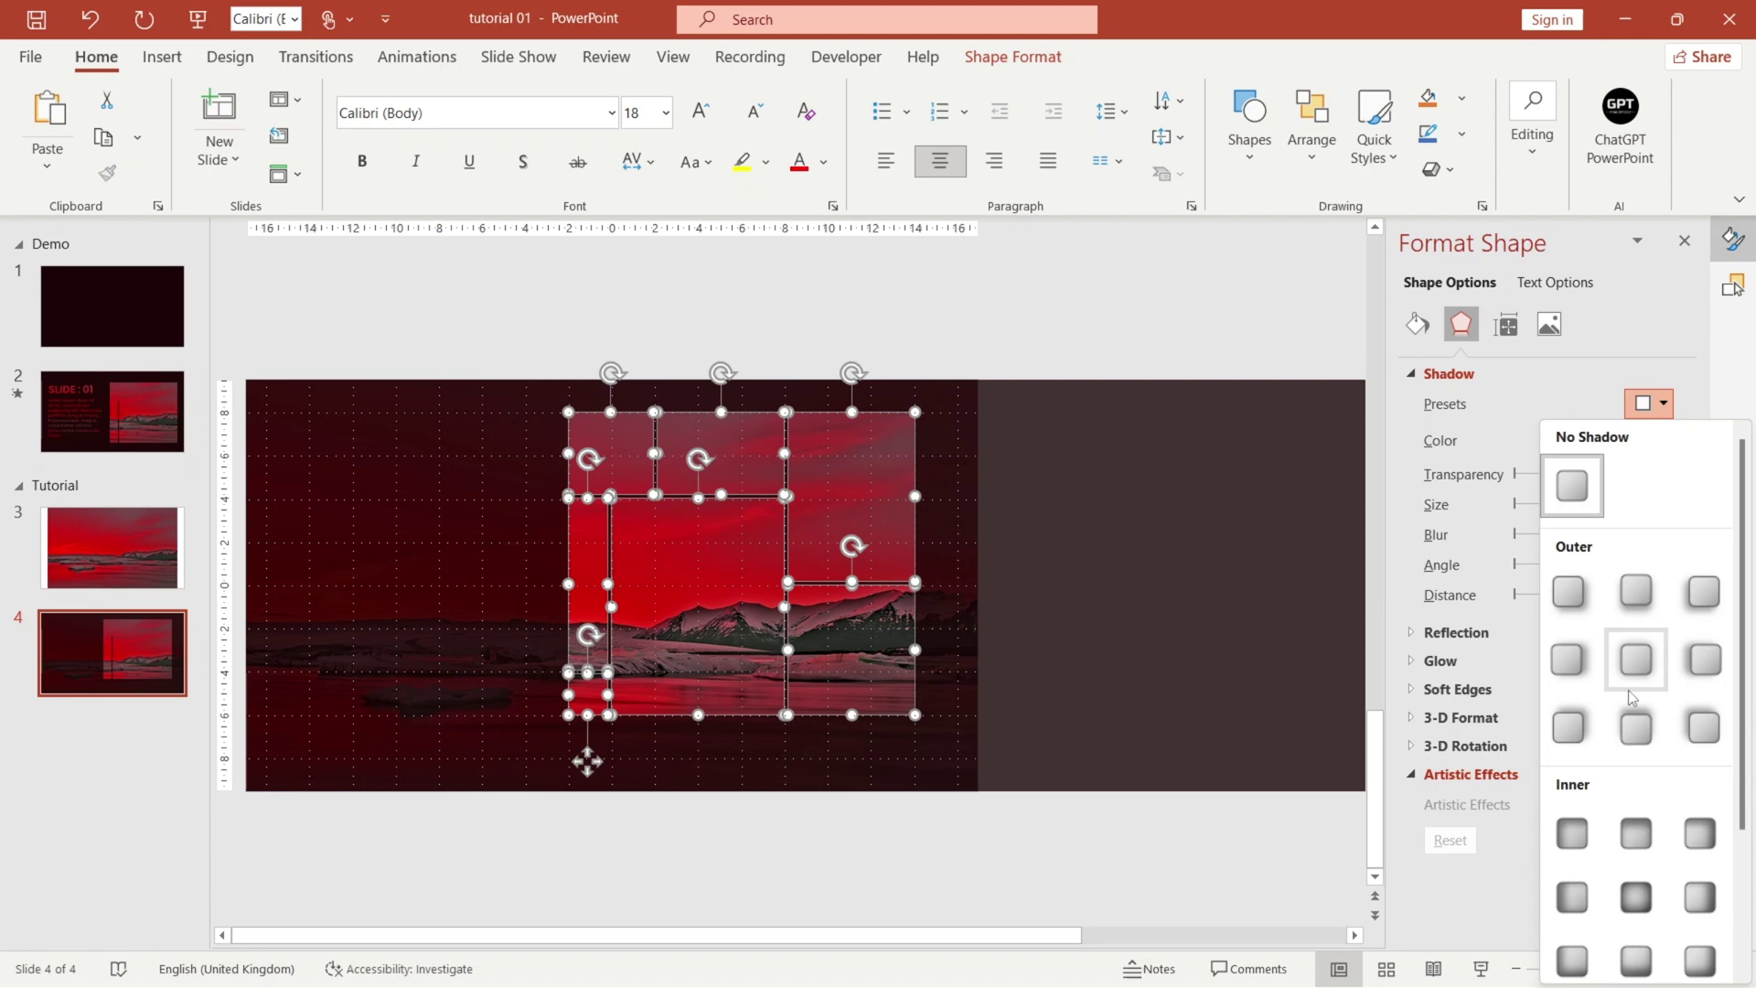
click(1635, 906)
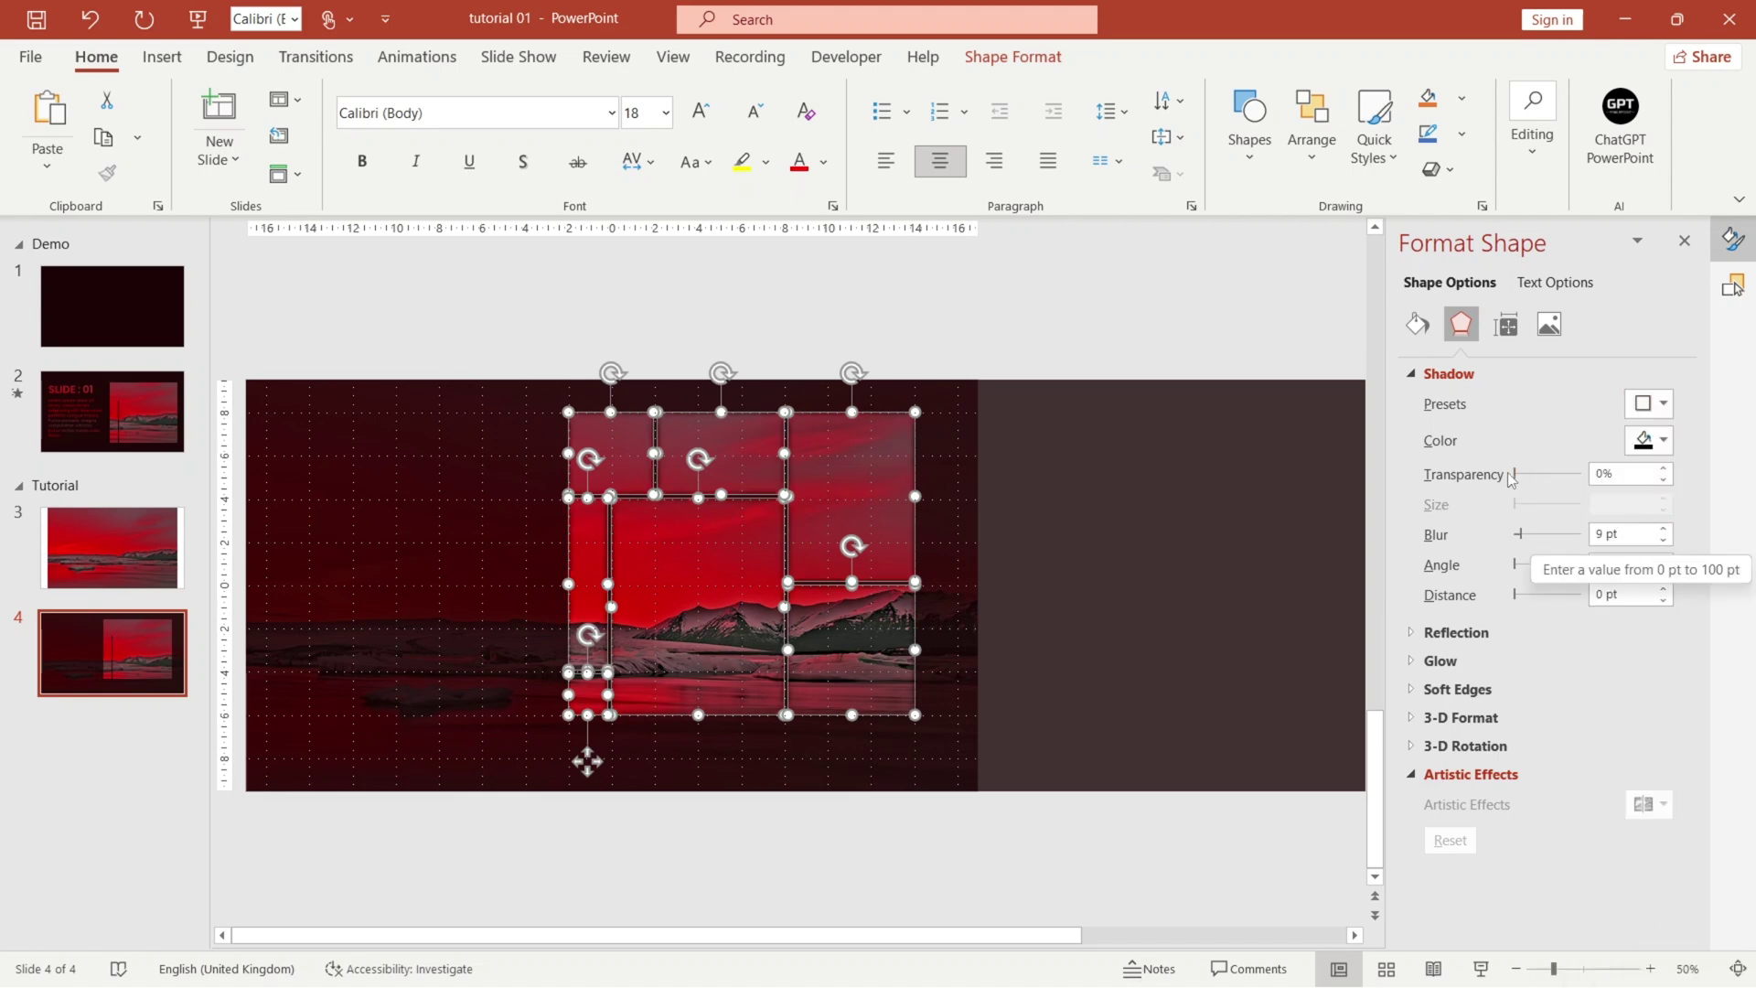
drag(1516, 474, 1520, 475)
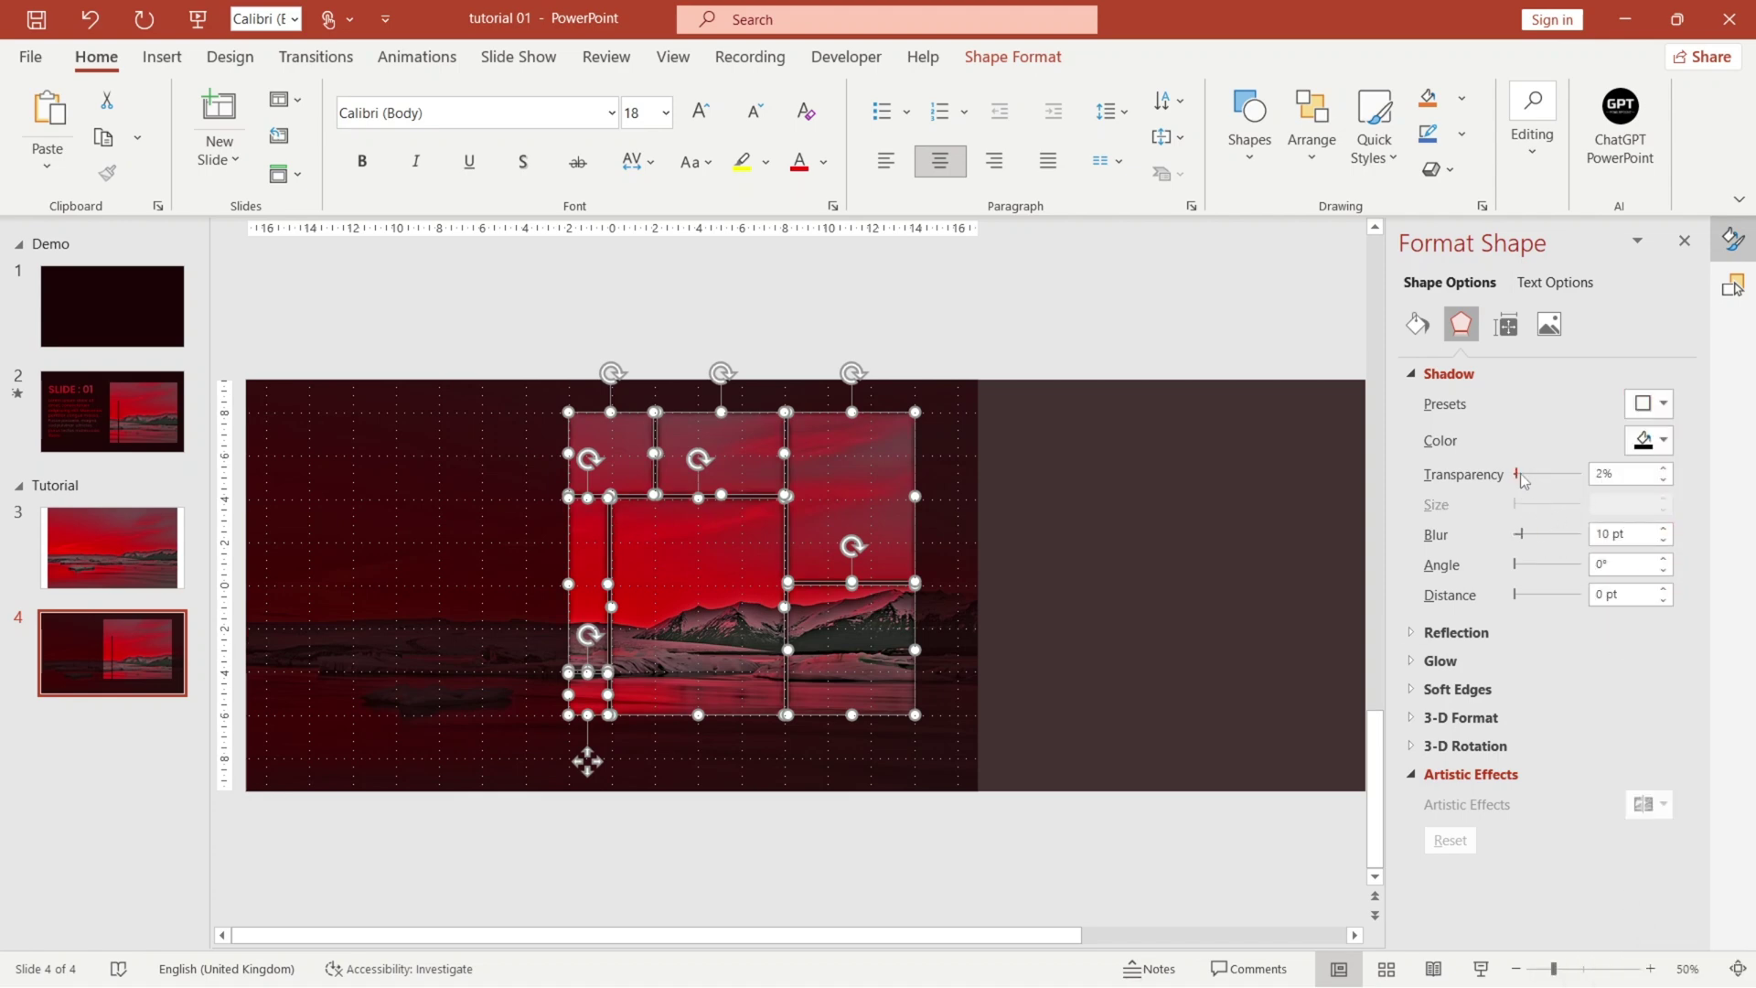
click(905, 332)
Step: Insert a text box in the slide's empty area left of the mosaic reading "Slide : 01"
scroll(905, 332, down, 1)
click(162, 57)
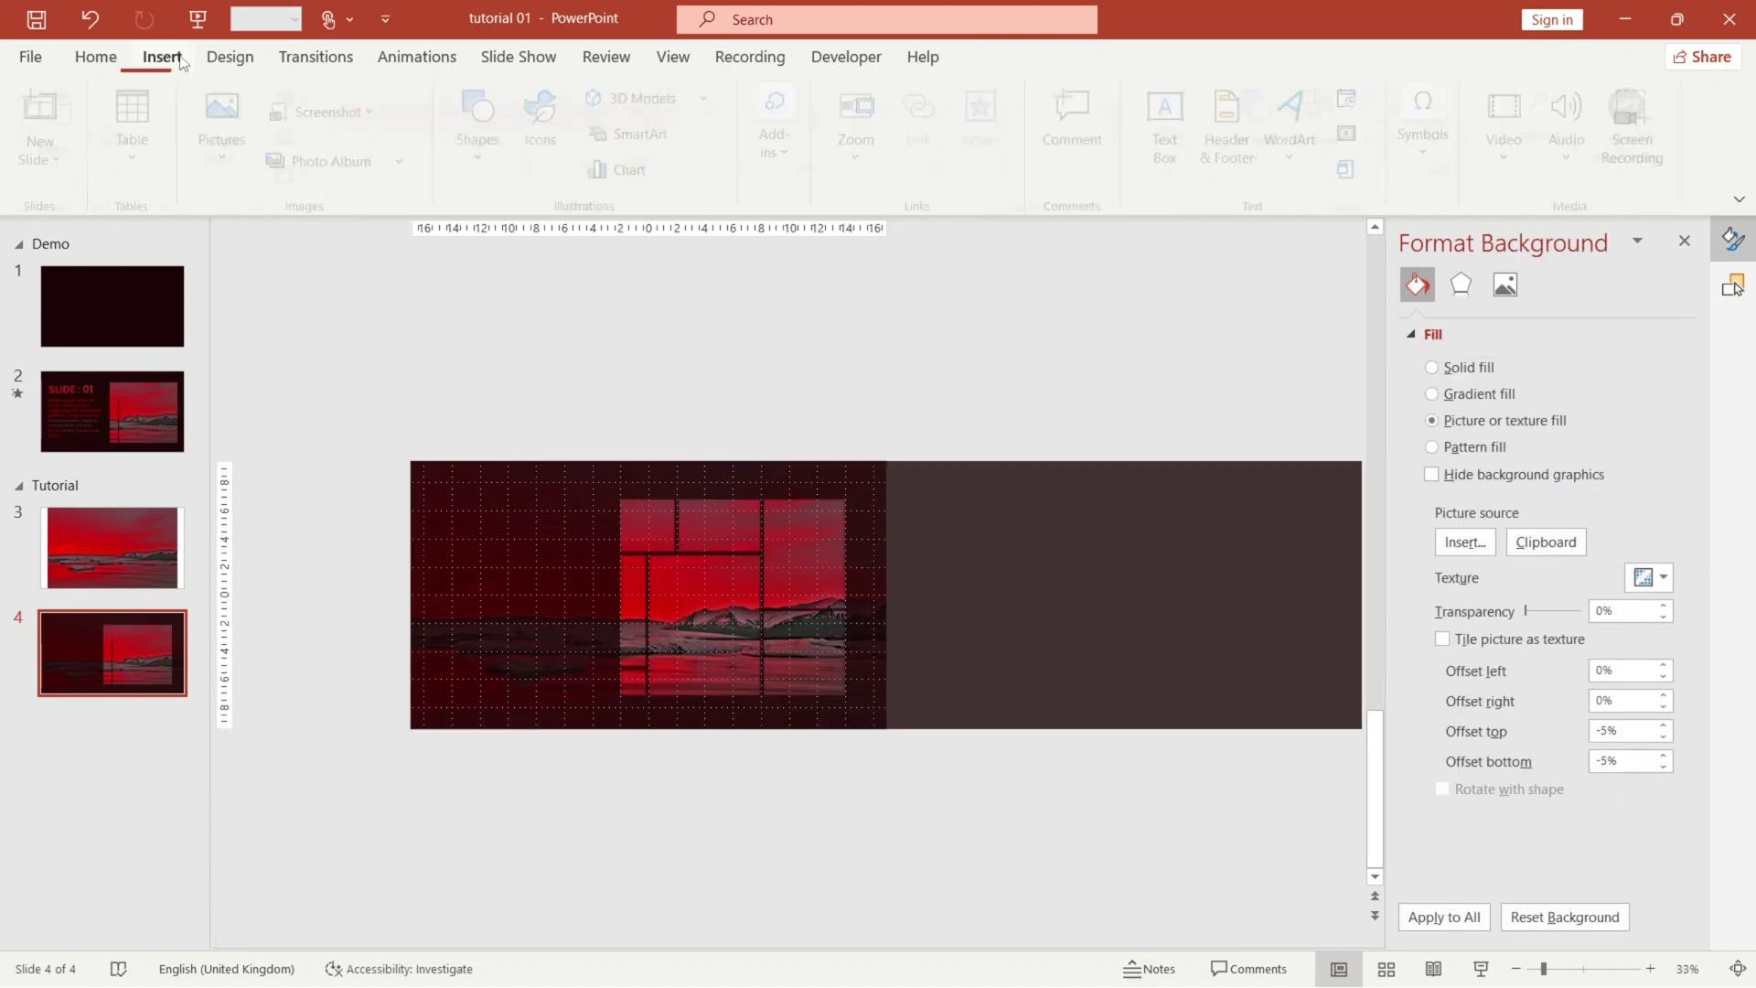
click(1189, 150)
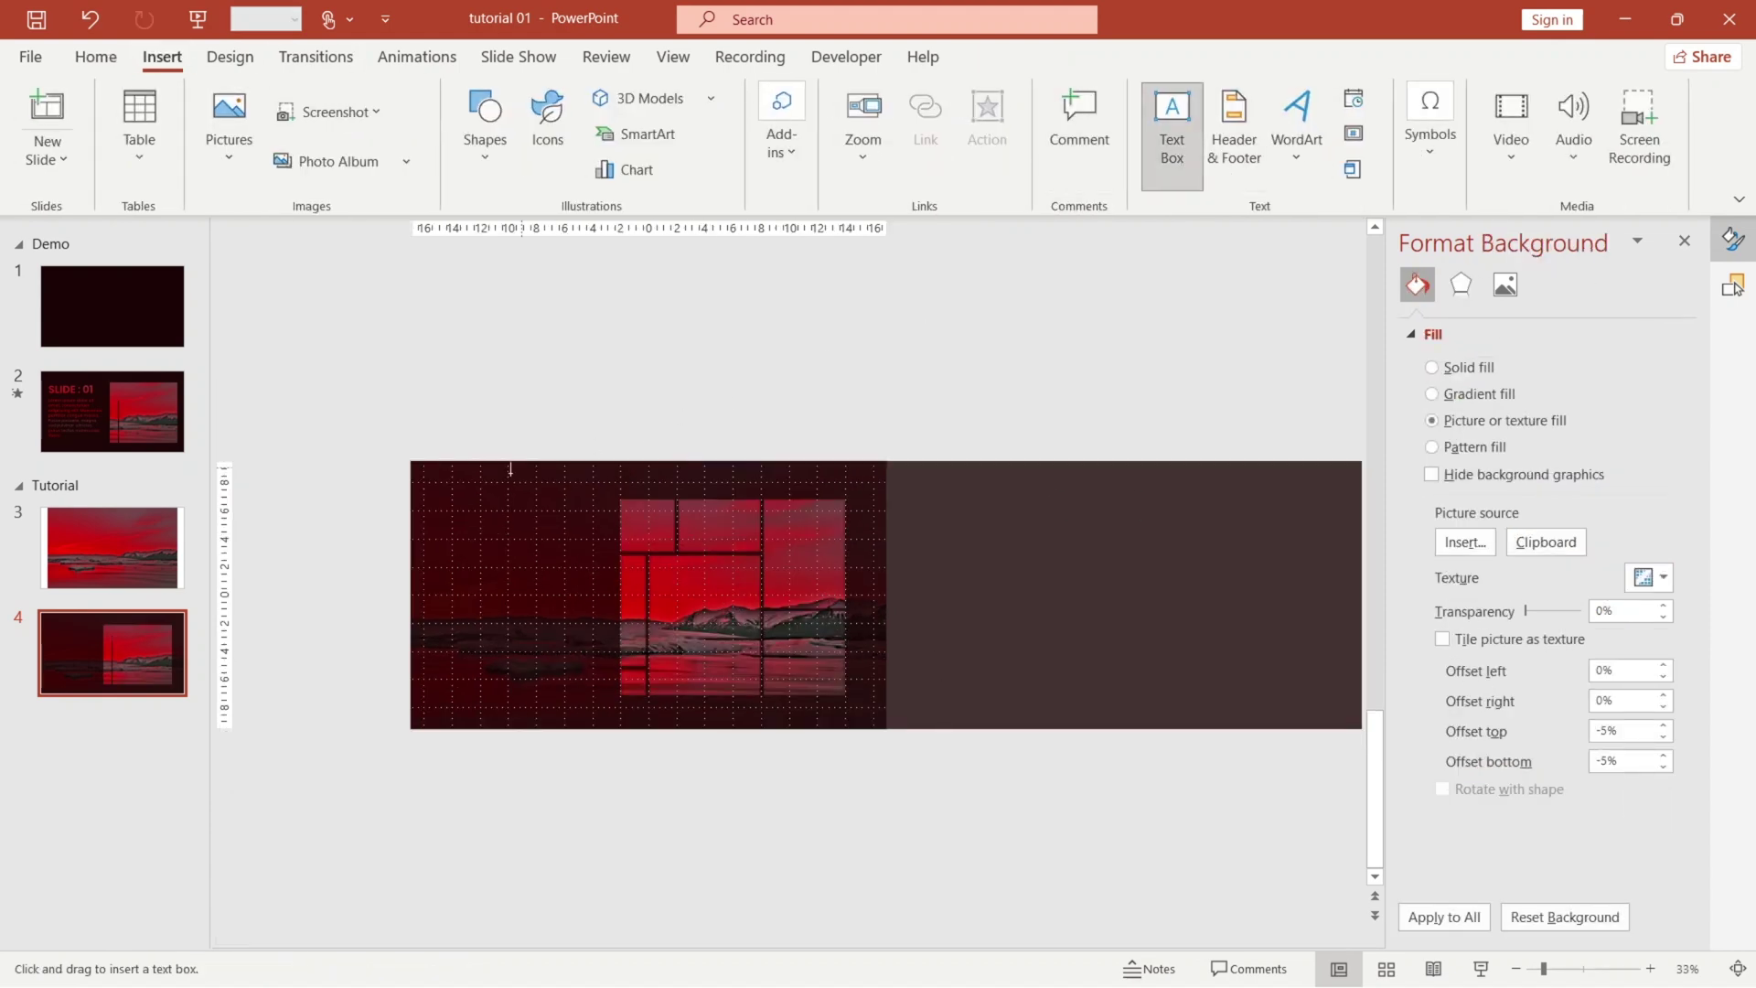
drag(451, 524, 504, 540)
scroll(479, 531, up, 7)
text(Slide  : 01)
Step: Set the "Slide : 01" text to 48 pt, widen its box to one line and move it to the slide's upper left
key(ctrl+a)
click(666, 113)
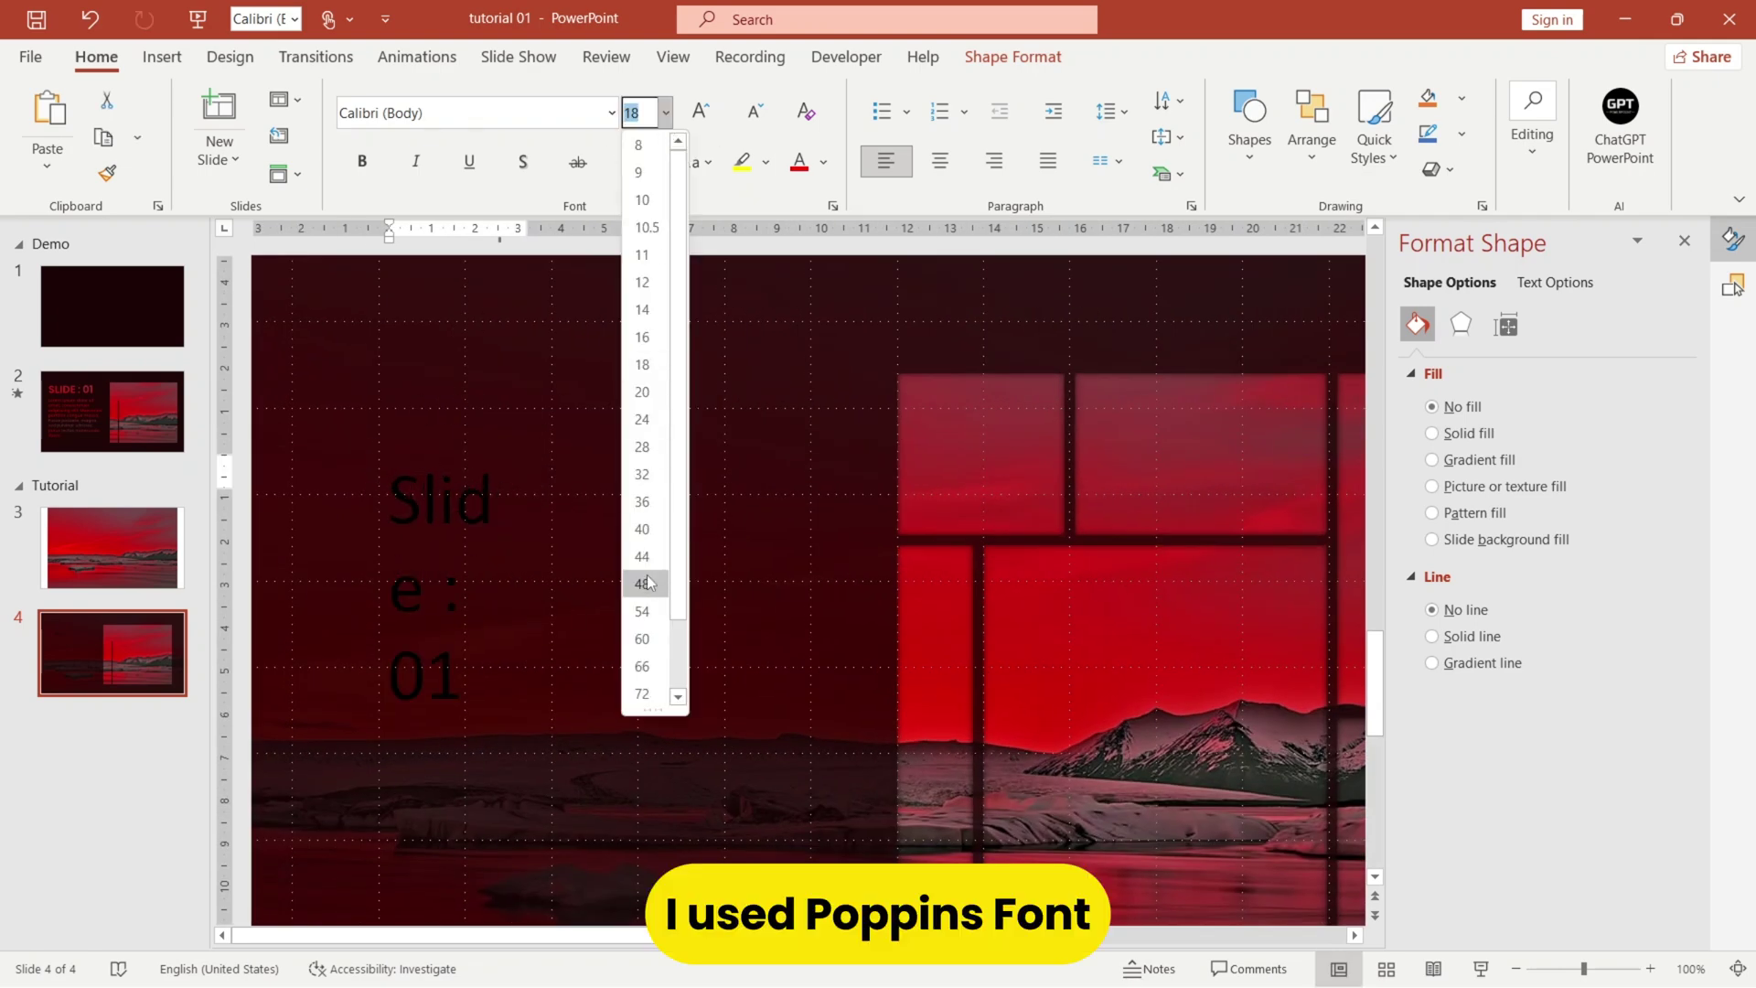
click(640, 581)
drag(539, 586, 701, 539)
click(522, 486)
drag(485, 449, 569, 404)
Step: Change the slide title's font to Poppins ExtraBold
click(96, 56)
click(611, 113)
text(Poppins Black)
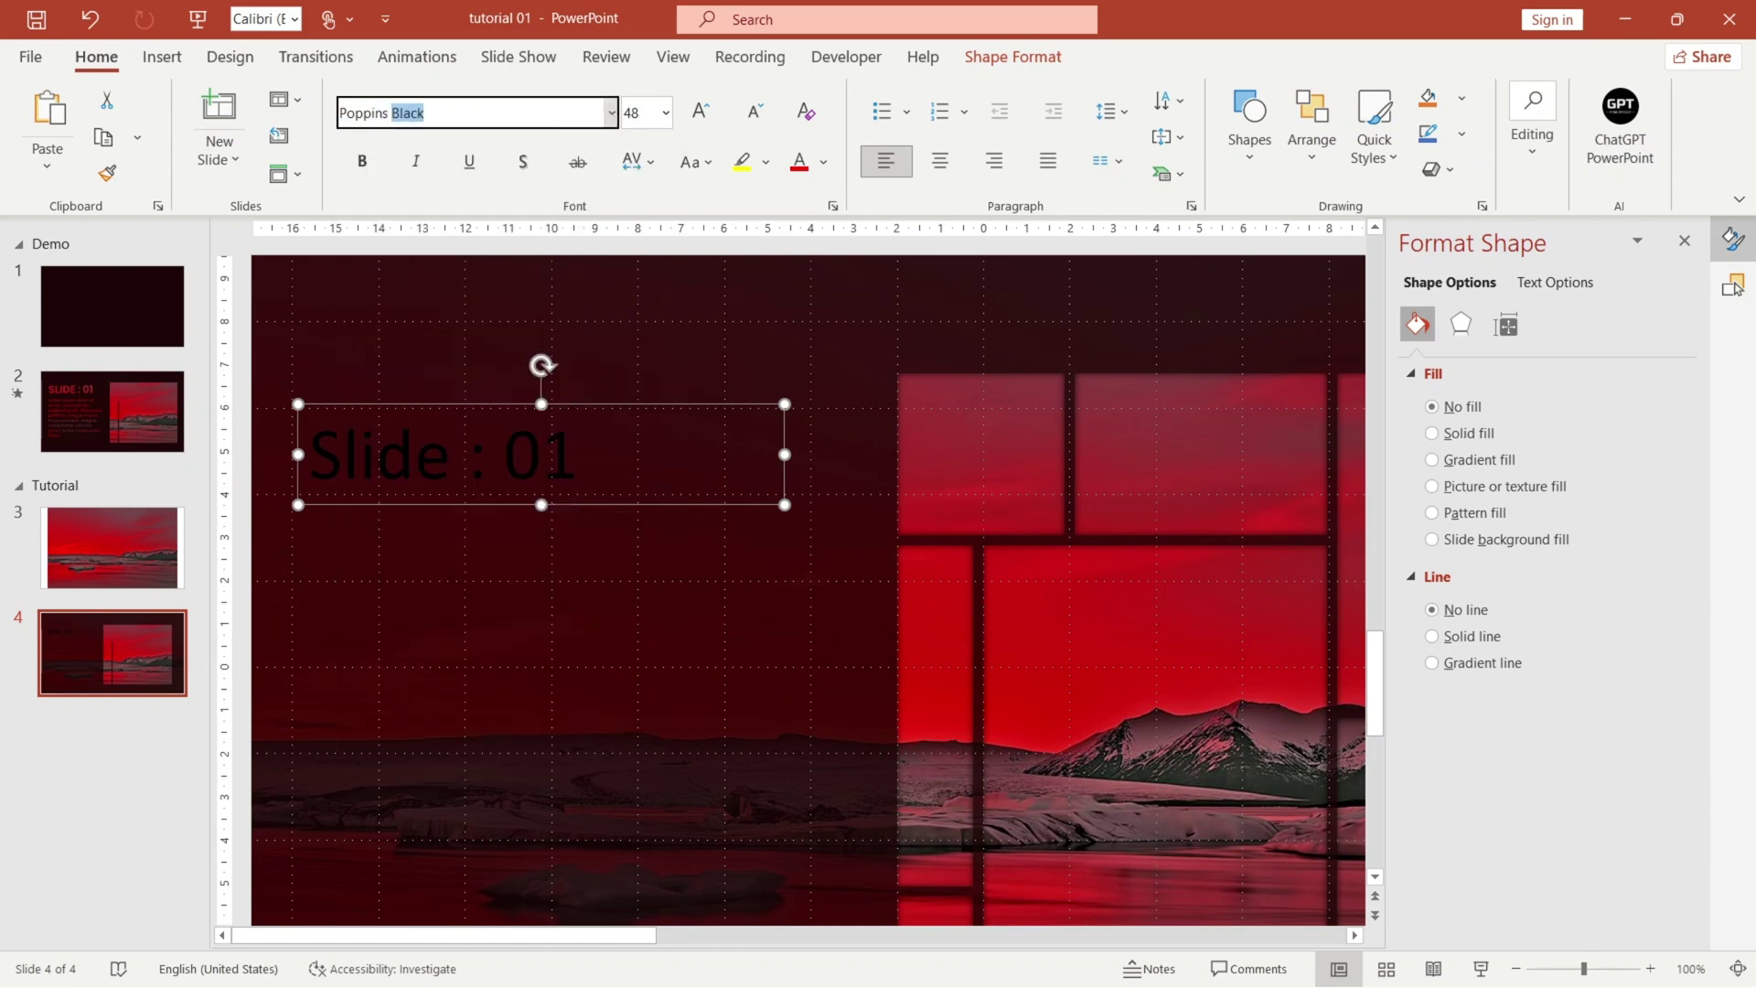
key(Down)
key(Return)
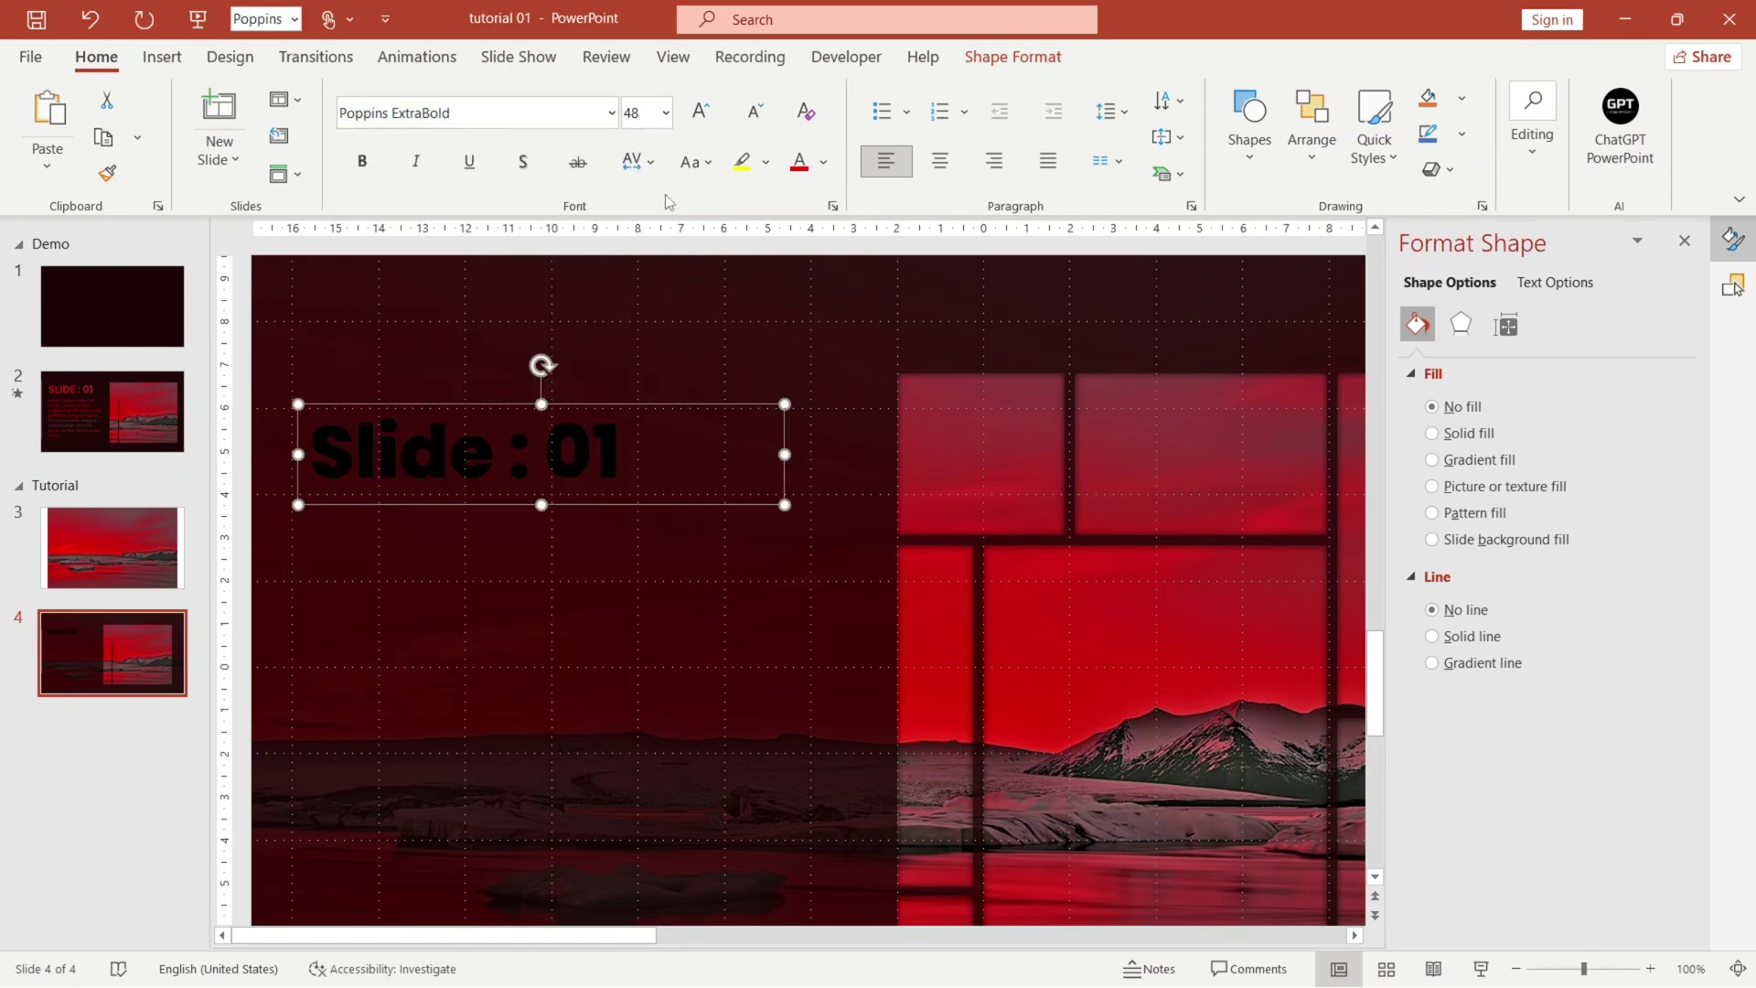
Step: Make the title uppercase, duplicate it just below and replace the copy with a smaller "Lorem ipsum dolor sit amet" paragraph
scroll(724, 259, down, 5)
drag(454, 508, 453, 557)
triple_click(431, 541)
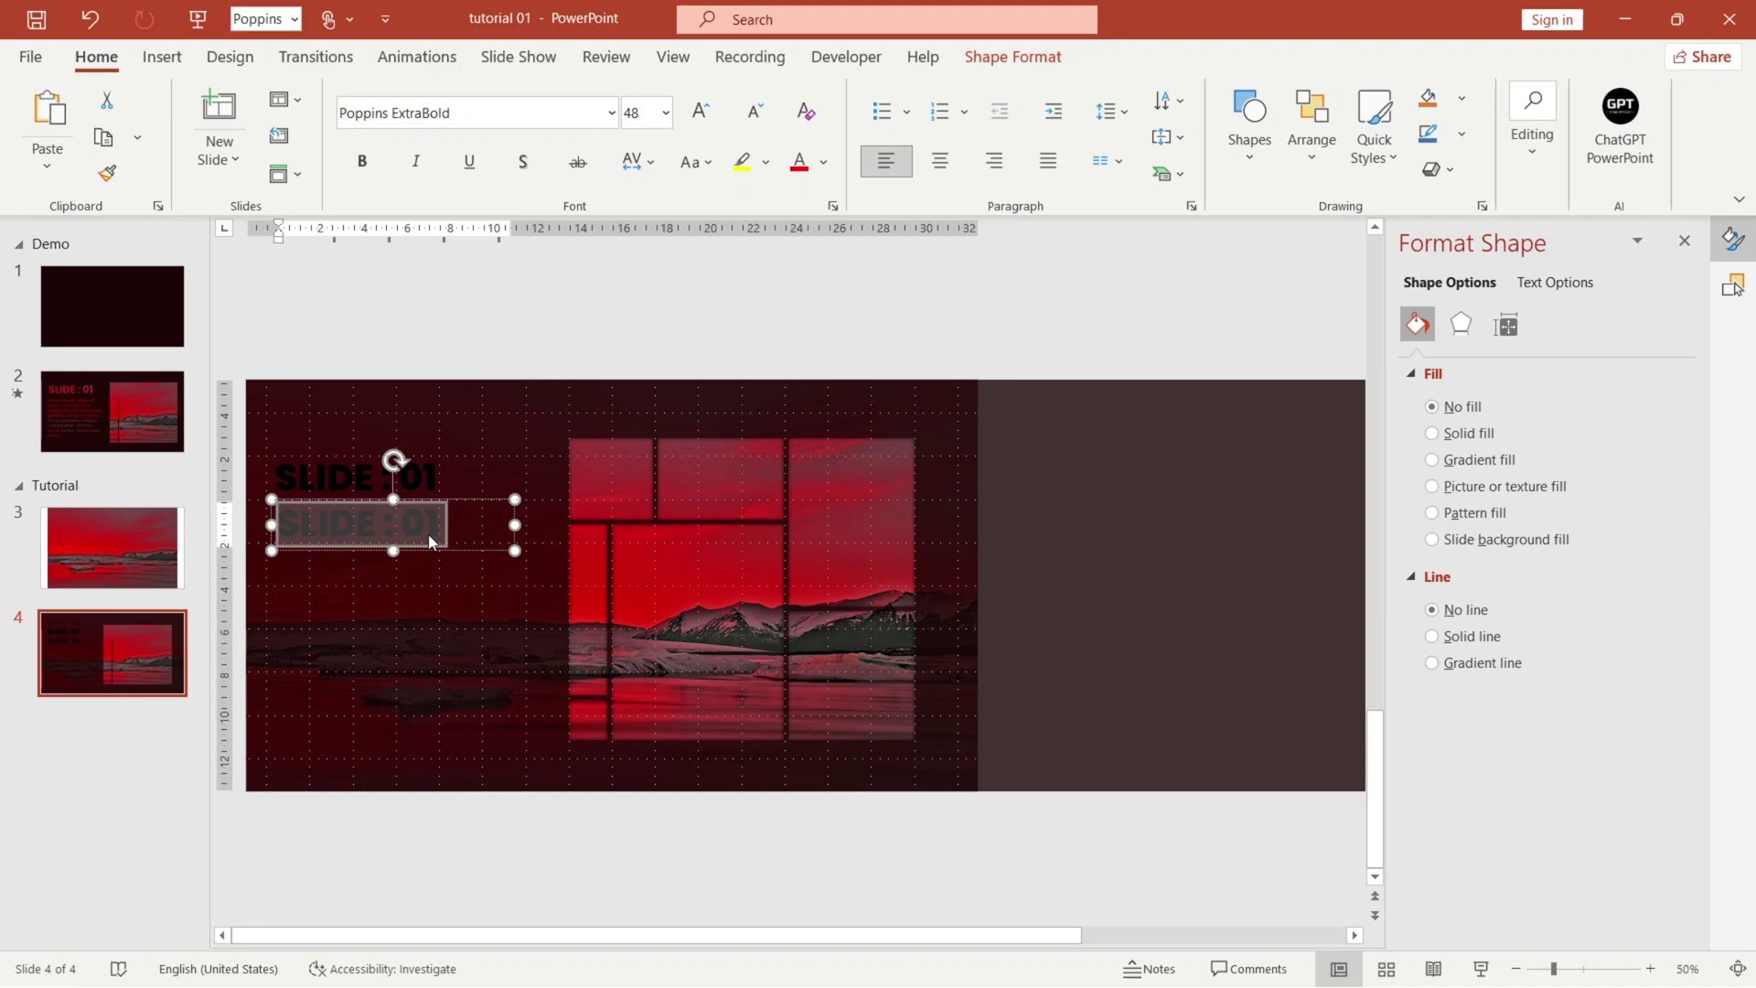
text(Lorem ipsum dolor sit amet, consectetuer adipiscing elit. Maecenas porttitor congue massa. Fusce posuere, magna sed pulvinar ultricies, purus)
scroll(431, 540, down, 2)
click(666, 113)
click(643, 391)
Step: Enlarge the "SLIDE : 01" title to 66 pt
scroll(544, 640, up, 4)
click(518, 437)
click(666, 113)
click(642, 666)
click(565, 540)
key(ctrl+z)
key(ctrl+y)
Step: Set the Lorem ipsum paragraph to 28 pt, then position and widen its text box beneath the title
click(576, 635)
drag(578, 698, 565, 727)
double_click(557, 653)
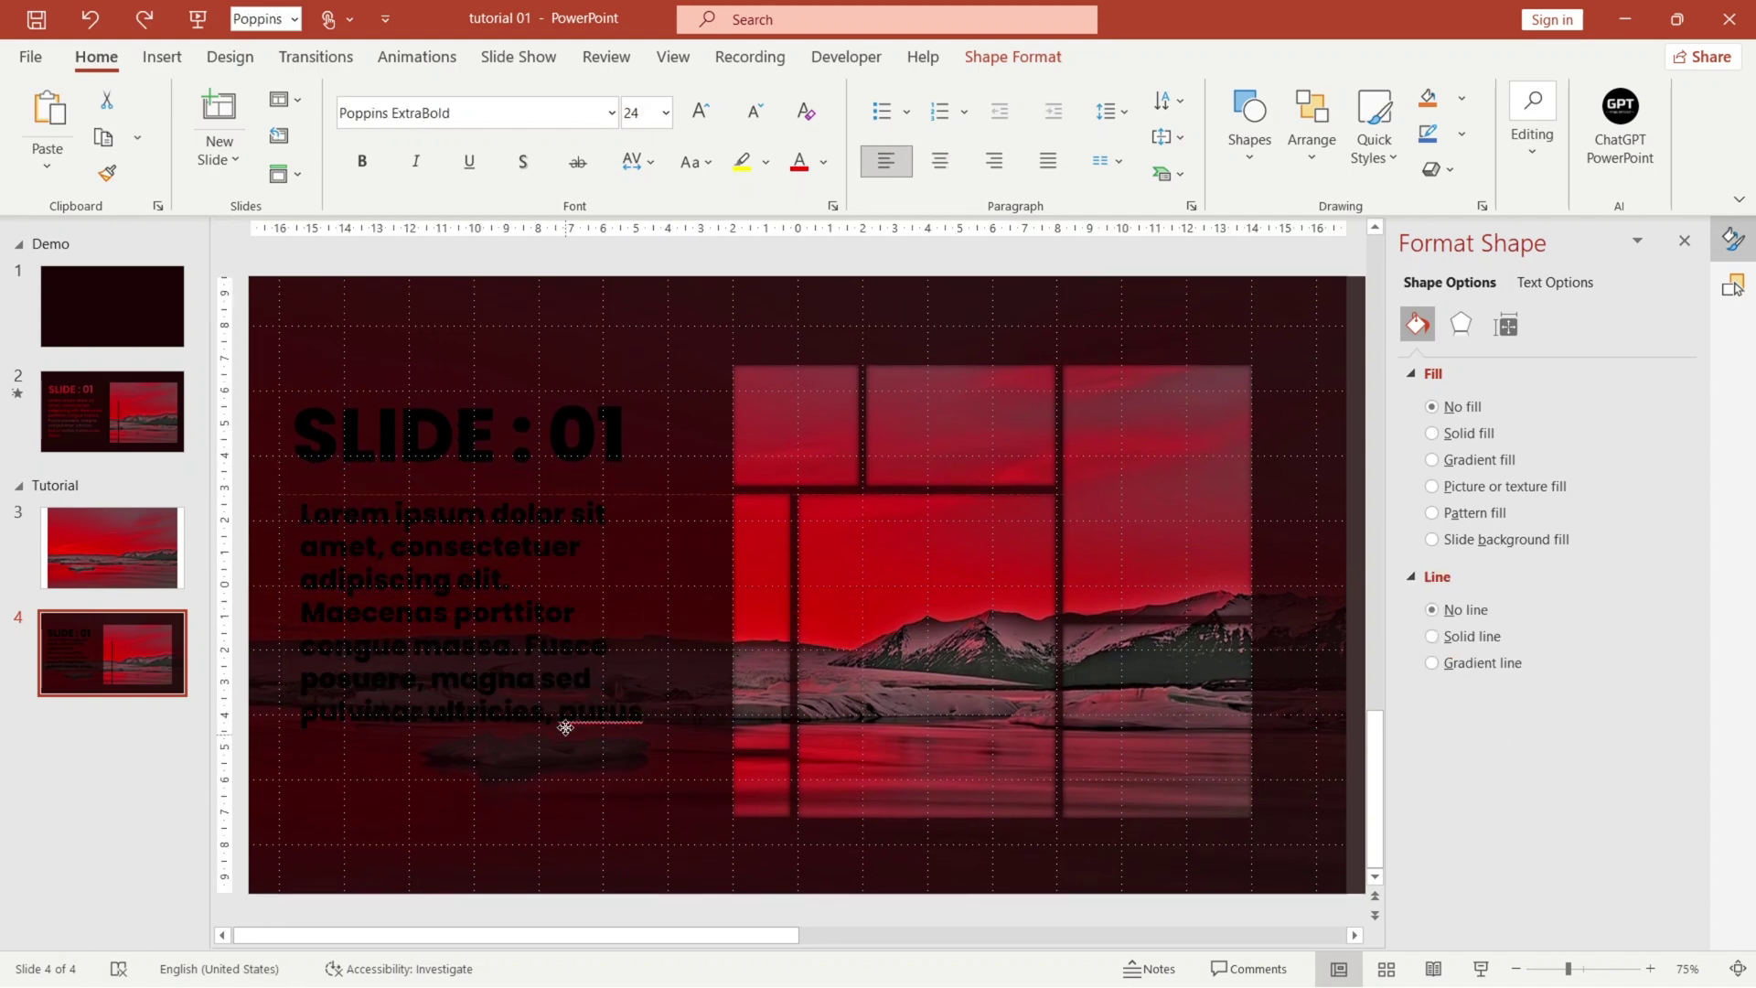
click(666, 113)
click(645, 442)
click(571, 540)
mouse_move(577, 490)
mouse_down()
mouse_move(580, 467)
mouse_move(569, 477)
mouse_up()
drag(648, 655, 702, 647)
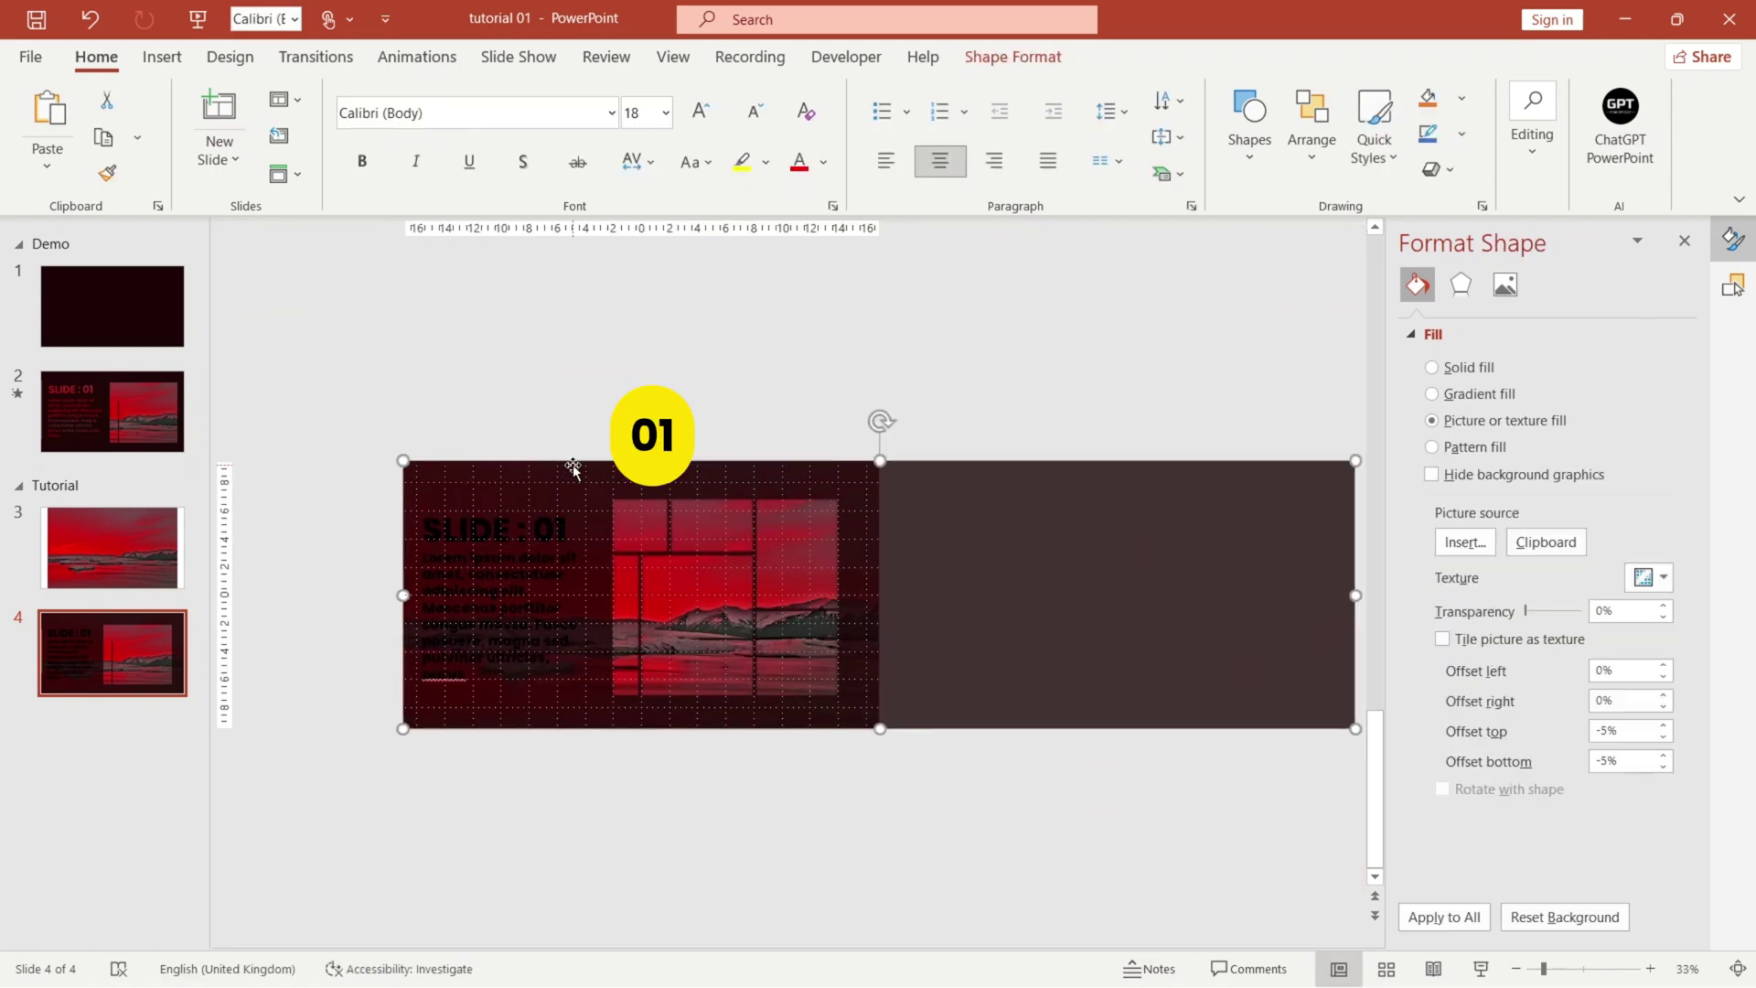
Step: Cut the title and paragraph out of the dark panel with a shape merge, selecting the panel first and the text boxes after it
click(574, 468)
click(521, 528)
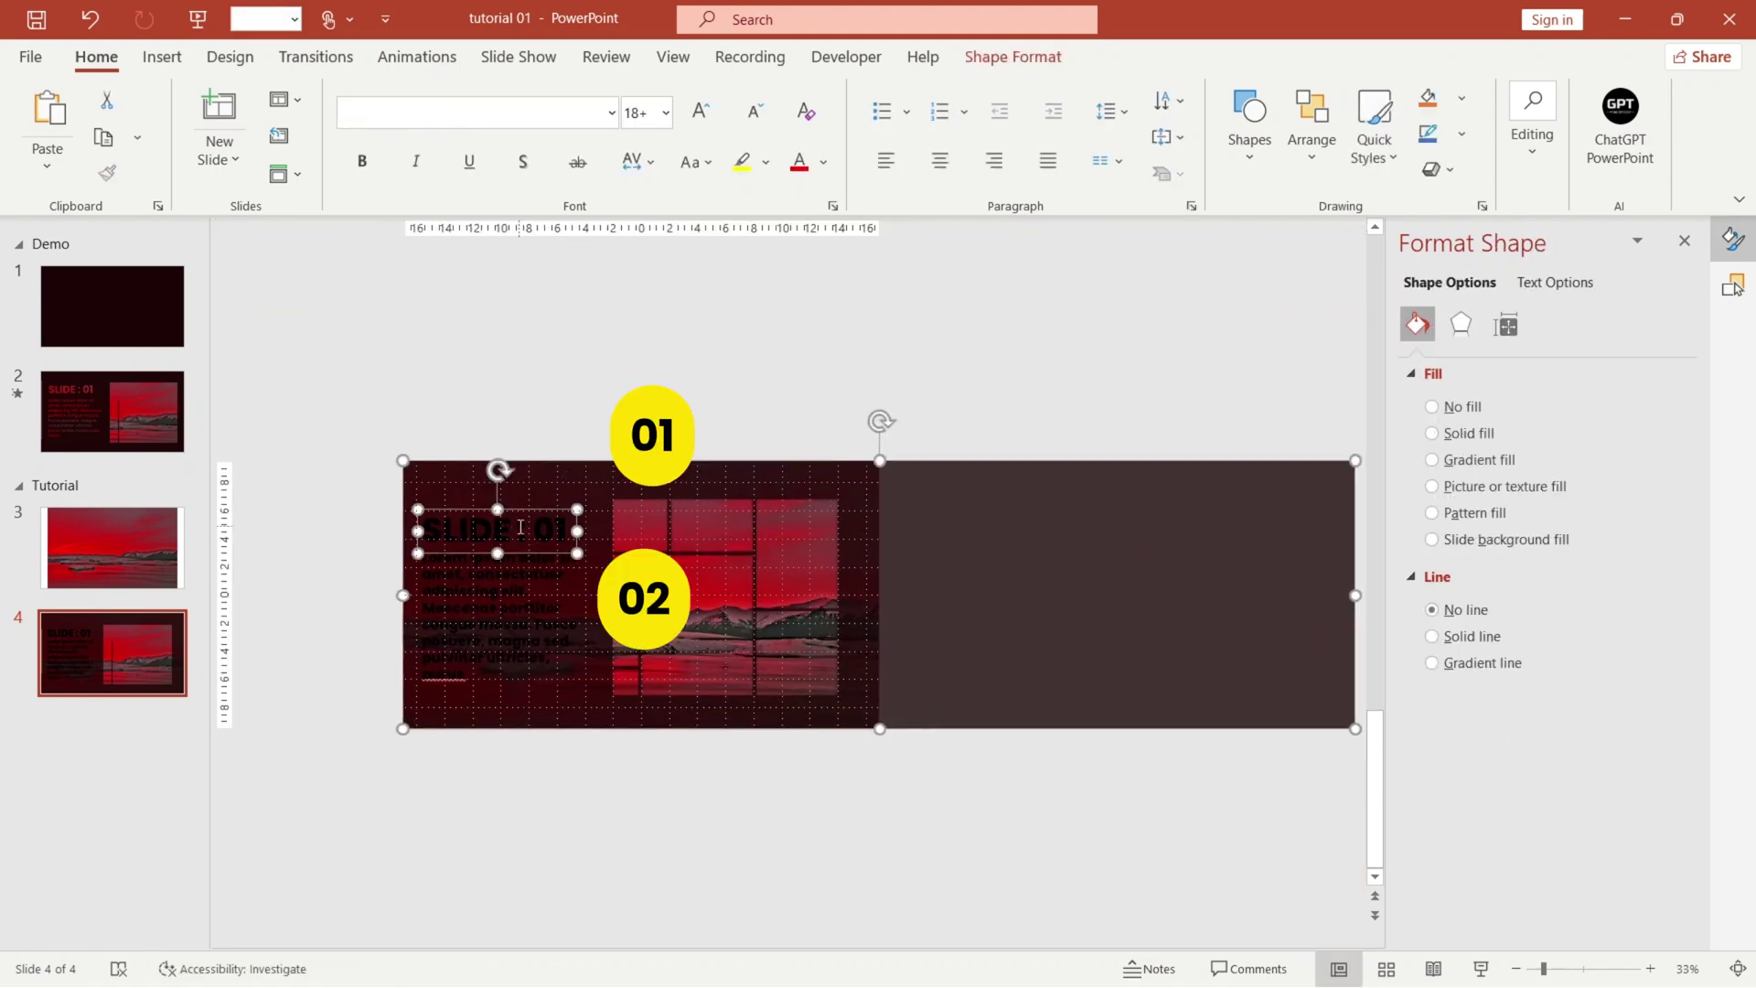
shift+click(524, 583)
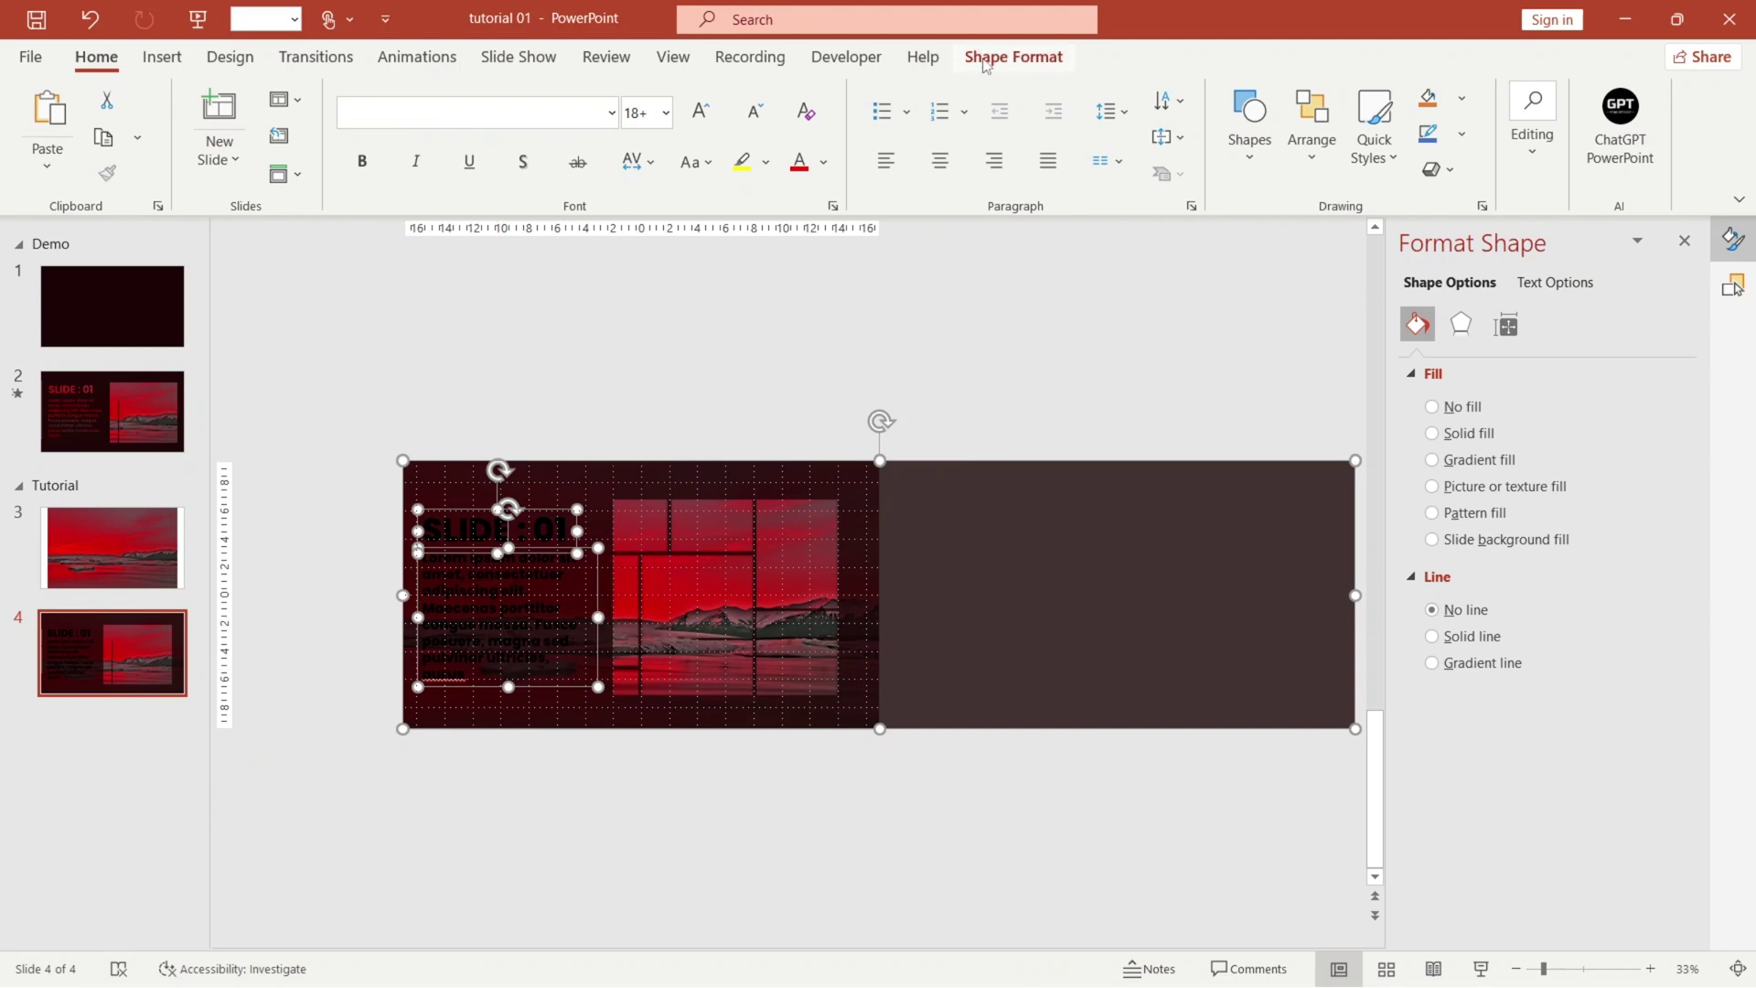
click(1013, 57)
click(386, 173)
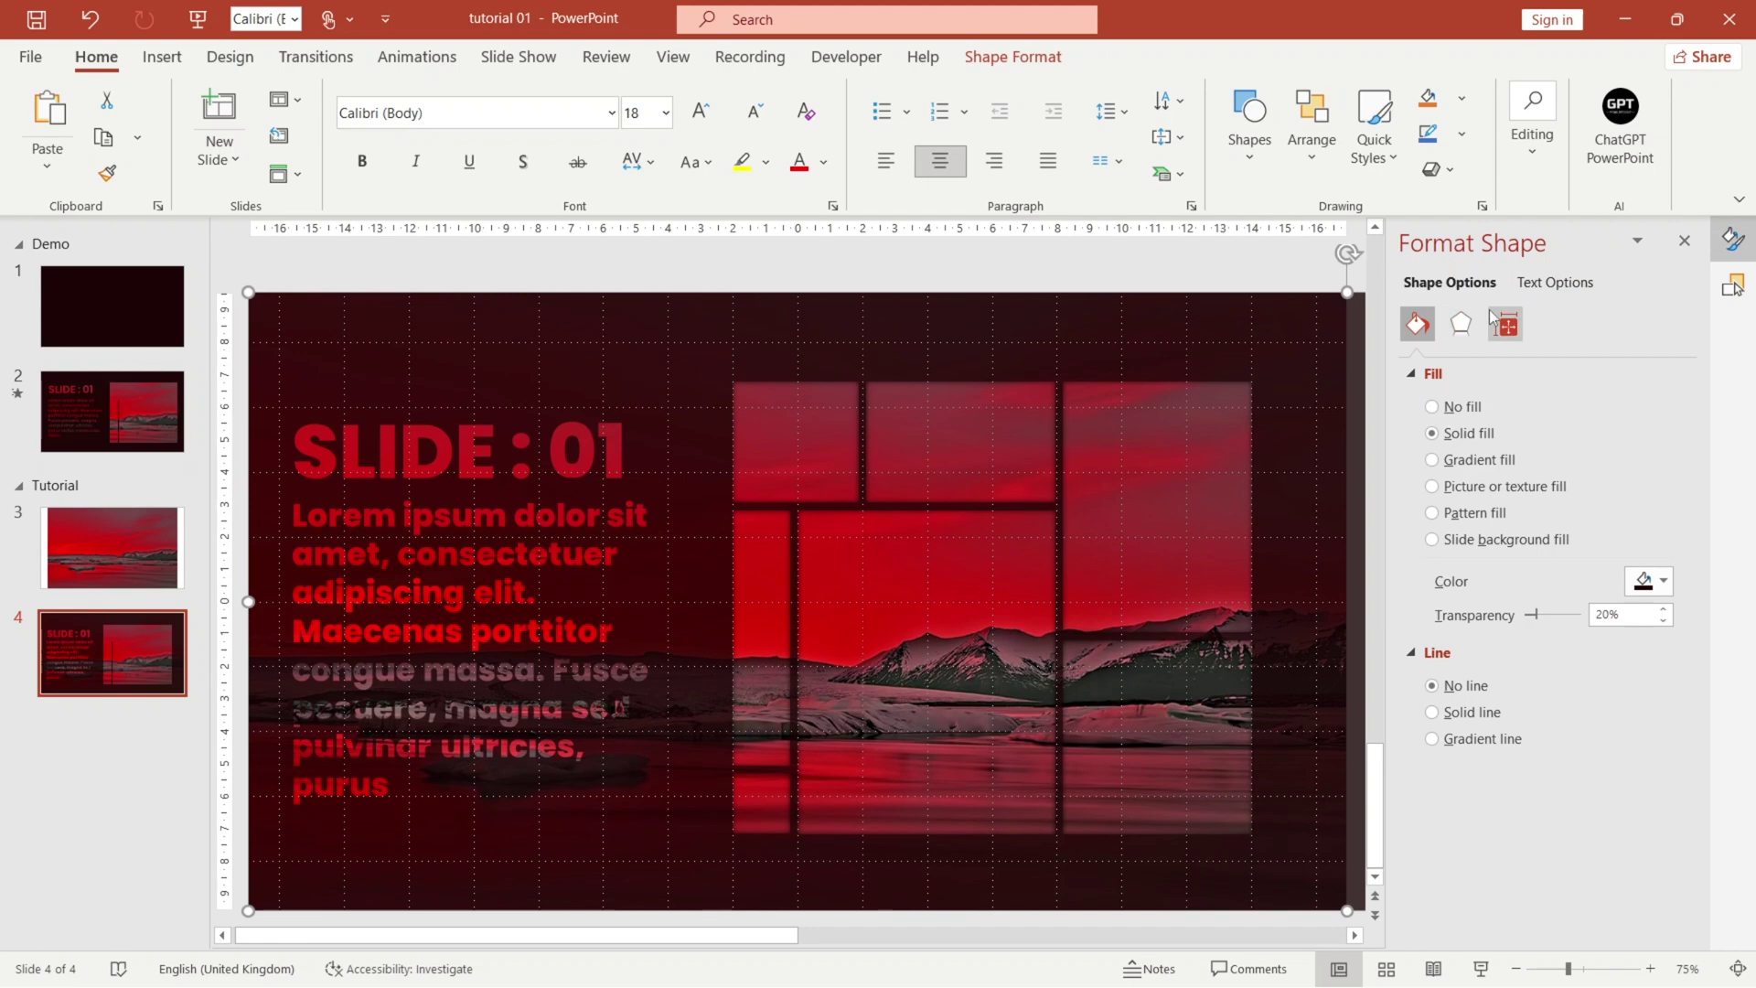
Step: Add an outer bottom-right offset shadow with 8 pt blur to the panel with the cut-out text
click(1463, 331)
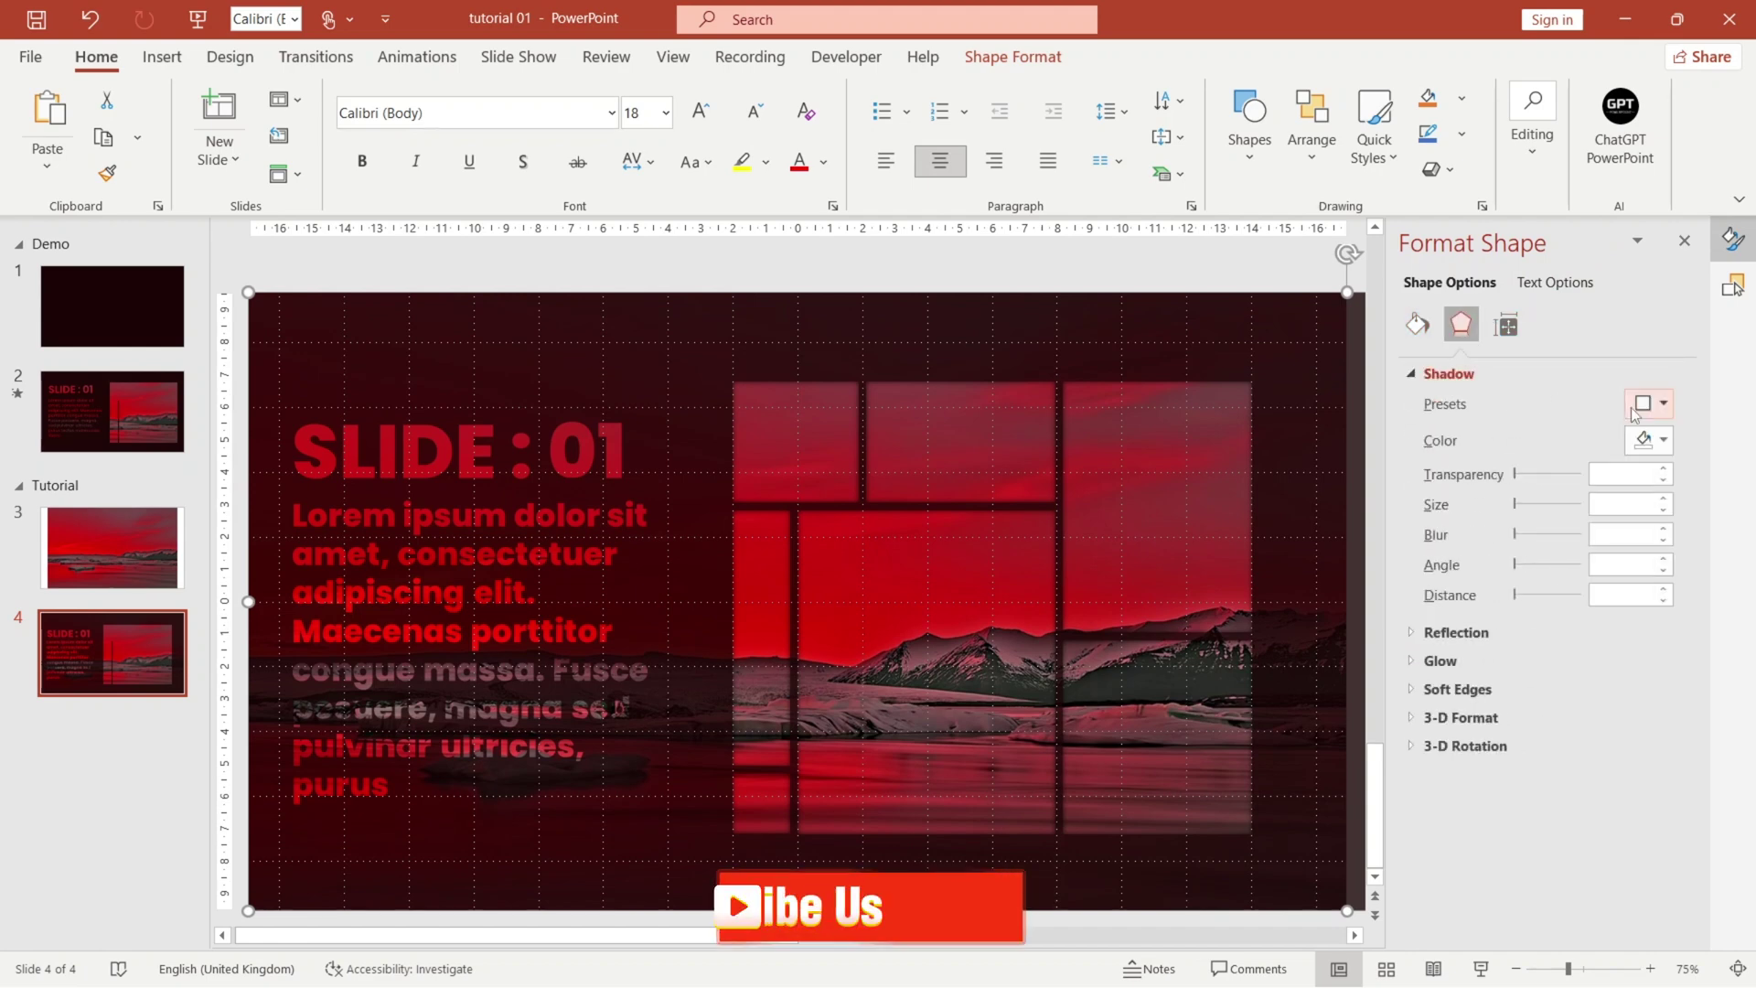
click(1667, 408)
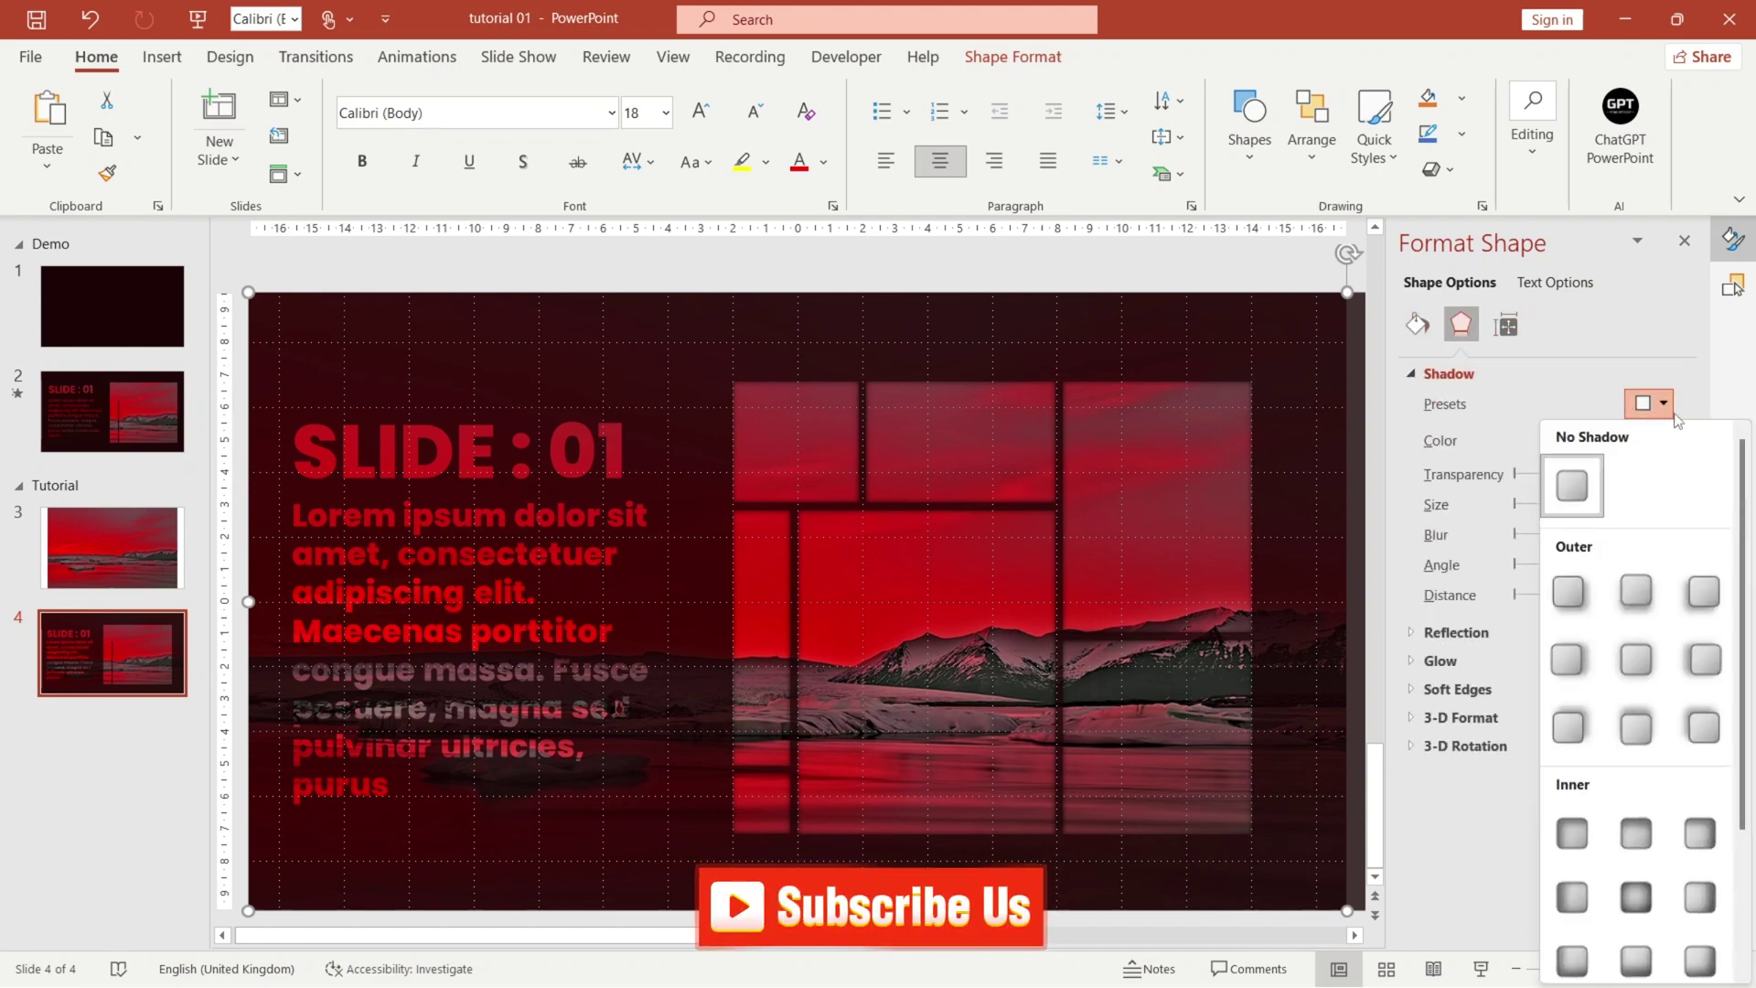
click(1568, 592)
click(1662, 528)
click(1662, 528)
click(1662, 528)
click(1662, 528)
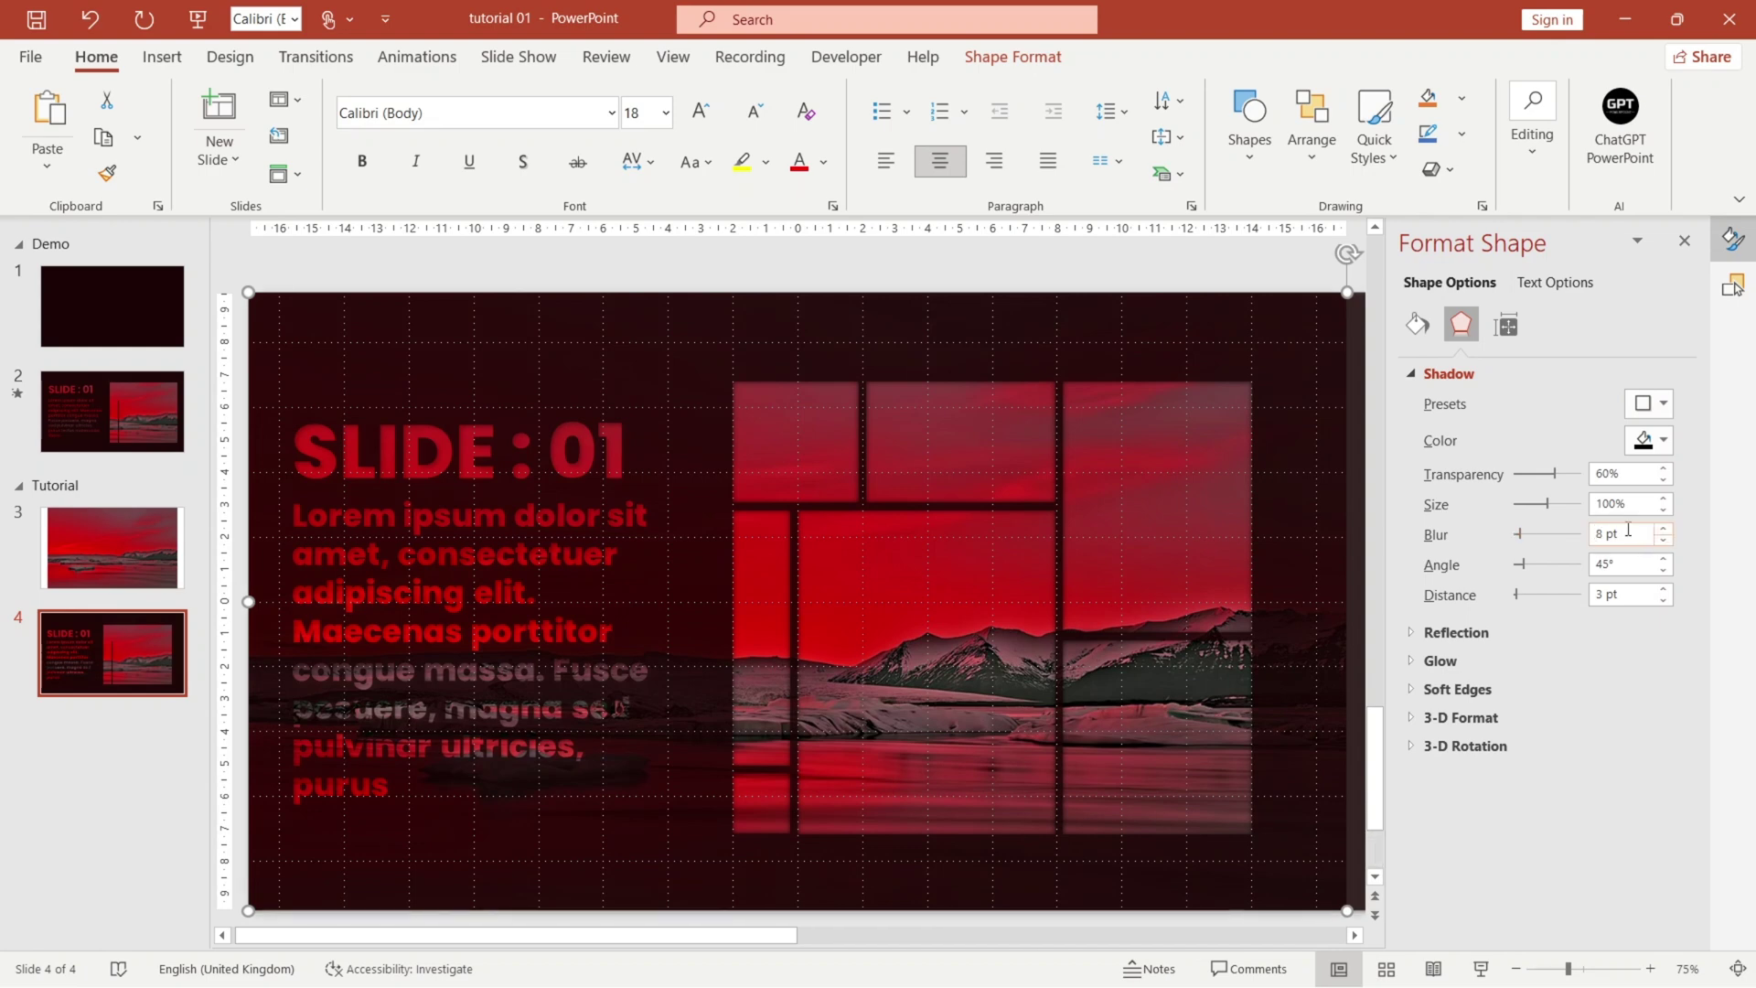
Step: Paste the red landscape picture over the slide and apply the Blur artistic effect with a radius of 100
scroll(639, 334, down, 3)
key(ctrl+v)
drag(553, 535, 530, 529)
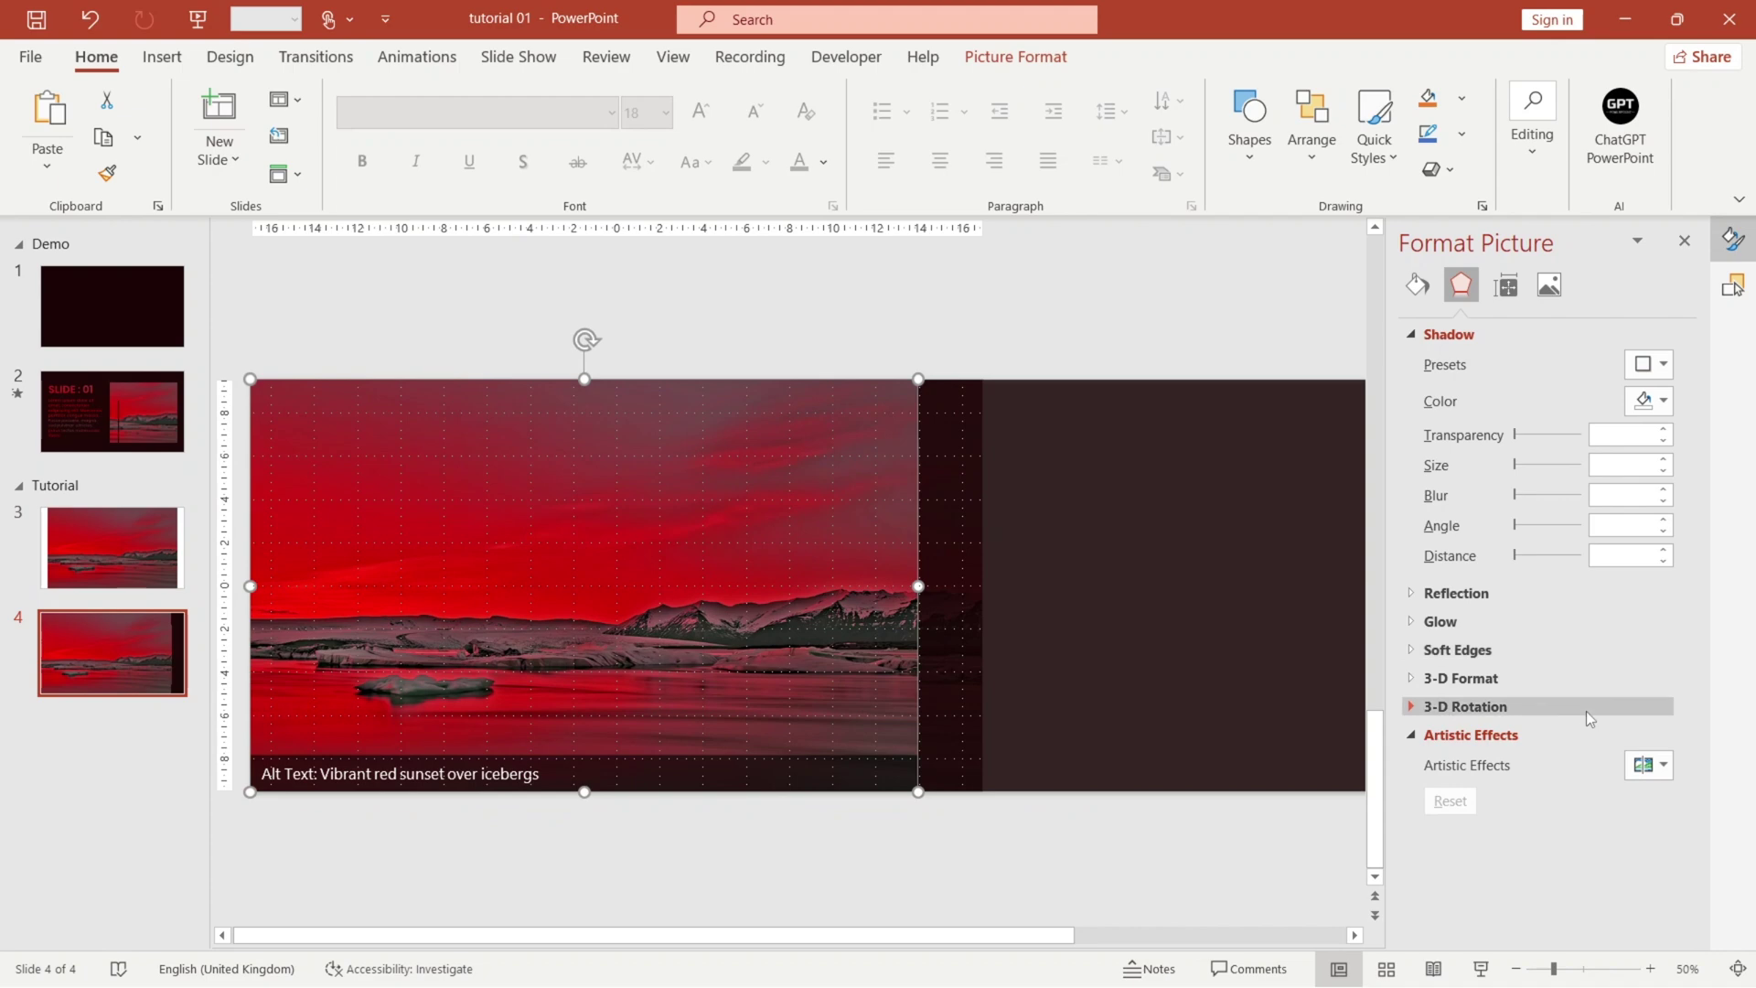
click(1649, 764)
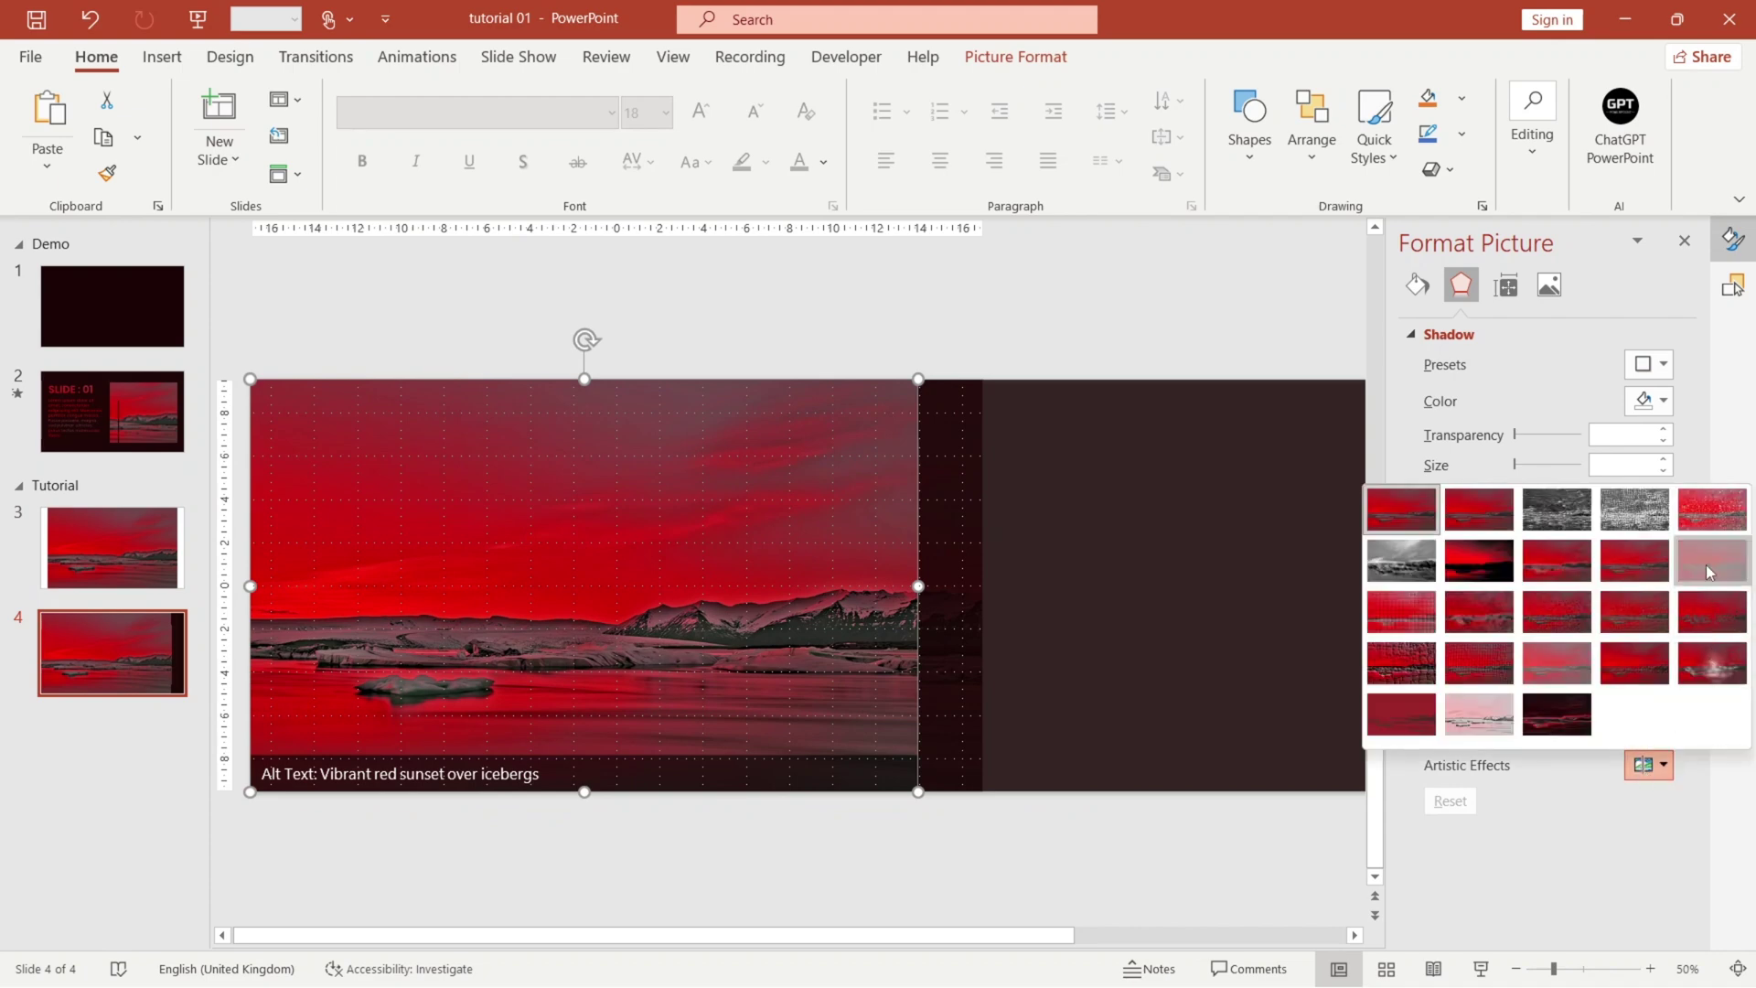
click(1713, 597)
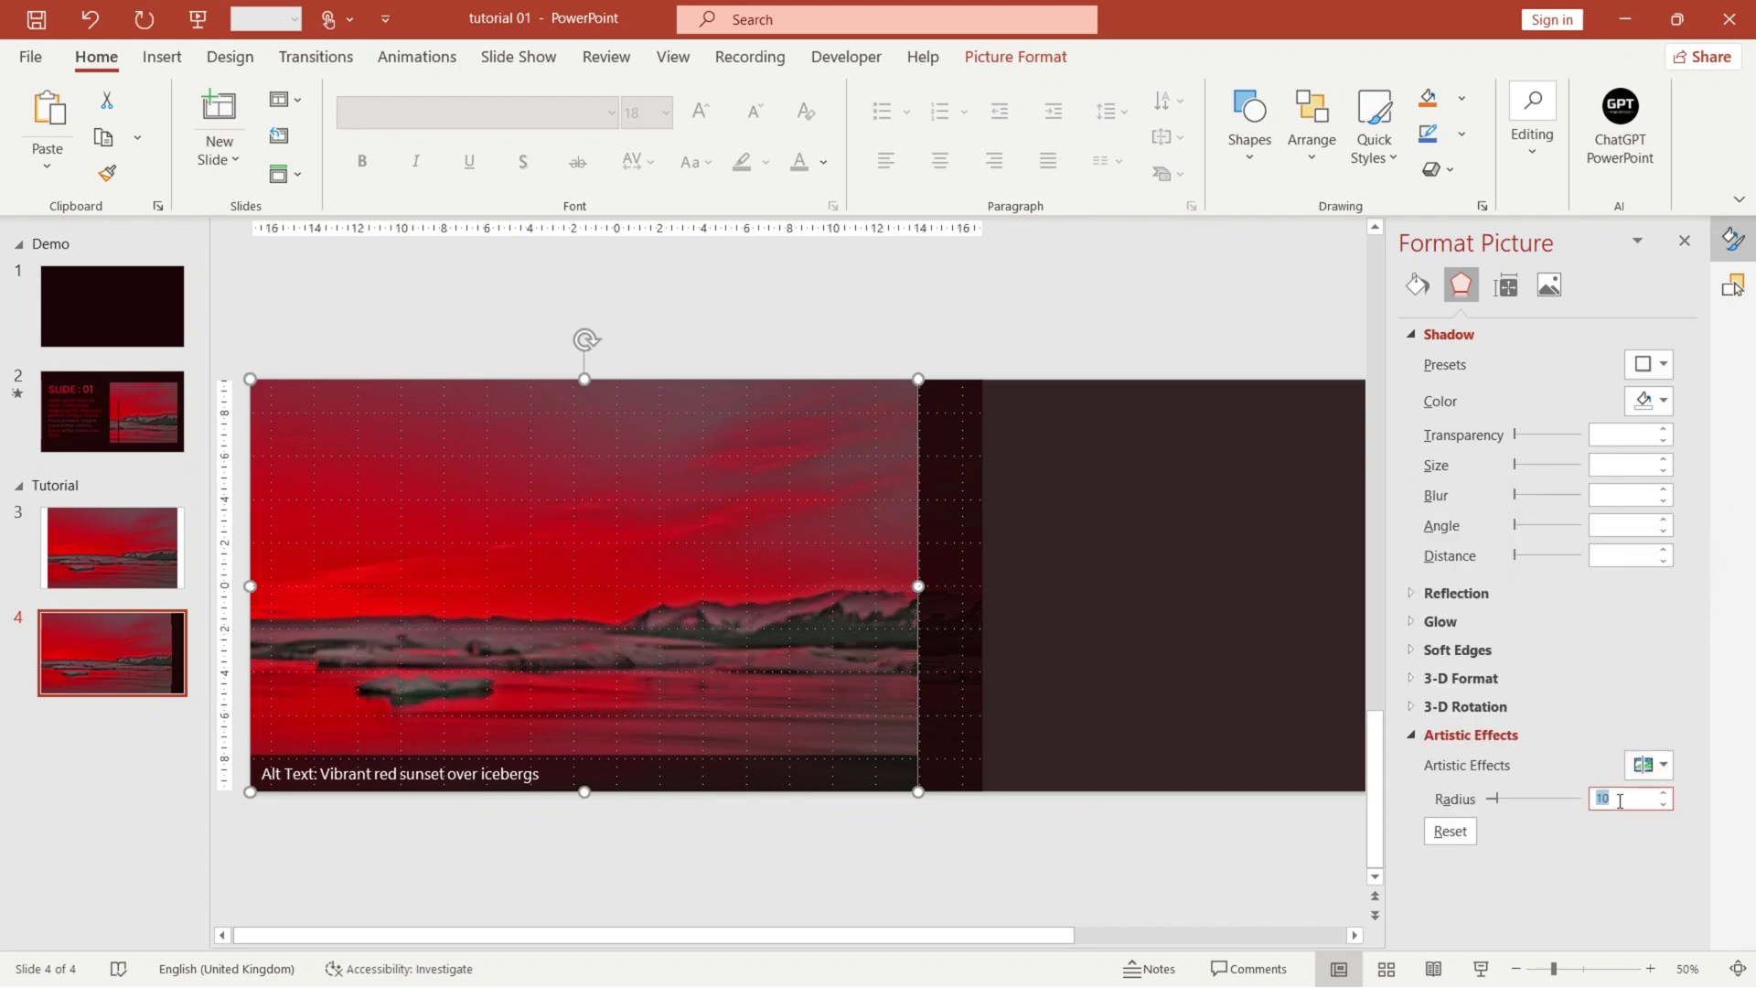
text(100)
Step: Move the blurred landscape picture slightly down and send it to the back, behind the panel and tiles
drag(522, 606, 523, 630)
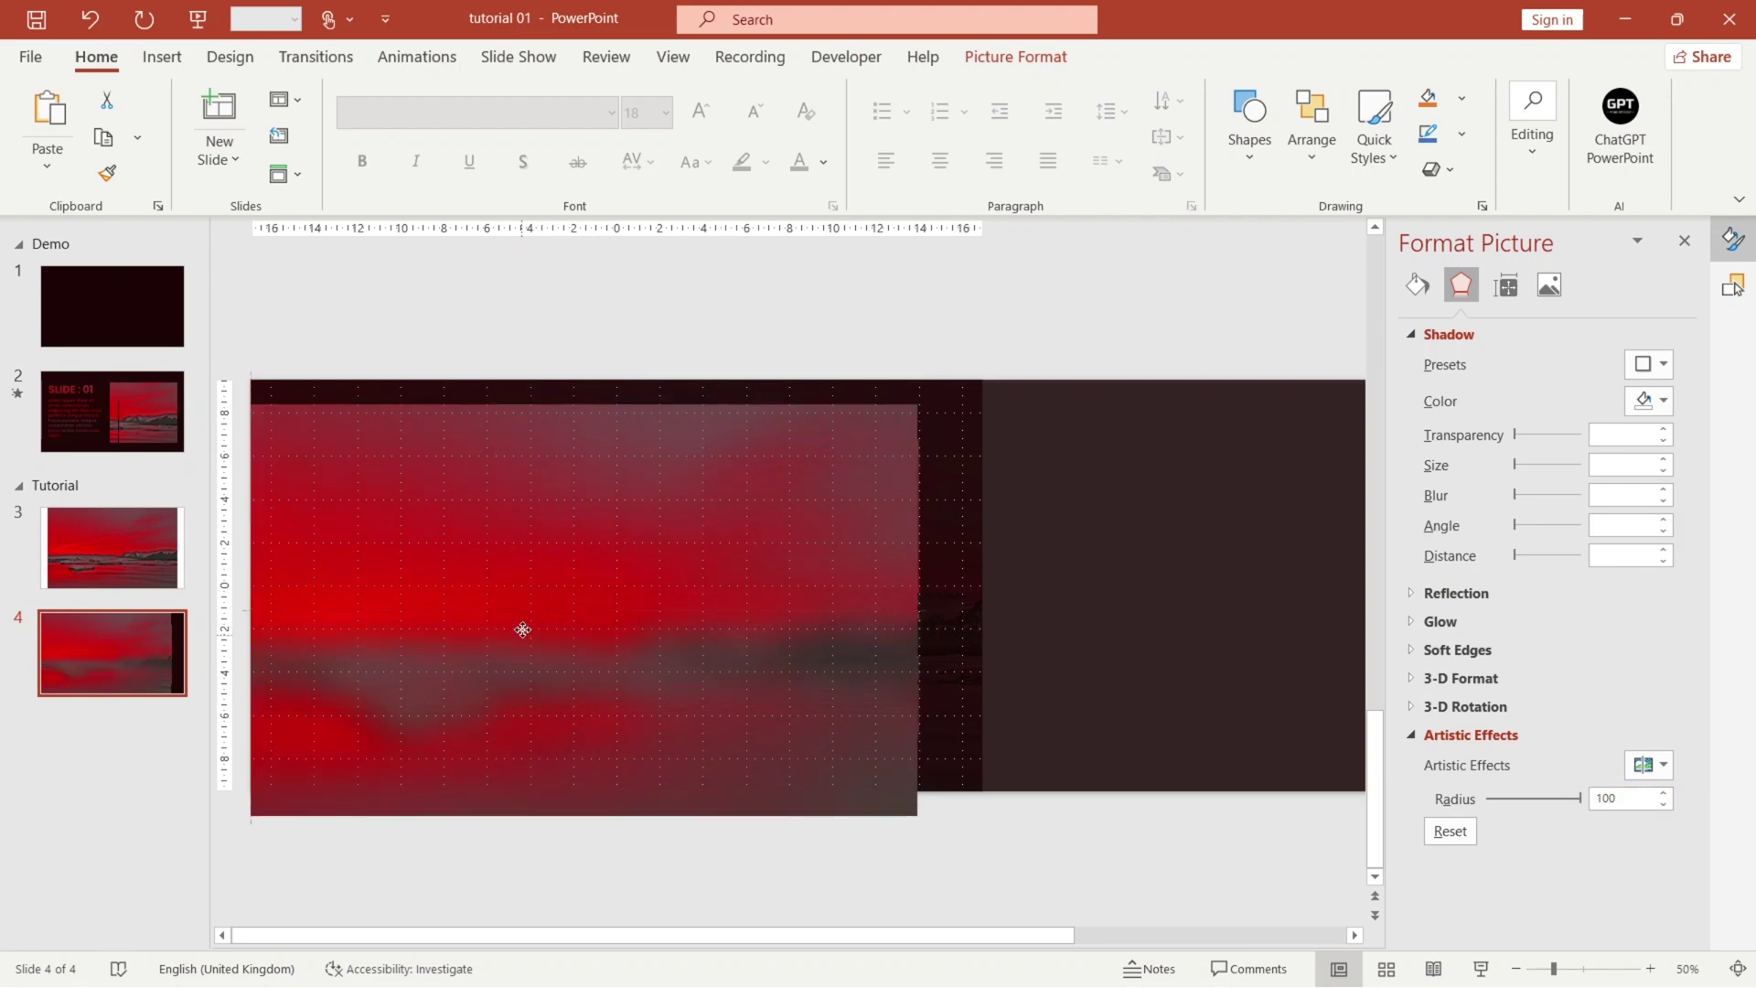
right_click(535, 572)
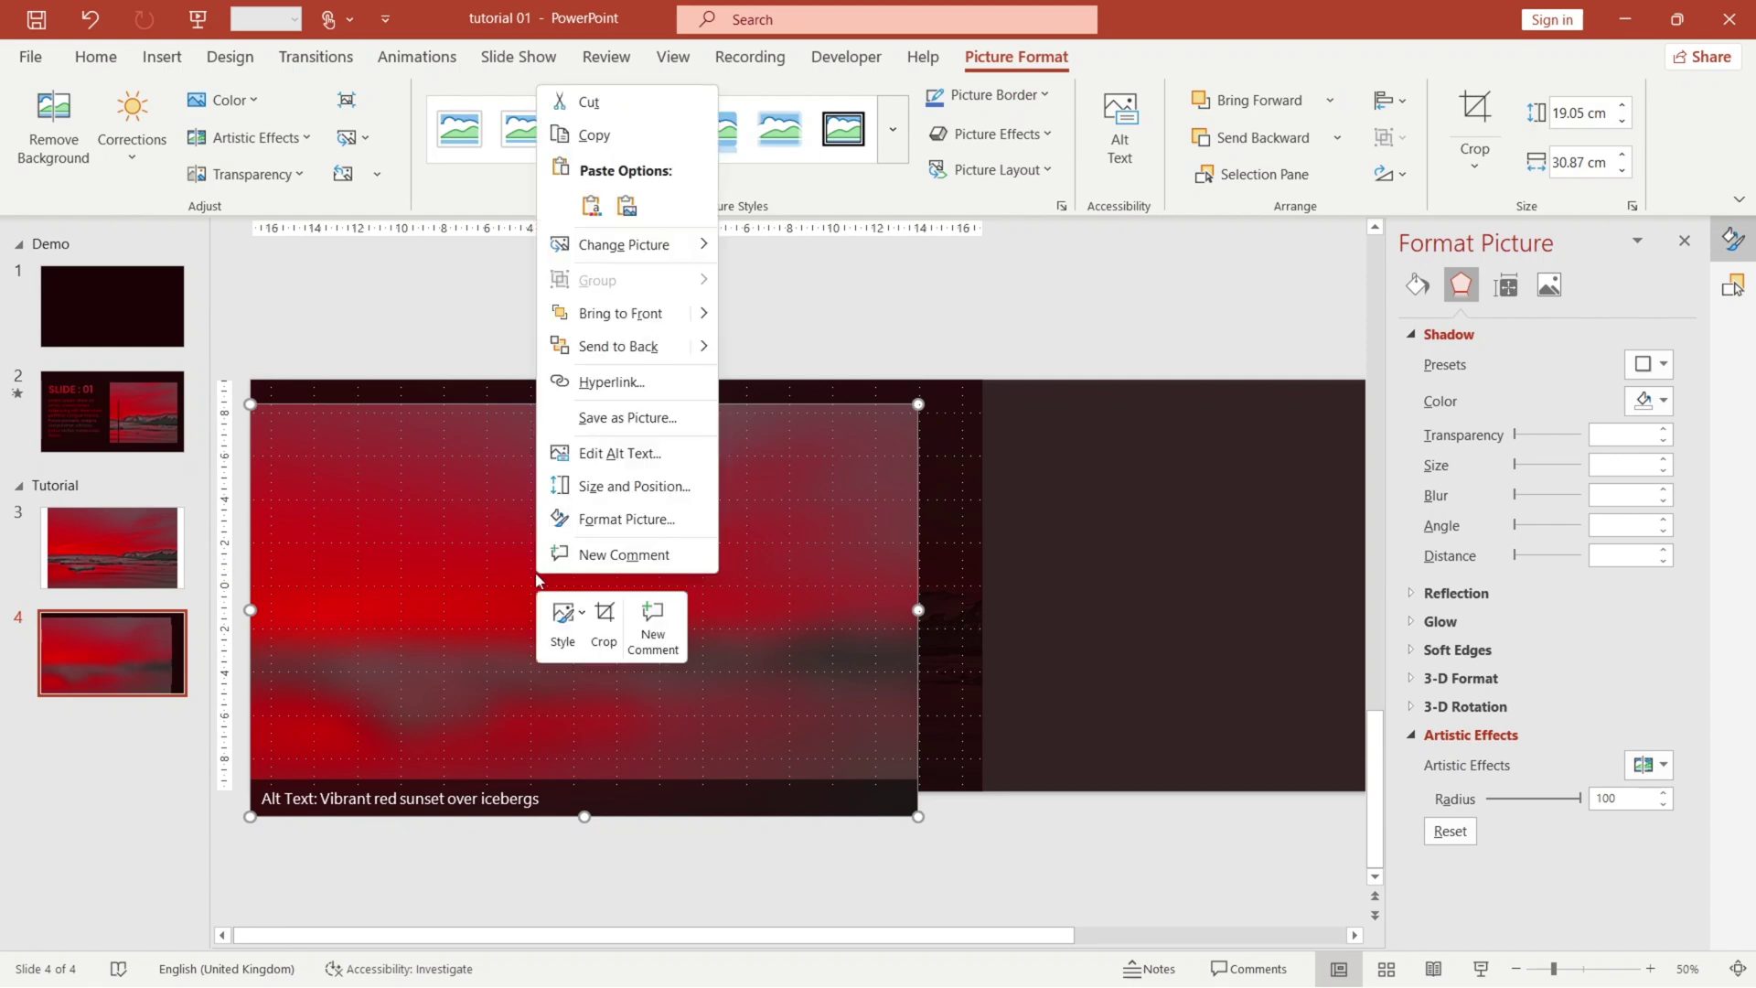
click(642, 350)
click(642, 358)
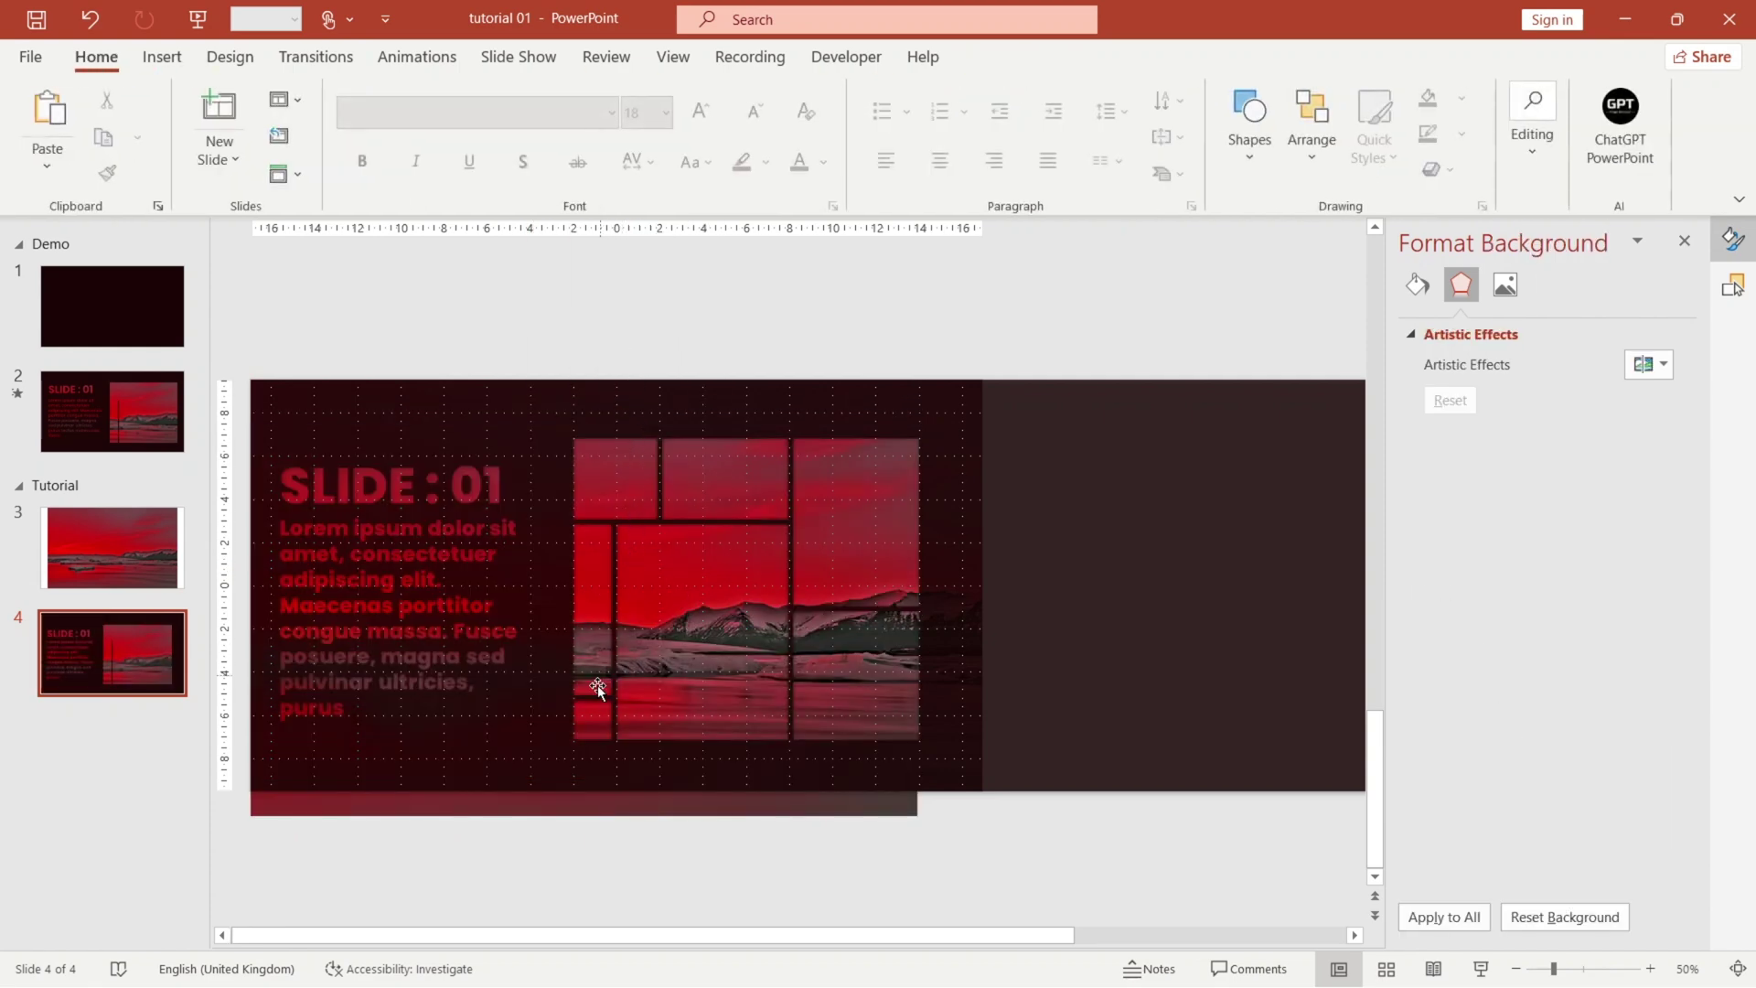
Step: Duplicate slide 4 and go back to the original slide
click(150, 670)
key(ctrl+d)
click(117, 647)
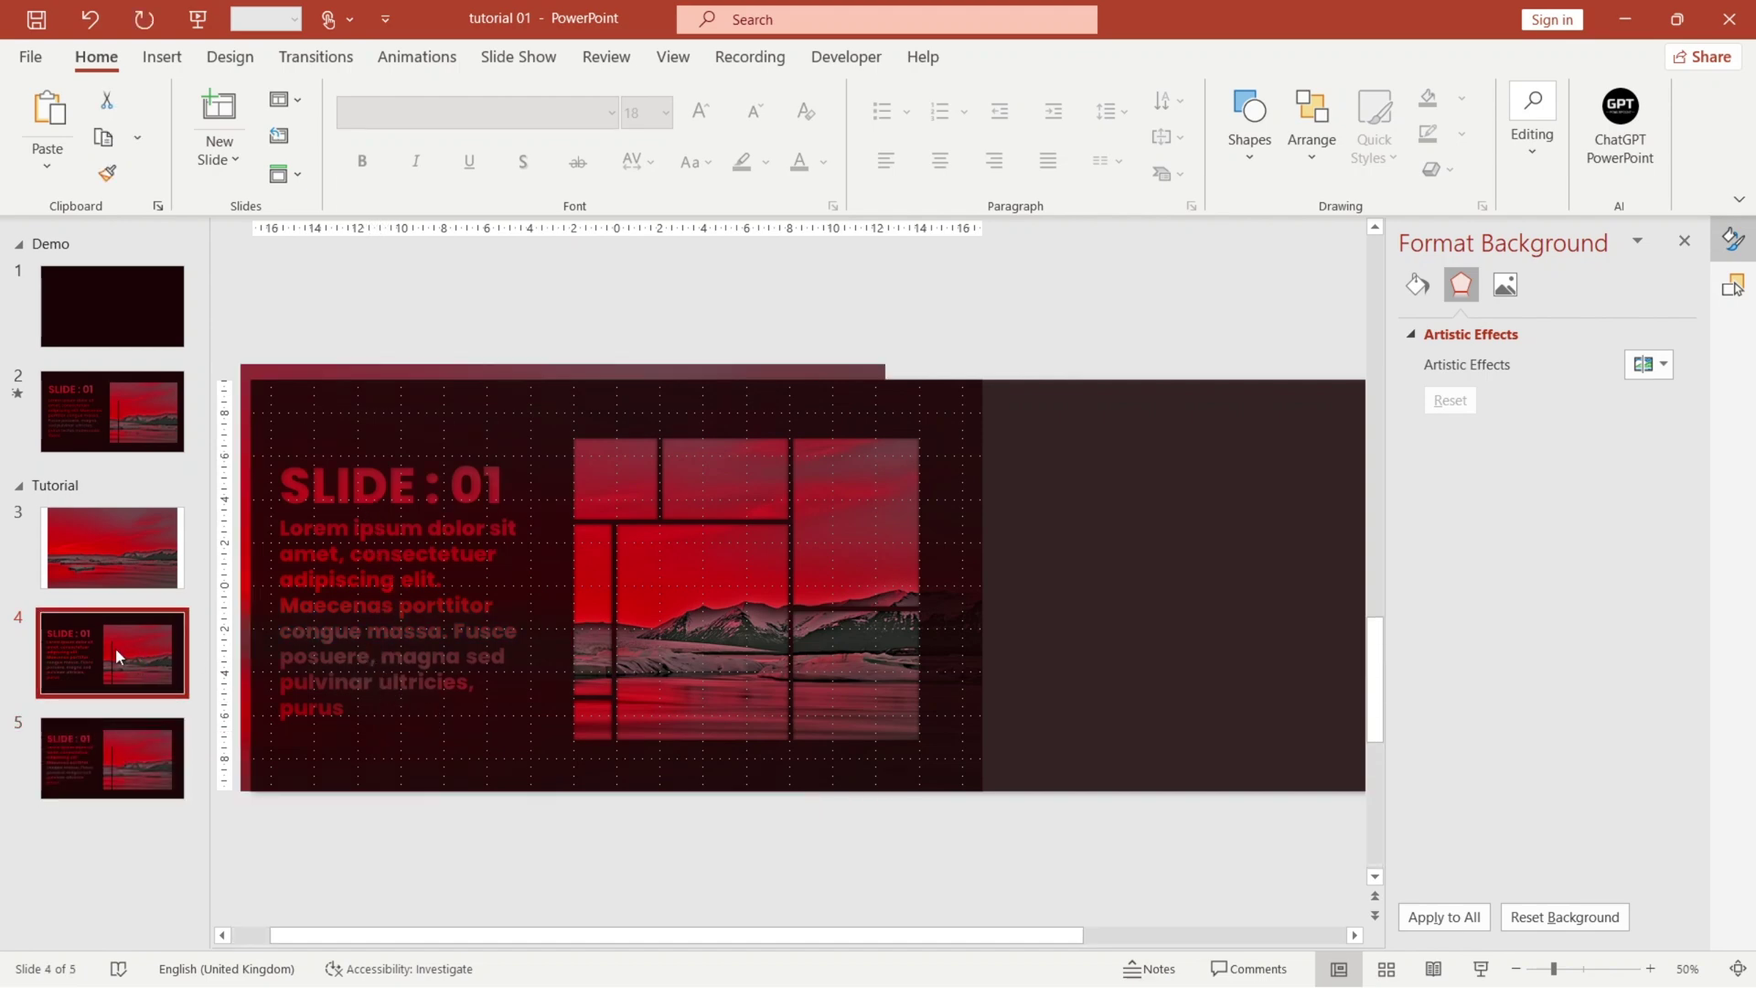
Step: Shift the cut-out panel on slide 4 left until its text is off the slide and its plain half covers the slide
click(573, 393)
scroll(574, 394, down, 3)
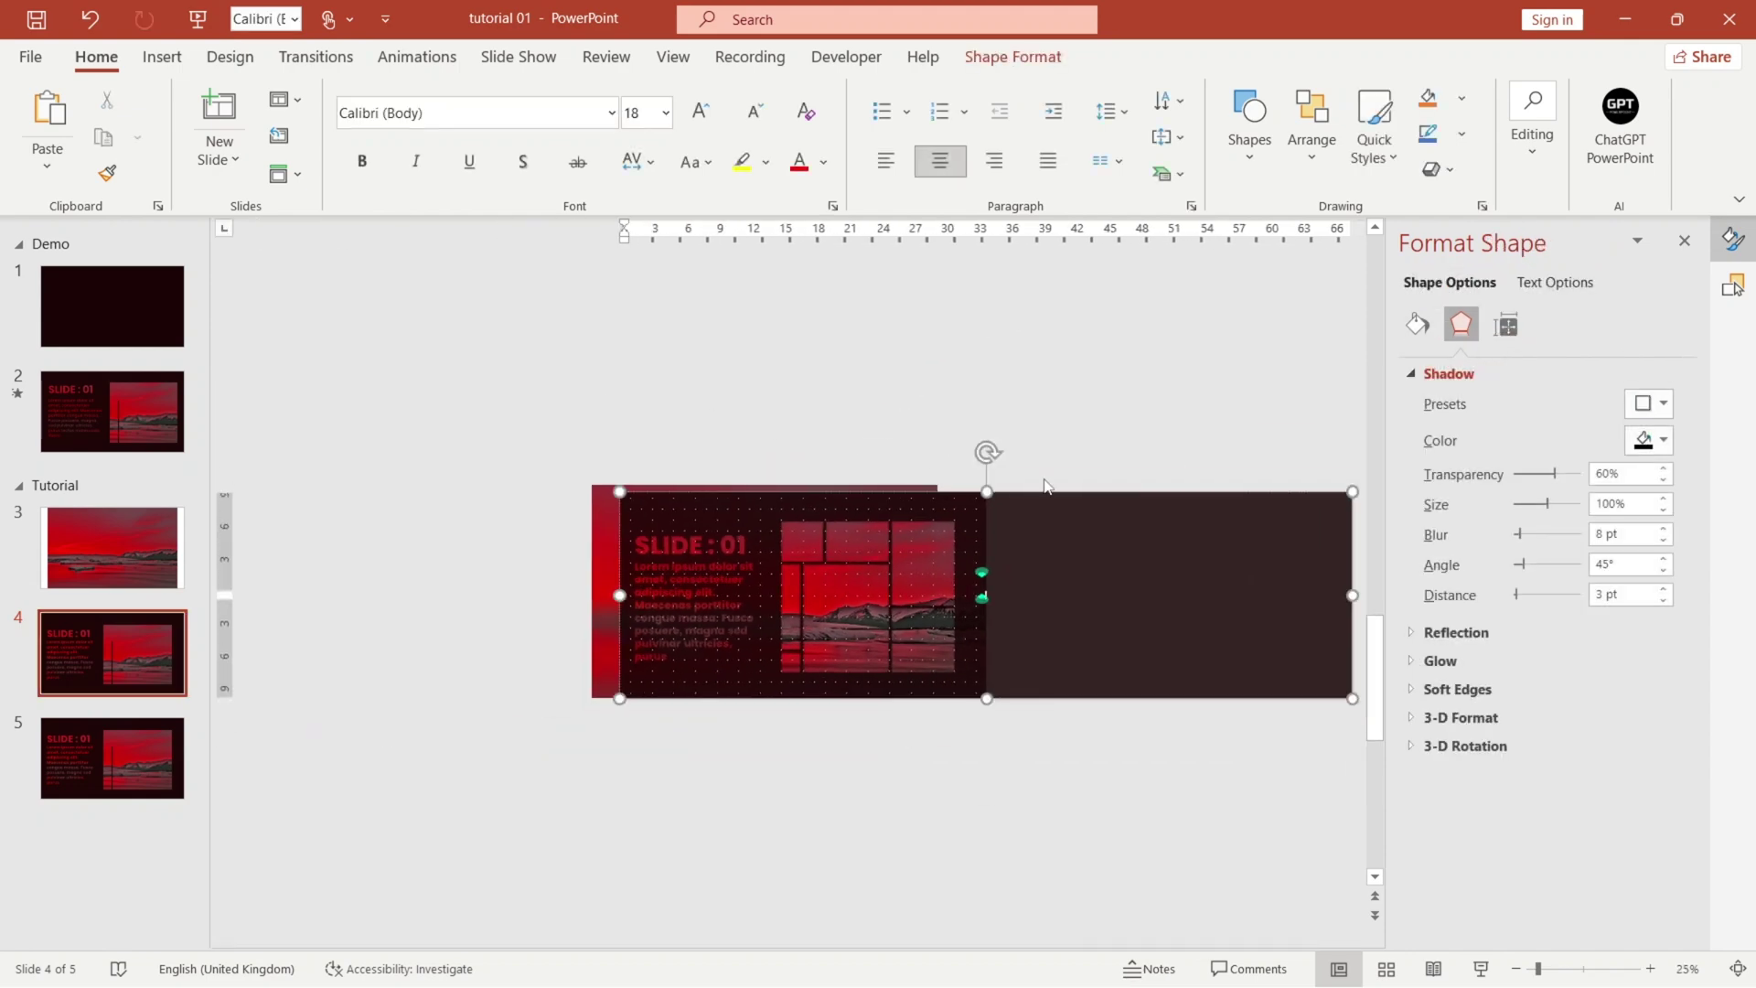
key(Left)
key(Left)
key(Left)
key(Left)
key(Left)
key(Left)
key(Left)
key(Left)
key(Left)
key(Left)
key(Left)
key(Left)
key(Left)
key(Left)
key(Left)
key(Left)
key(Left)
key(Left)
key(Left)
key(Left)
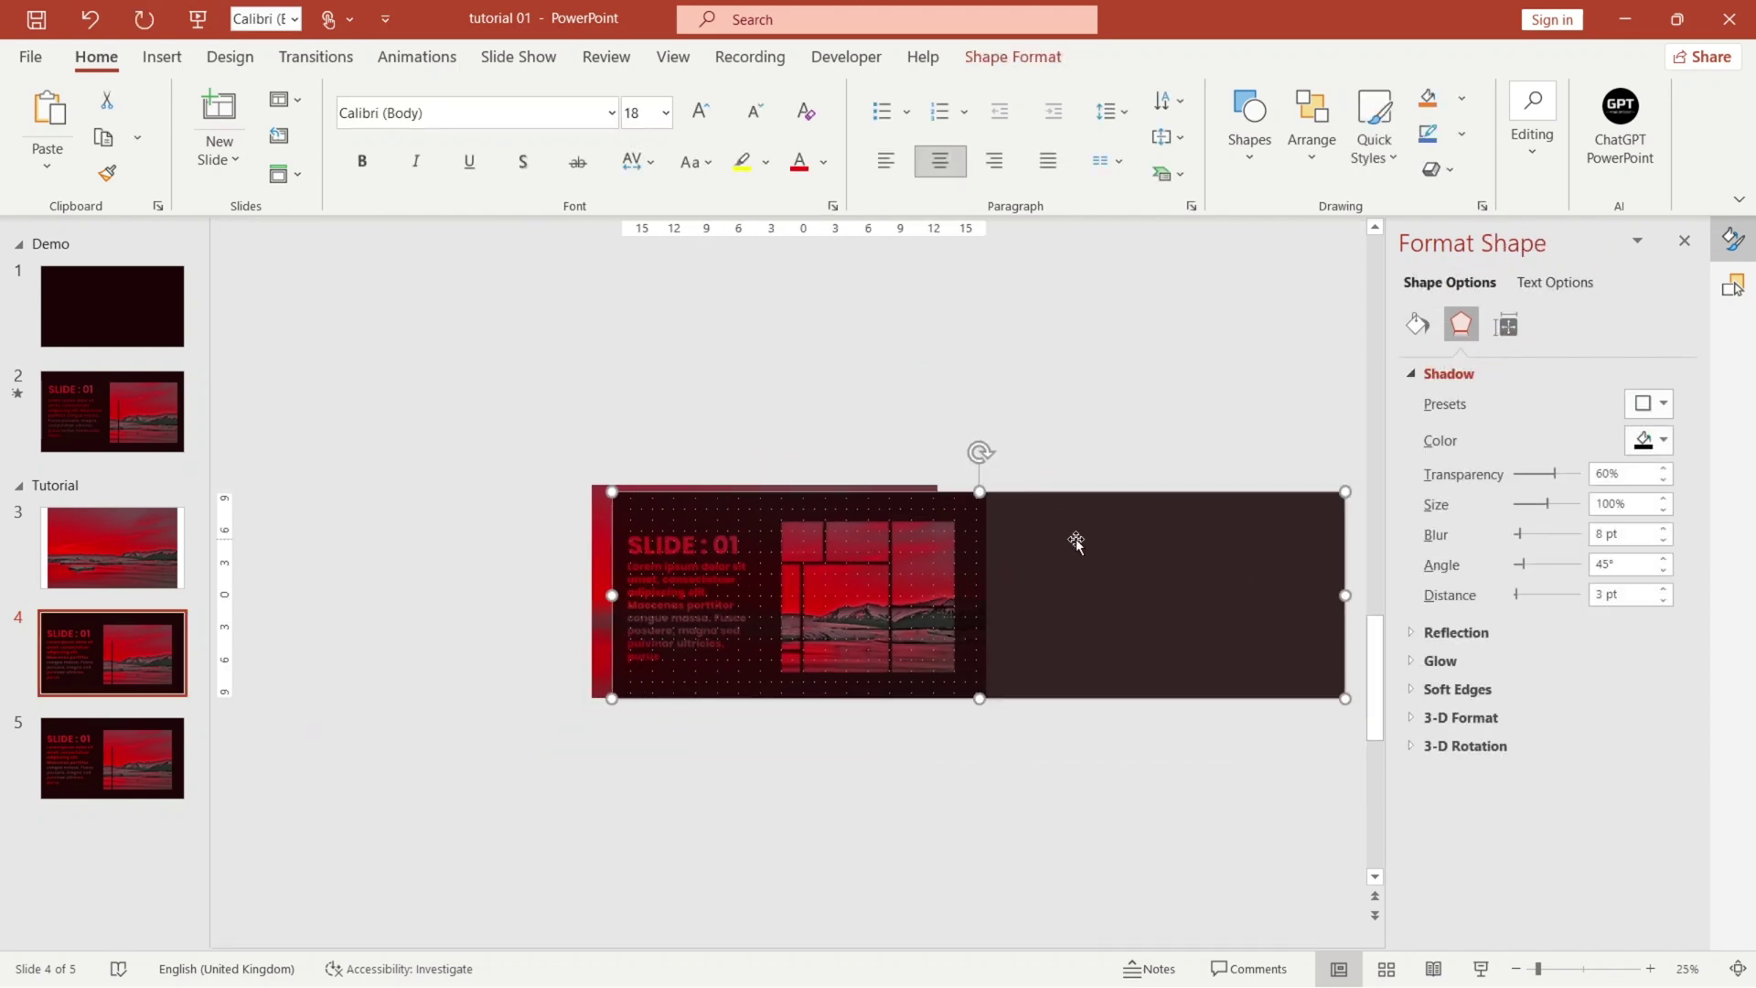
key(Left)
key(Left)
key(Left)
key(Left)
key(Left)
key(Left)
key(Left)
key(Left)
key(Left)
key(Left)
key(Left)
key(Left)
click(1076, 541)
scroll(1056, 530, up, 5)
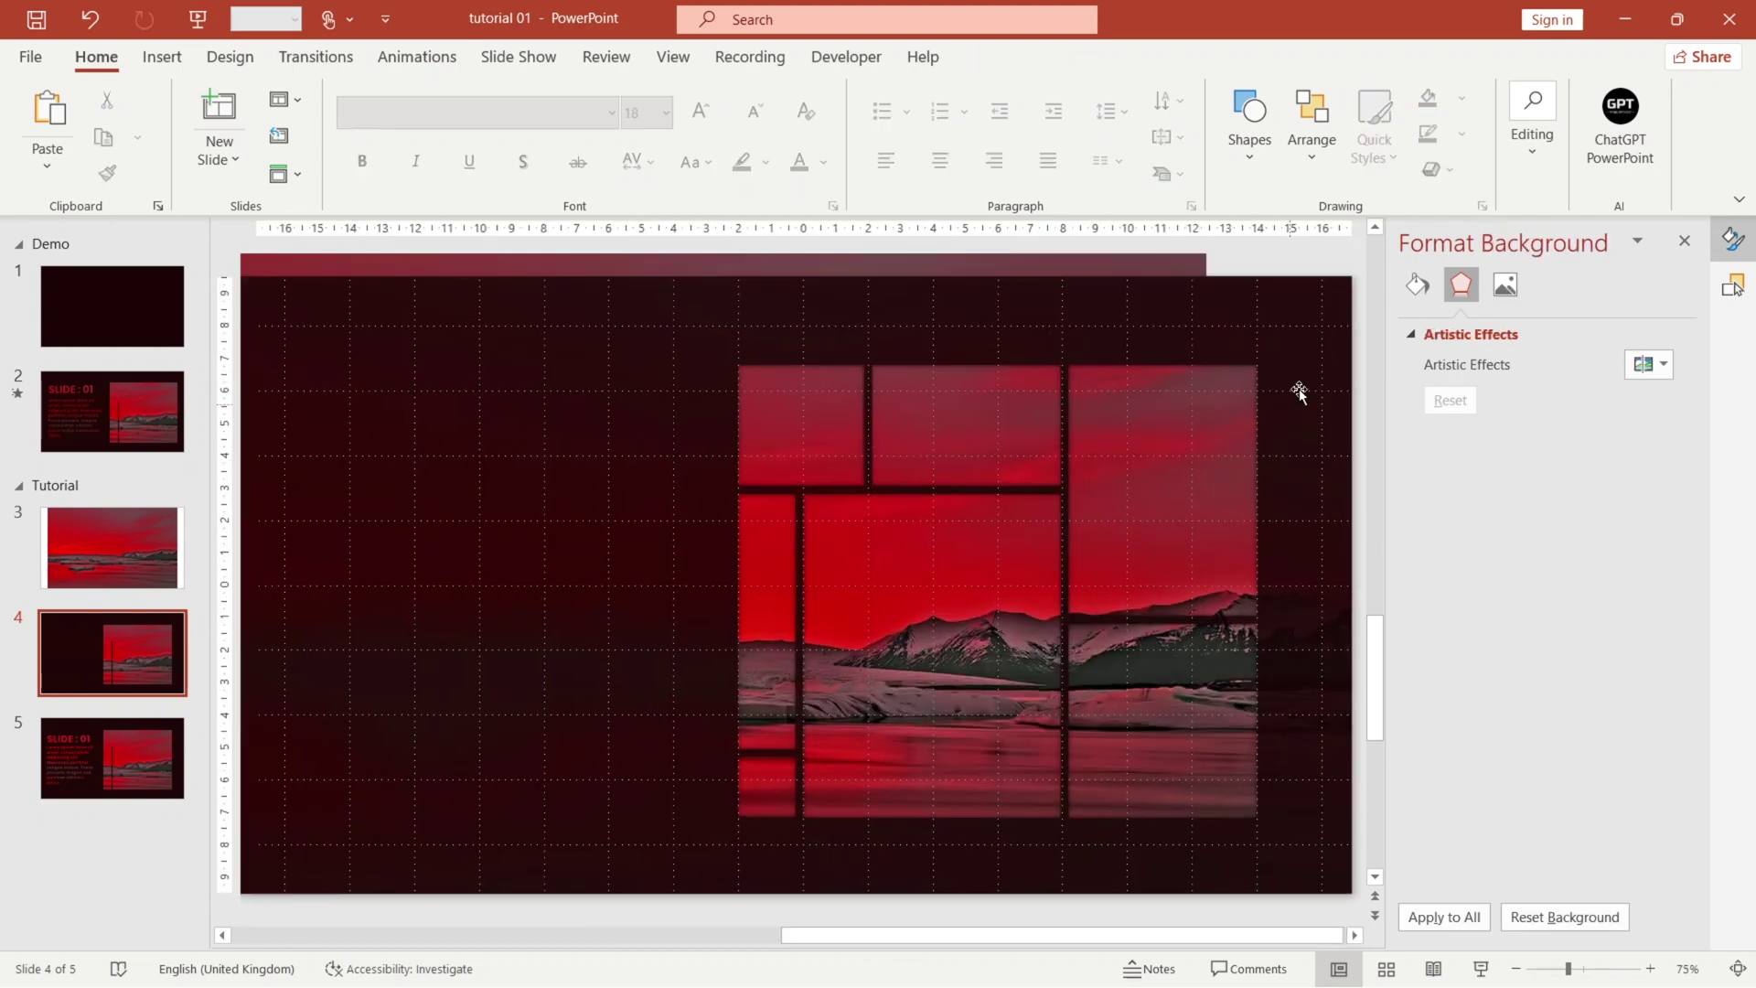
Step: Remove the shadow from slide 4's dark panel and set its fill transparency to 0%
double_click(1298, 392)
click(1644, 405)
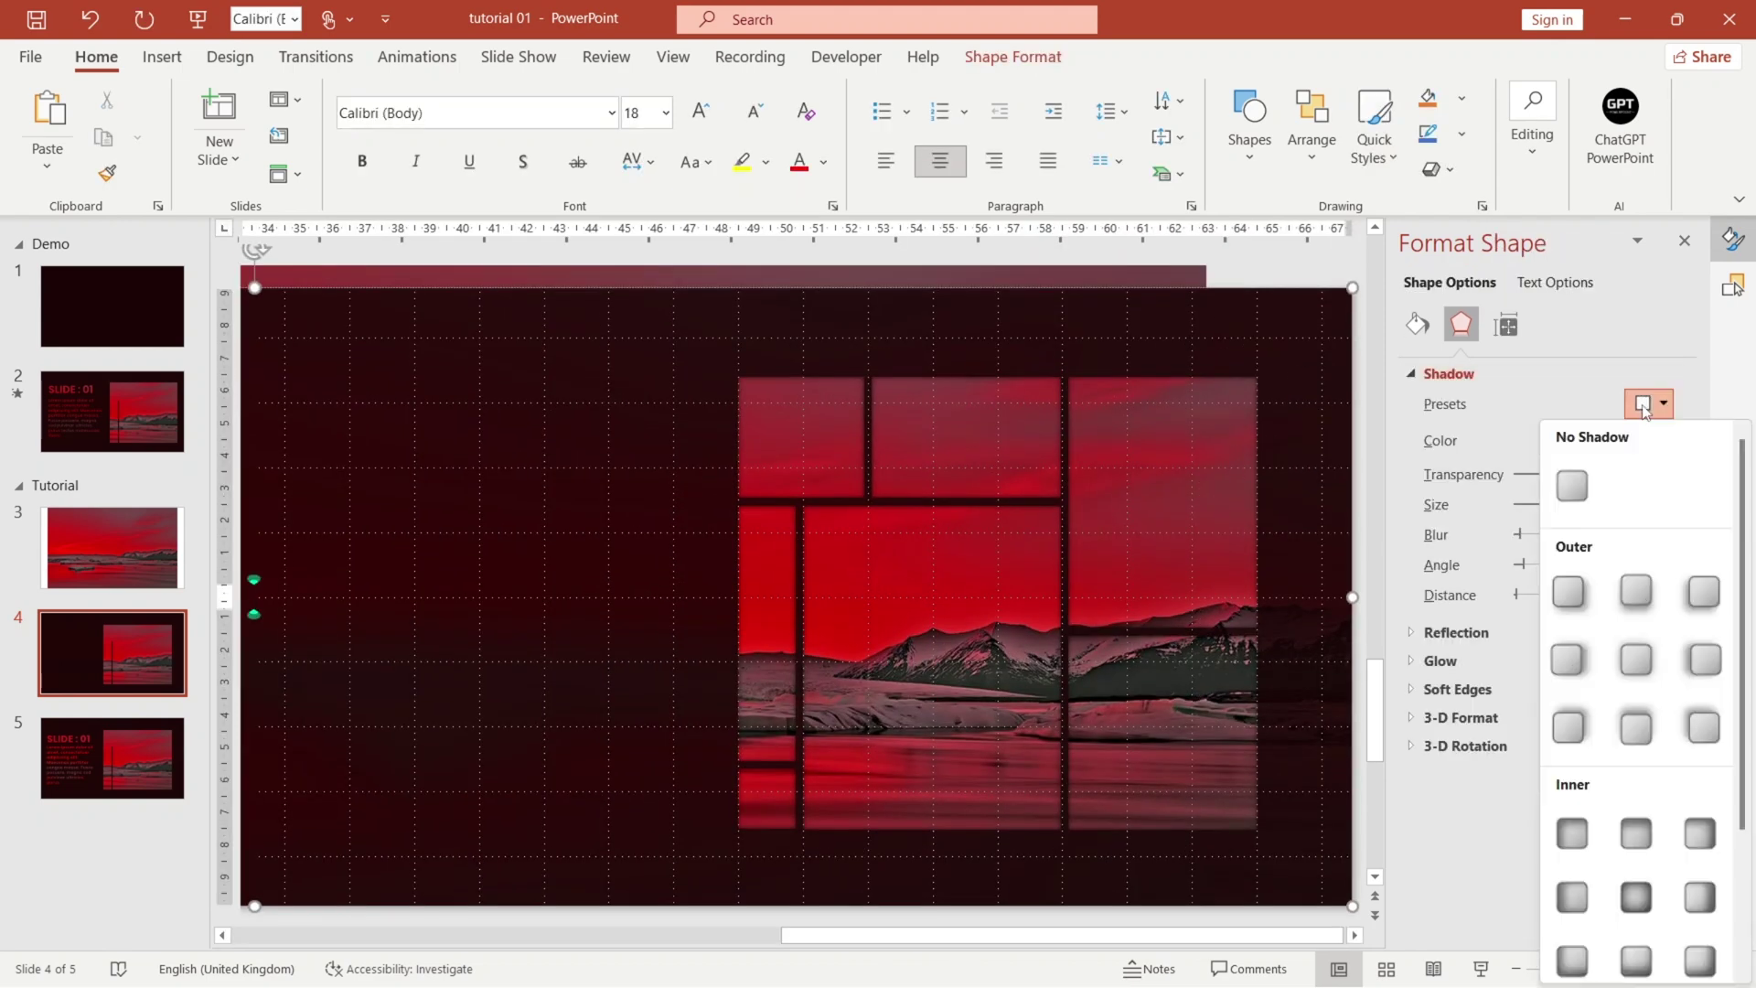
click(1573, 493)
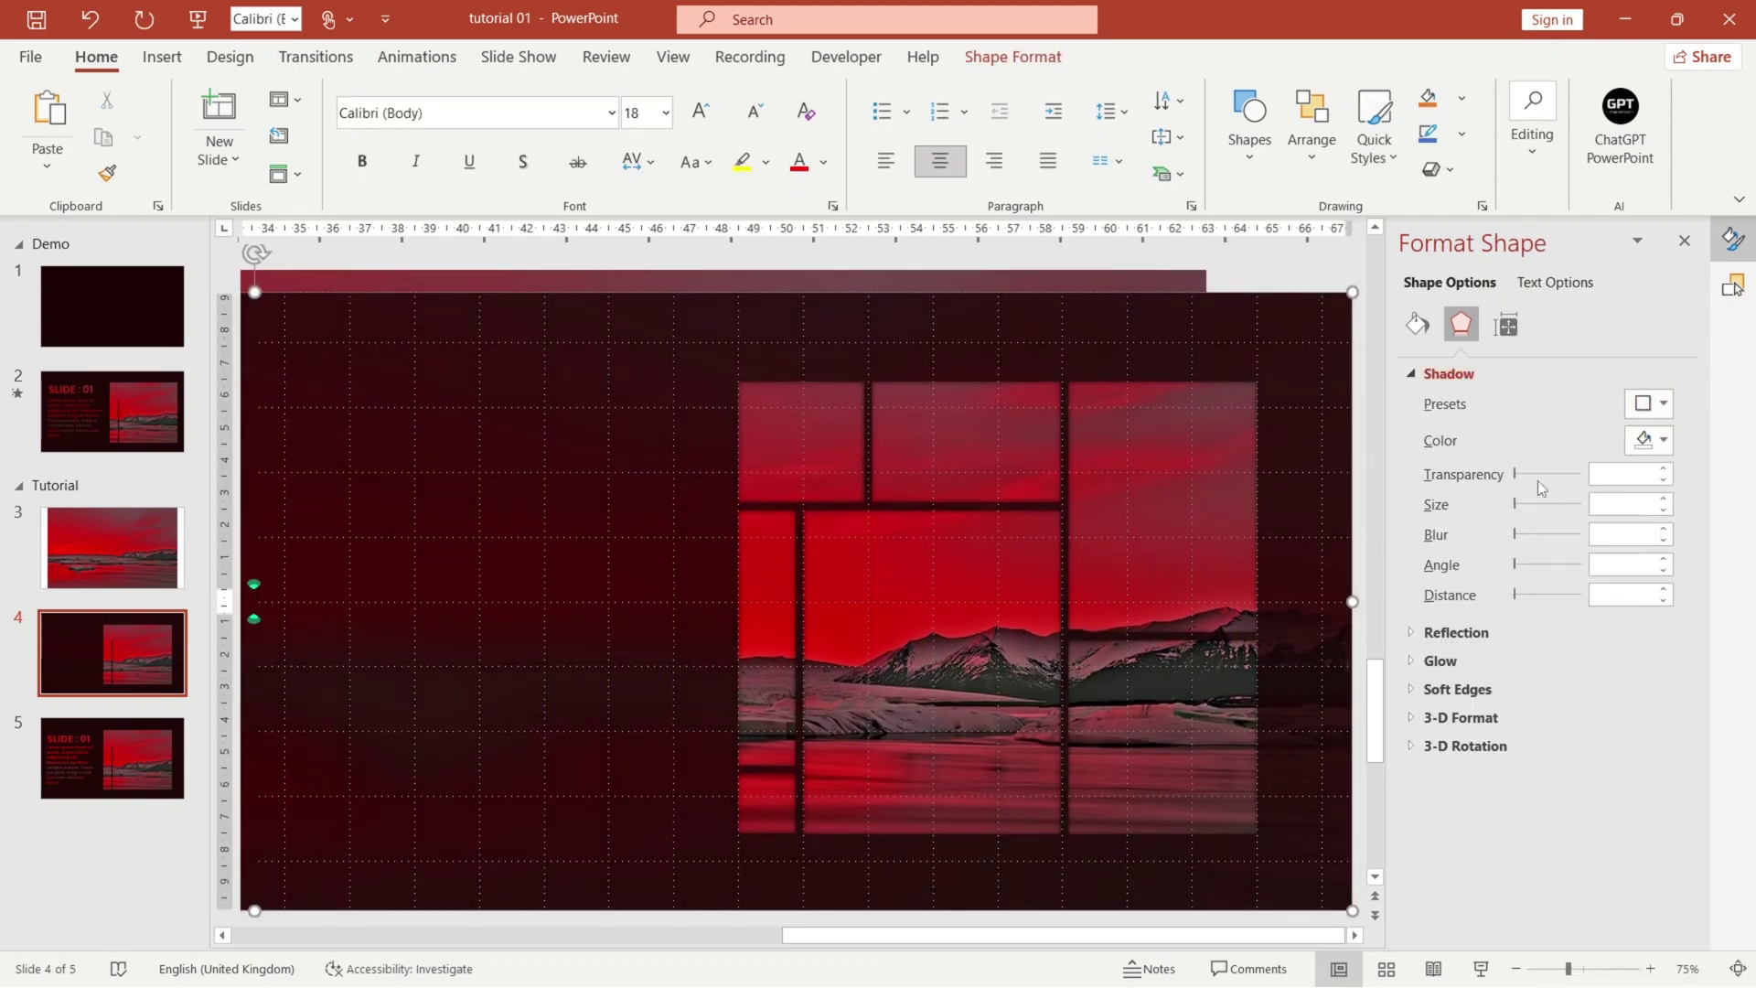
click(1418, 324)
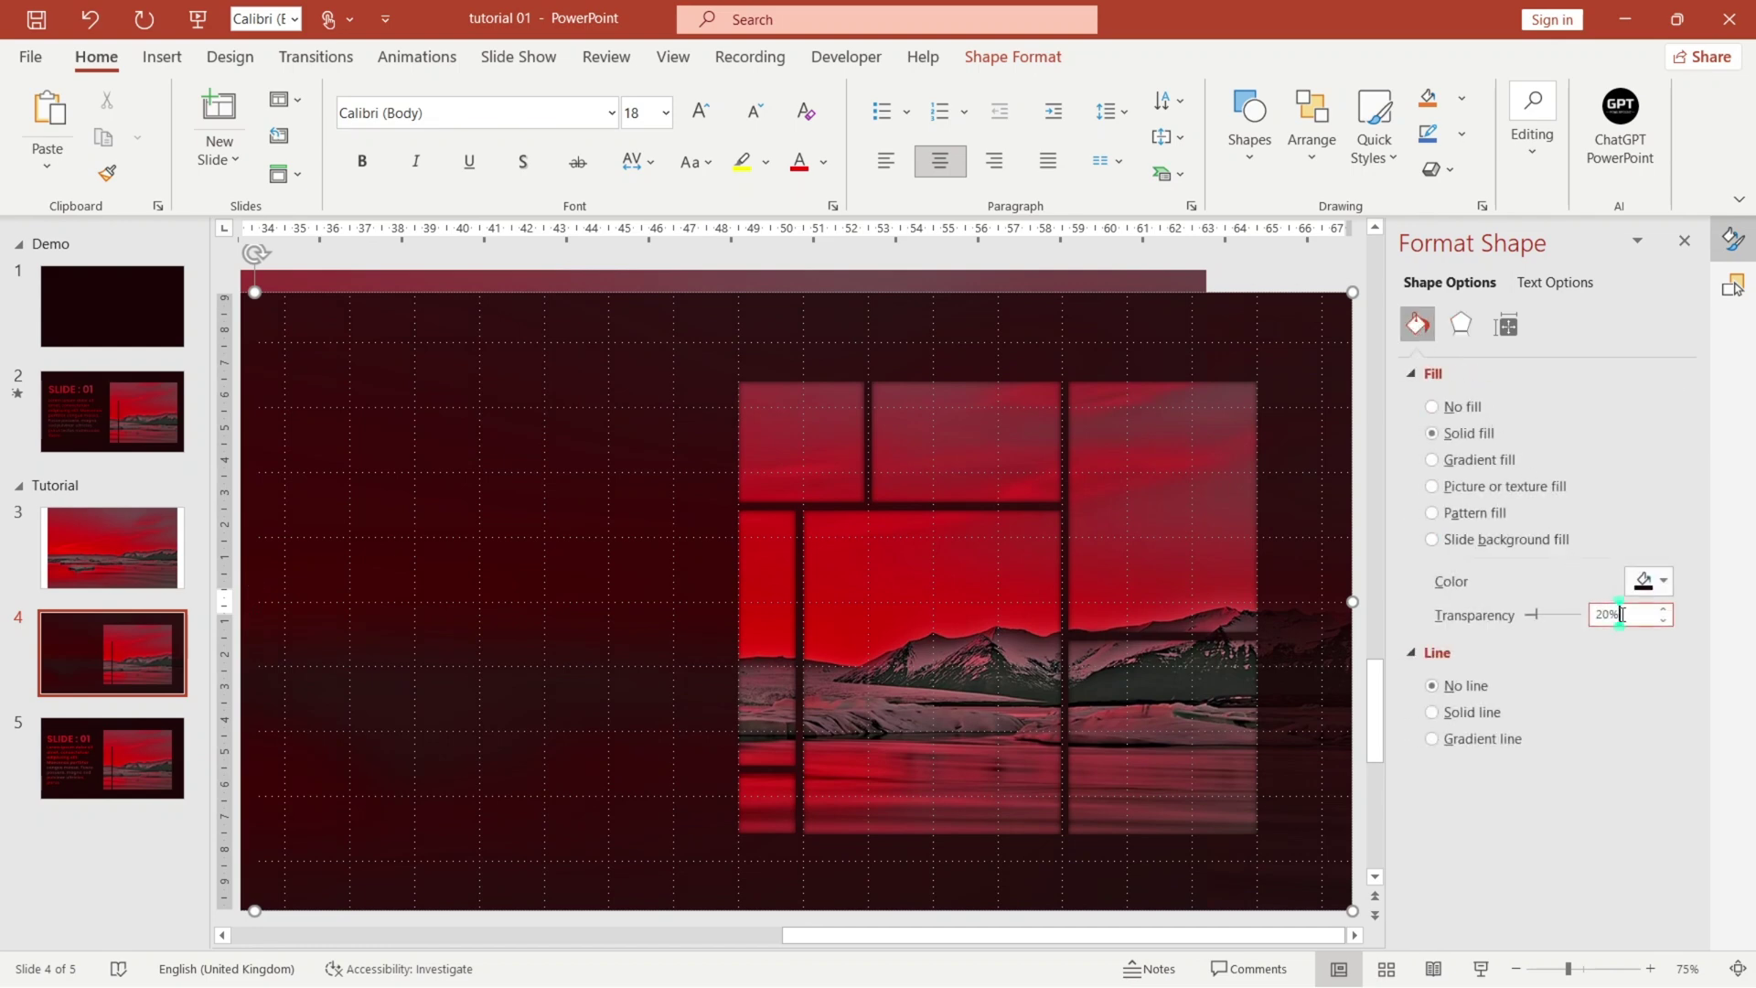
text(0)
key(Return)
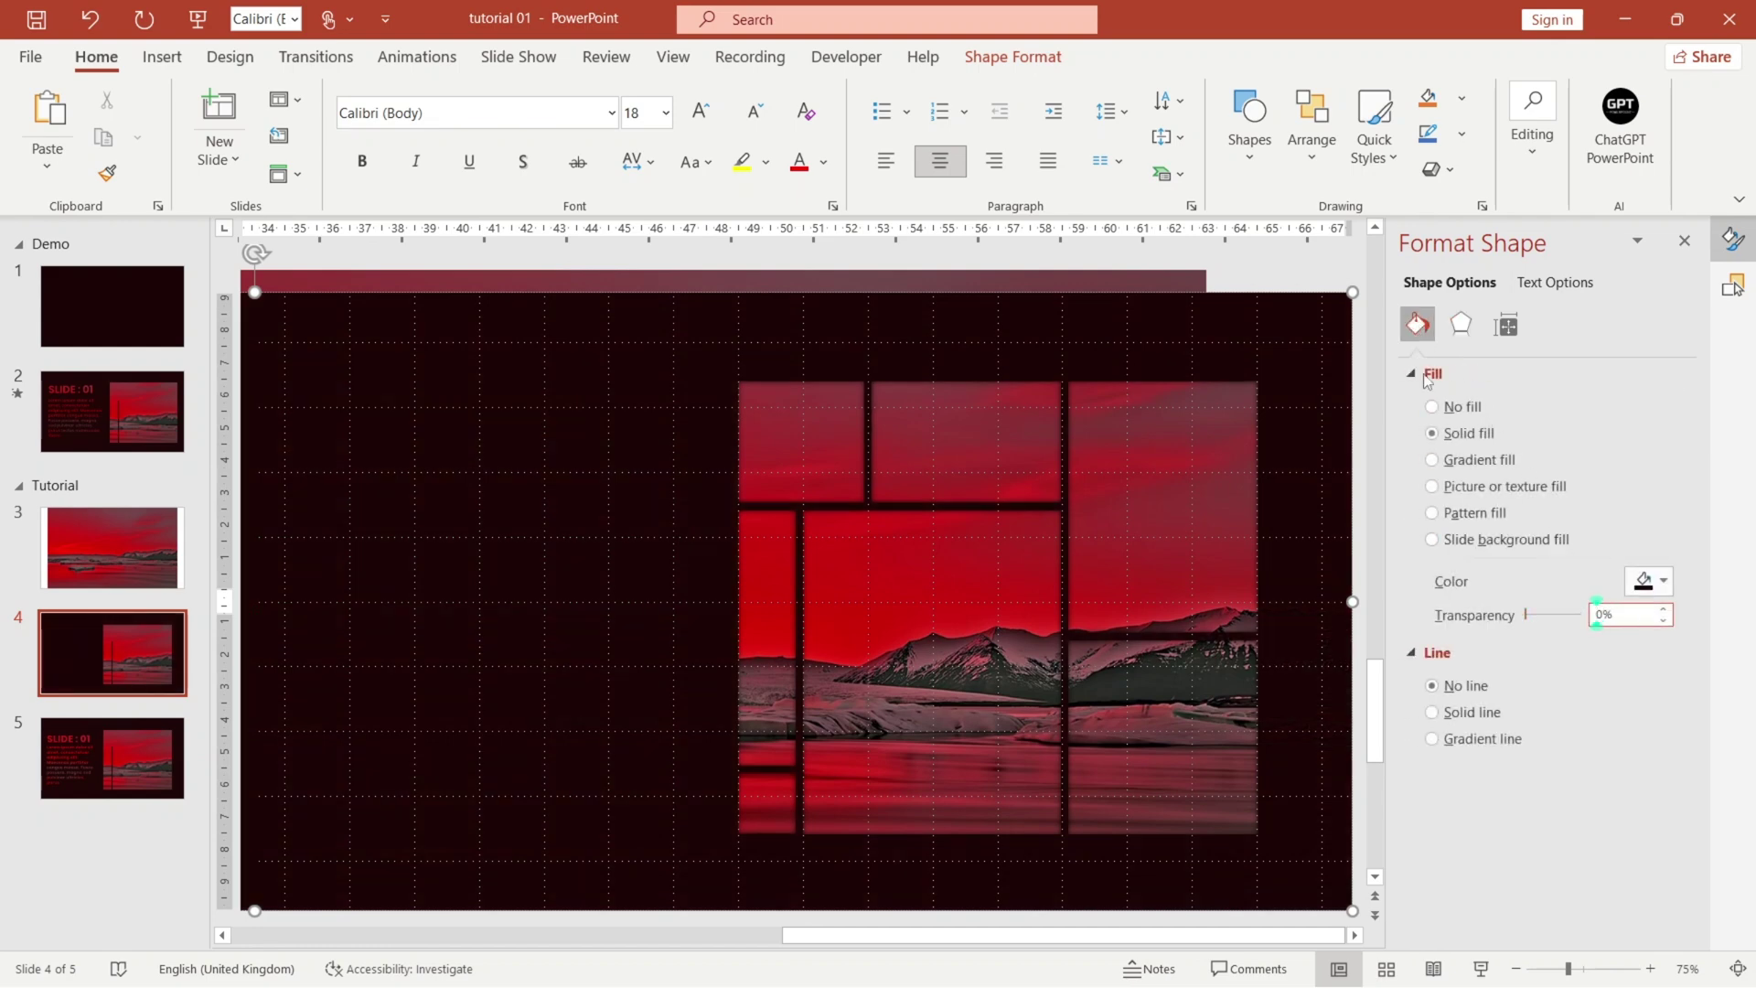
click(1308, 266)
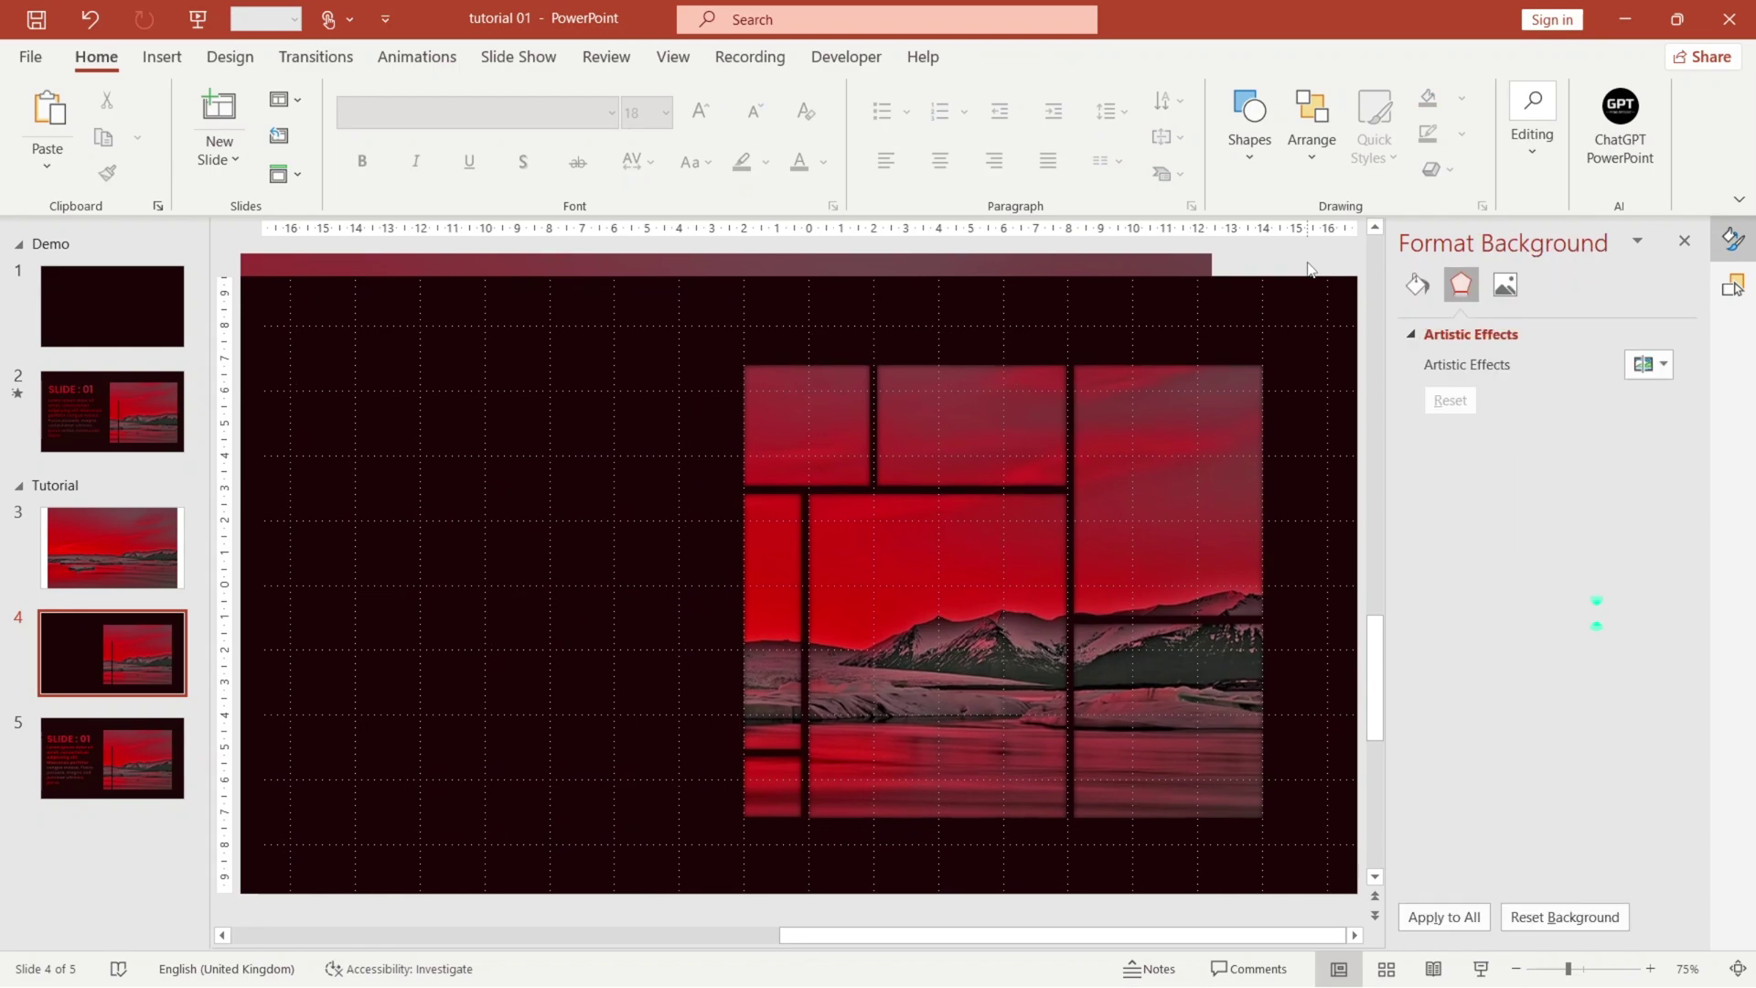
Step: Select all the mosaic tiles on slide 4 and give them a solid fill matching the dark panel
ctrl+scroll(1308, 268, down, 5)
drag(1052, 433, 750, 779)
scroll(942, 599, up, 5)
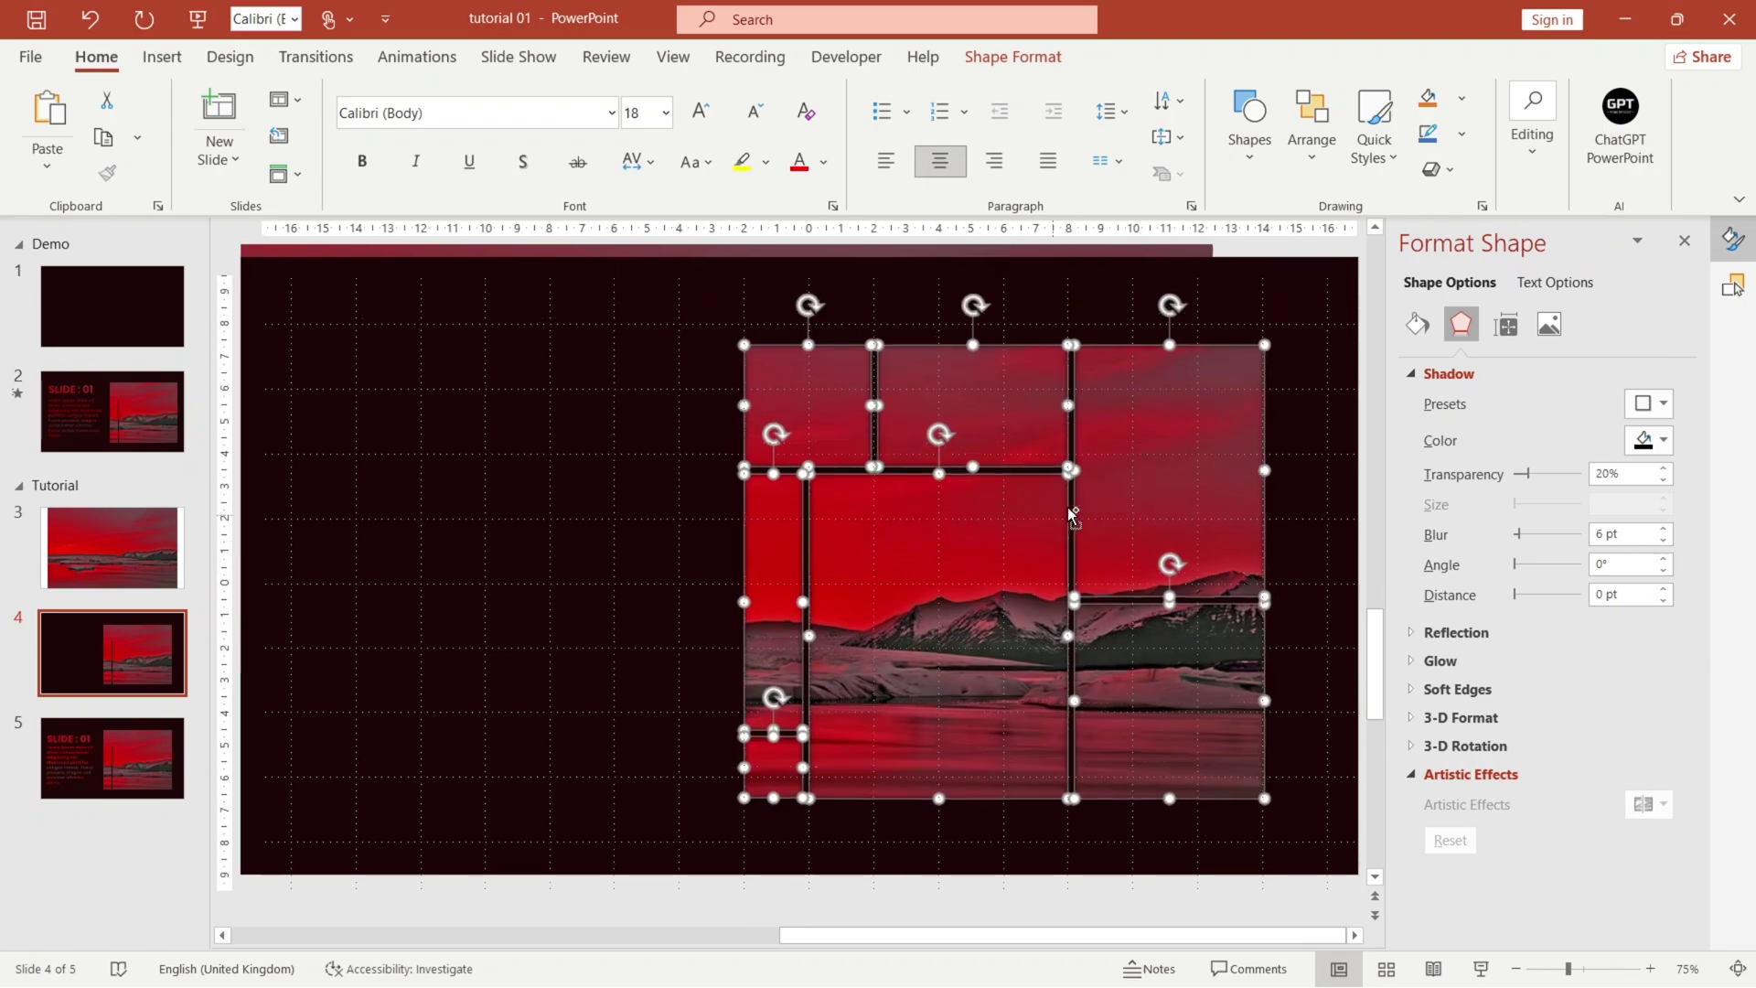
click(1418, 327)
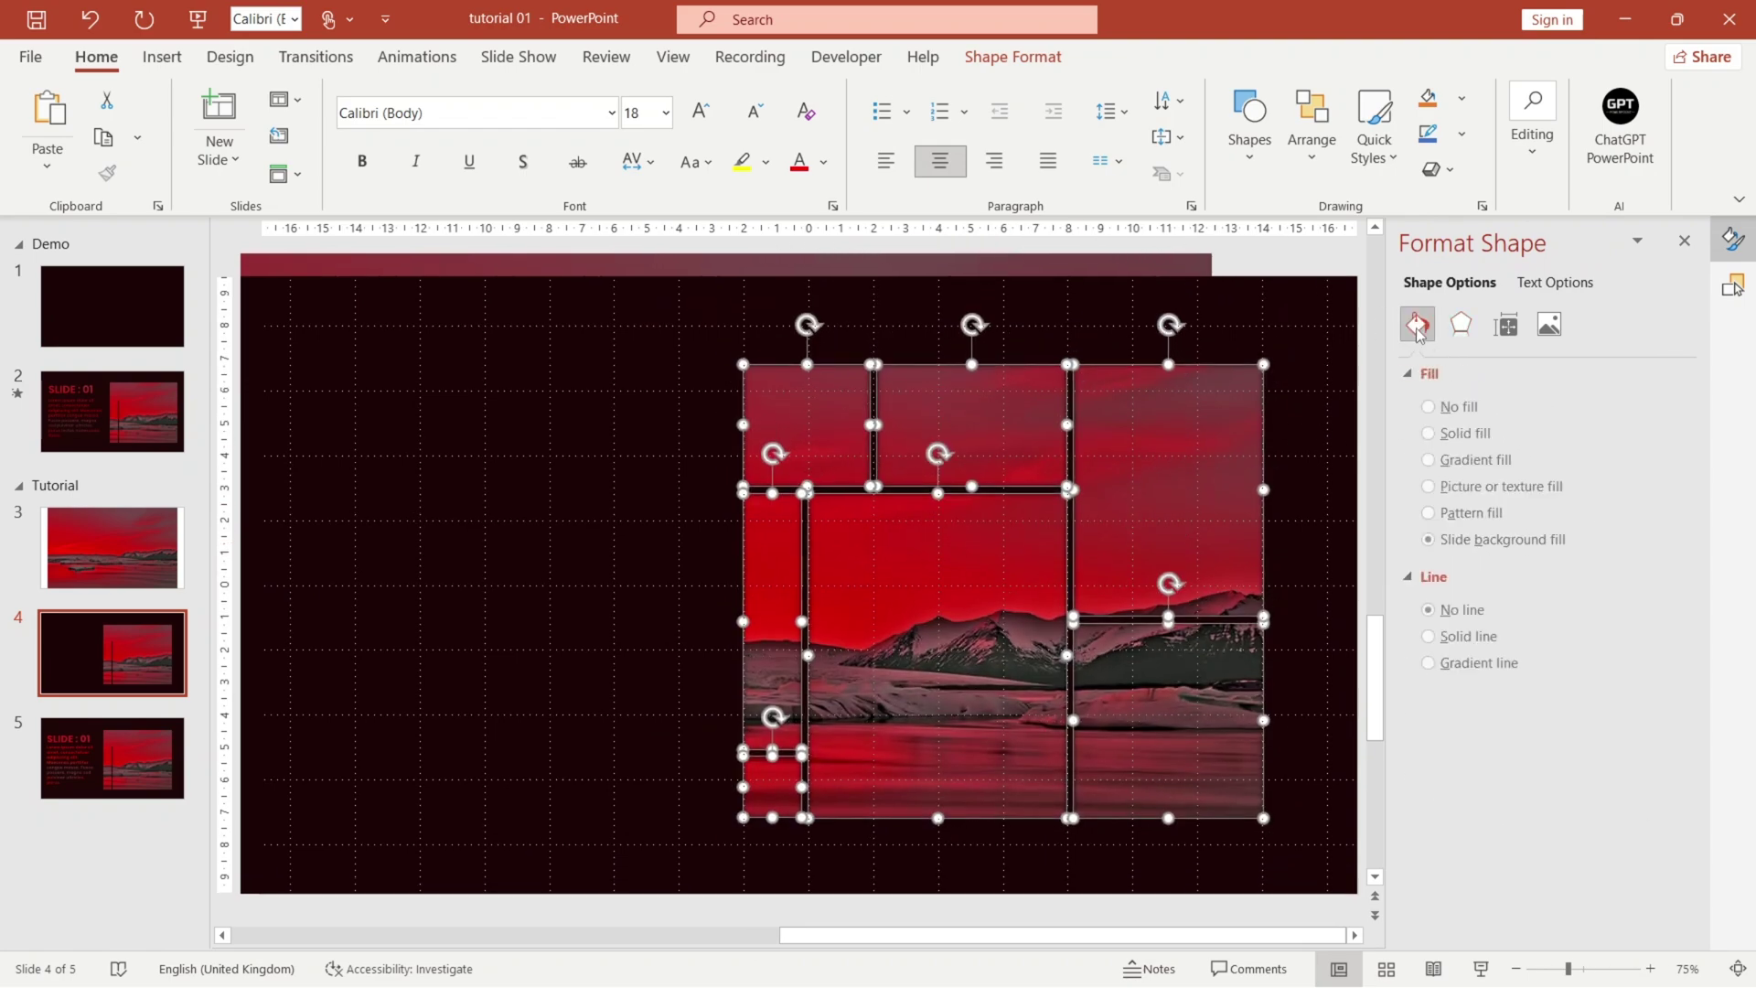
click(1457, 432)
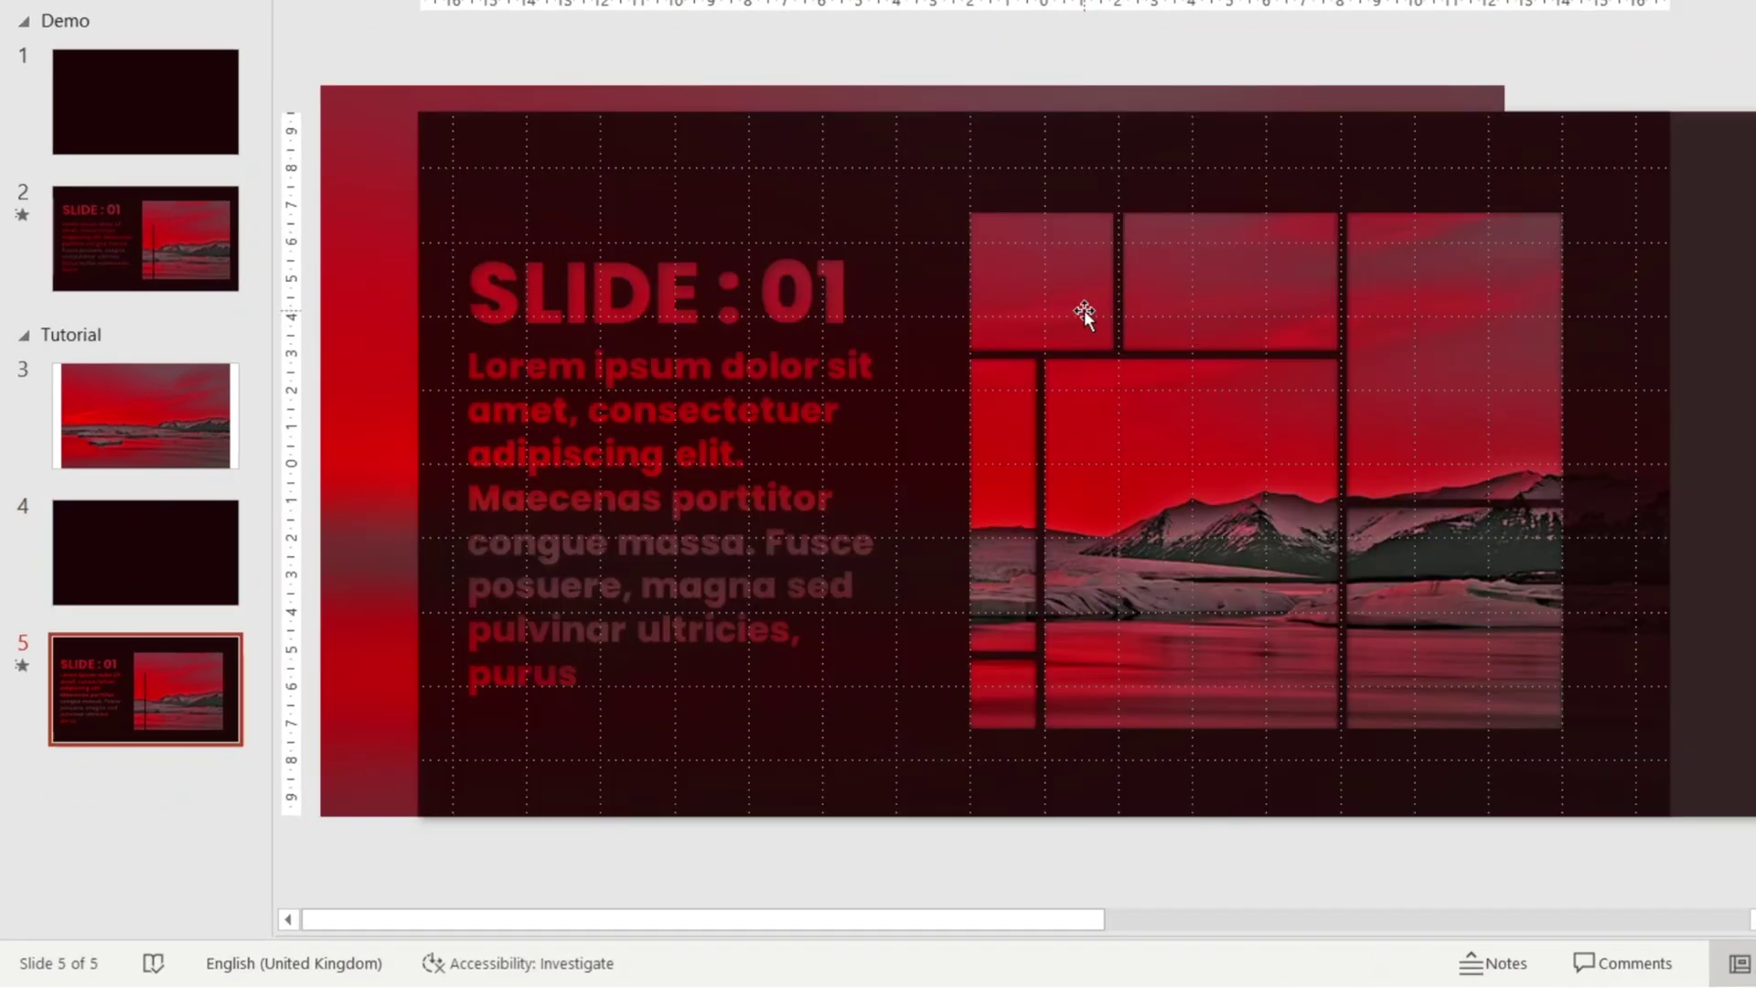
Step: Flip the small upper-left and lower-left mosaic tiles on slide 5 both horizontally and vertically
click(1083, 314)
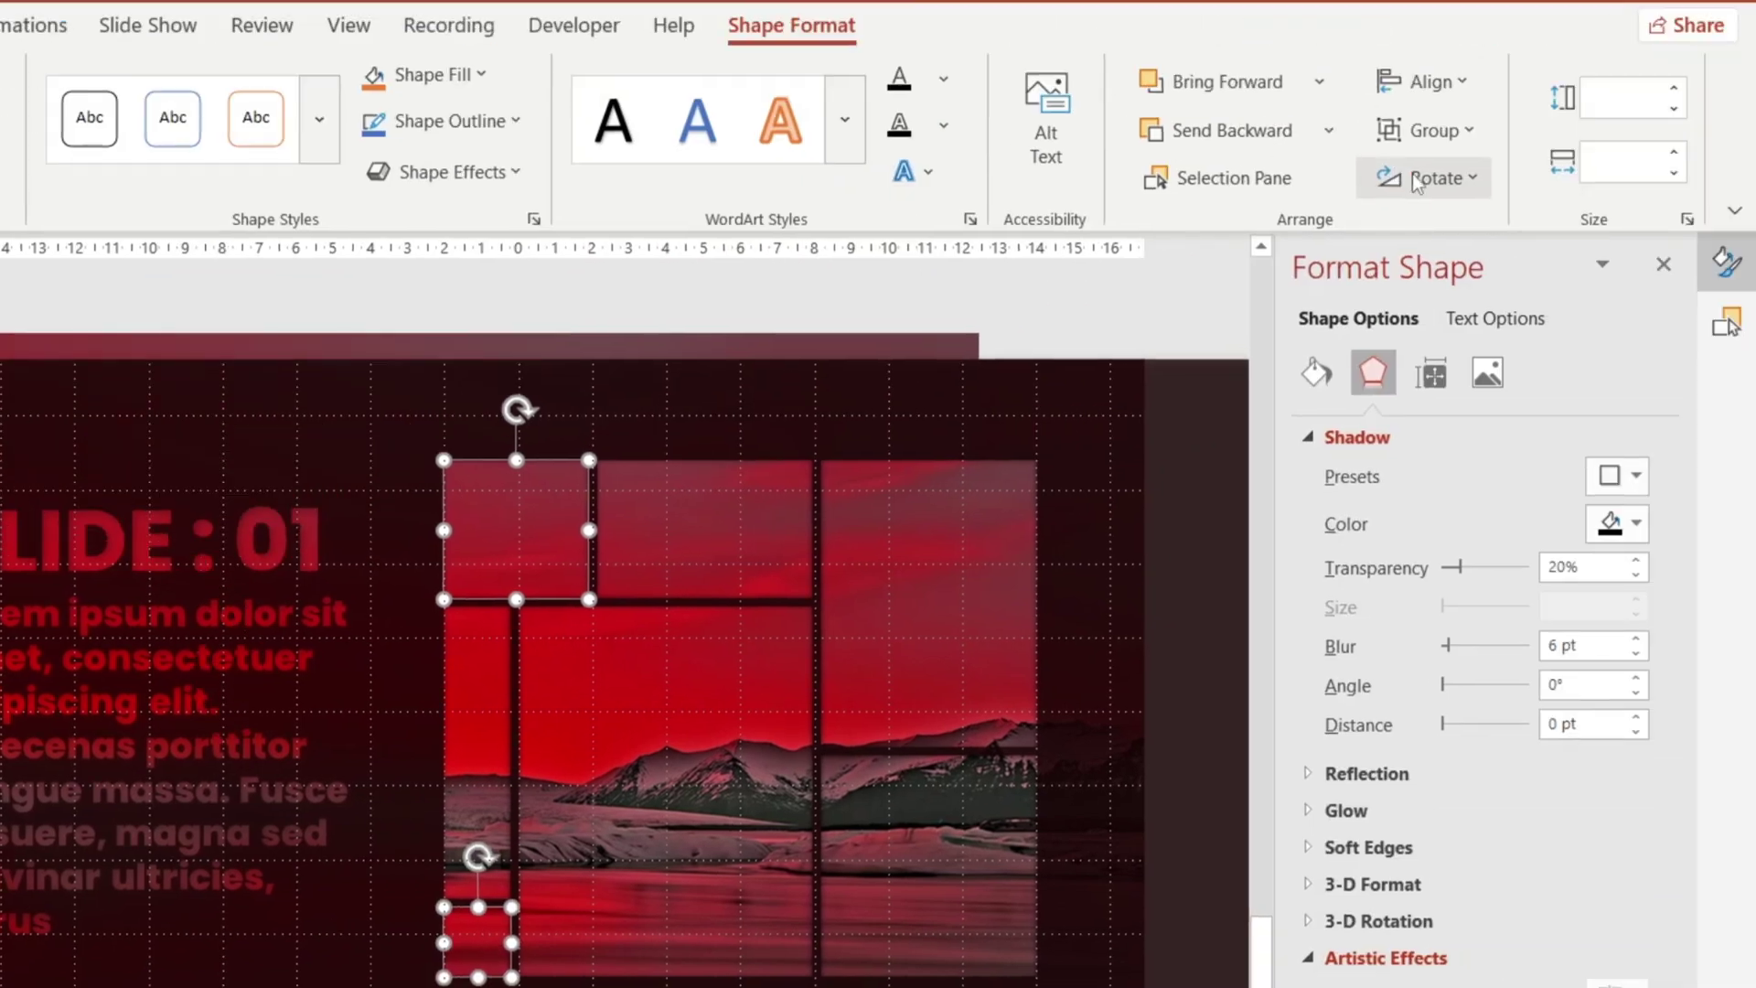
click(1435, 176)
click(1448, 338)
click(1438, 178)
click(1450, 302)
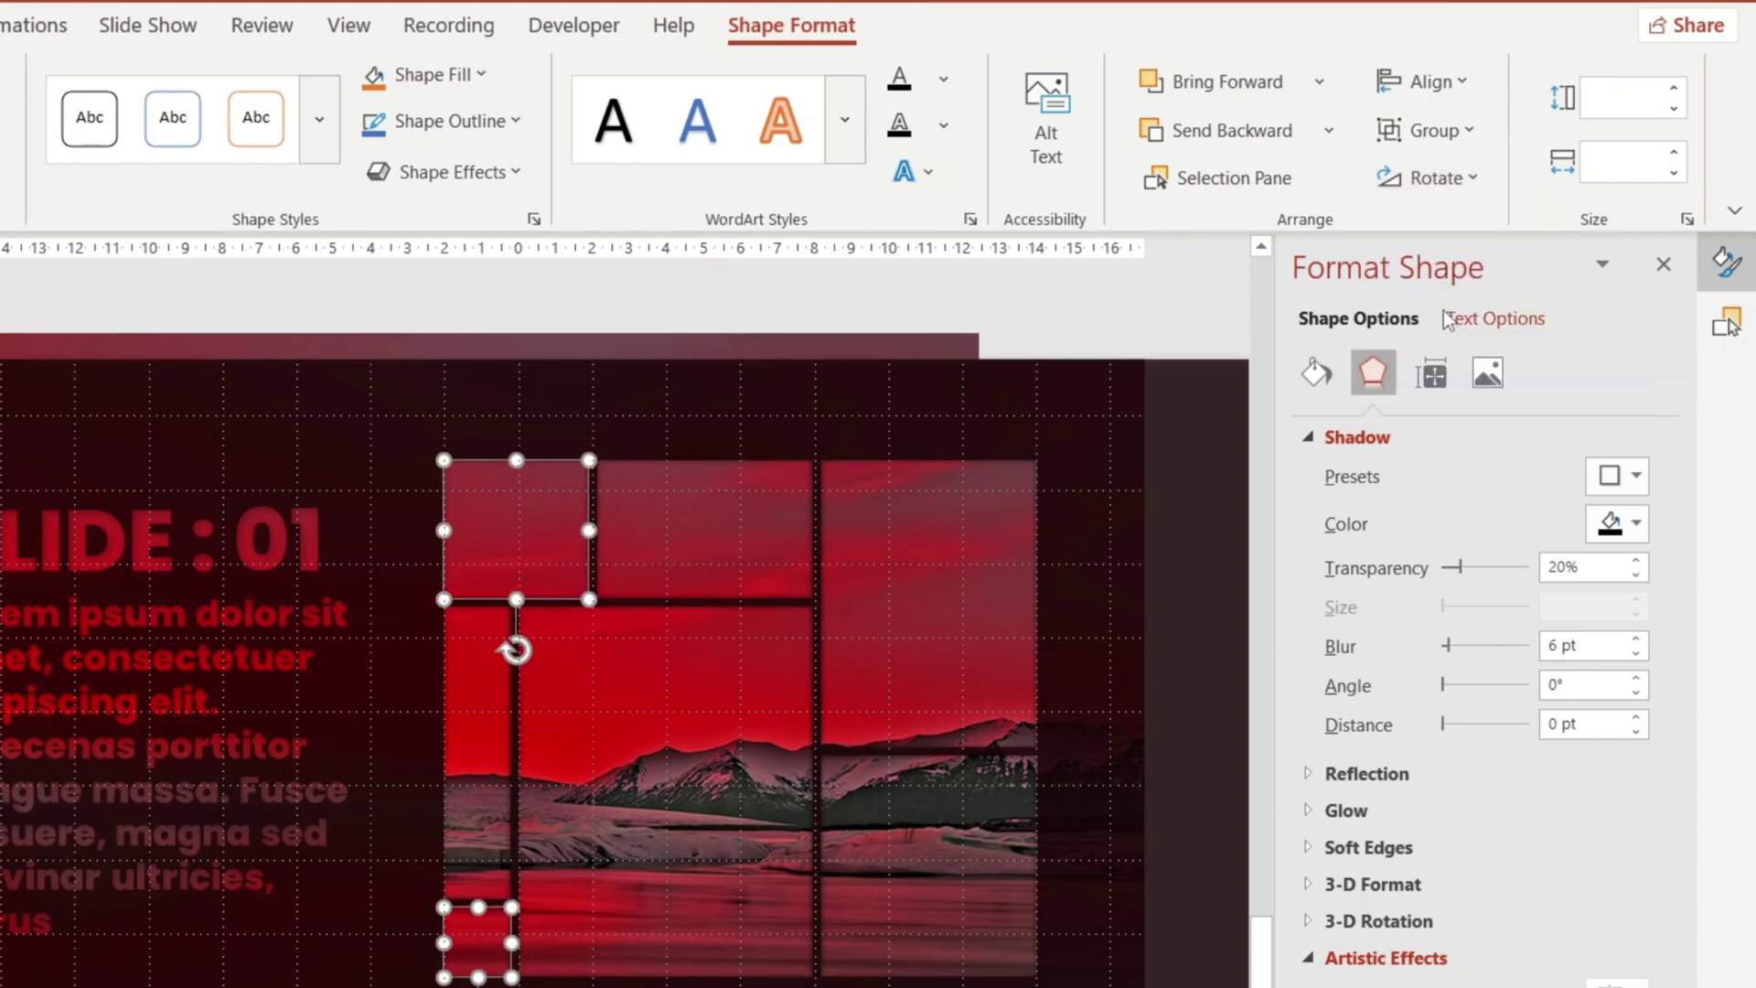
Step: Flip the upper-middle and lower-right mosaic tiles on slide 5 vertically
click(788, 515)
ctrl+click(865, 893)
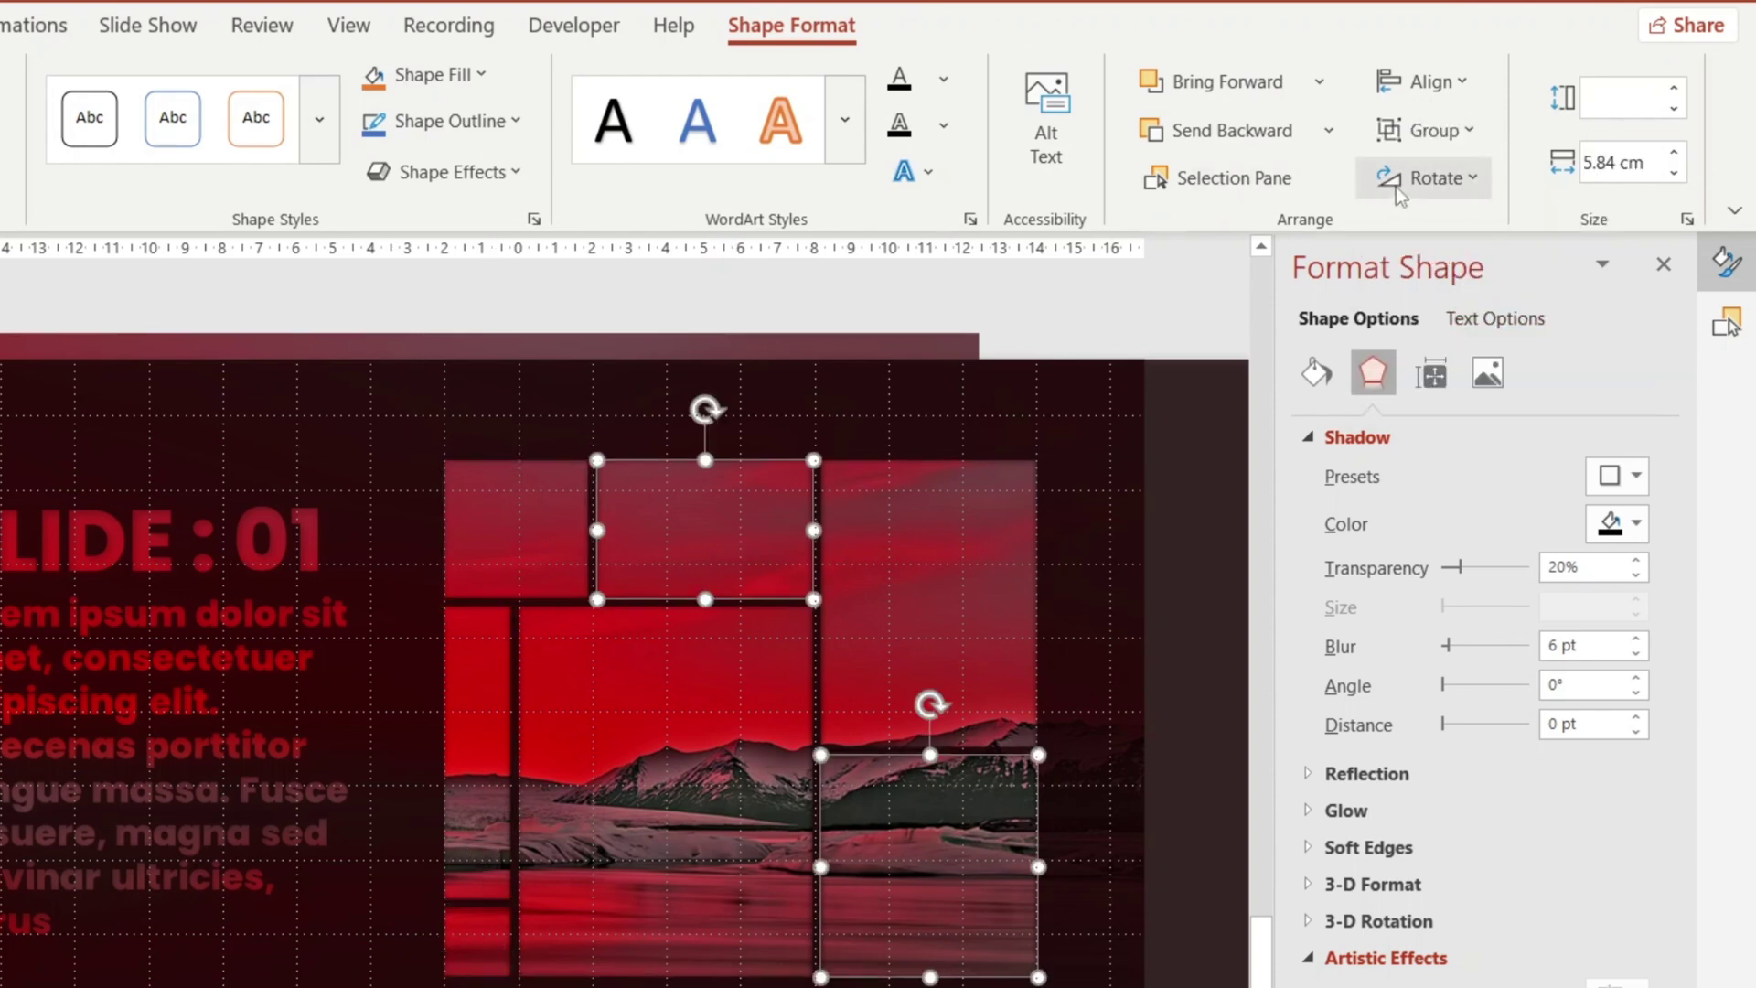
click(1396, 187)
click(1433, 307)
Step: Flip the upper-right, large central and tall left mosaic tiles on slide 5 horizontally
click(920, 507)
ctrl+click(700, 771)
shift+click(469, 759)
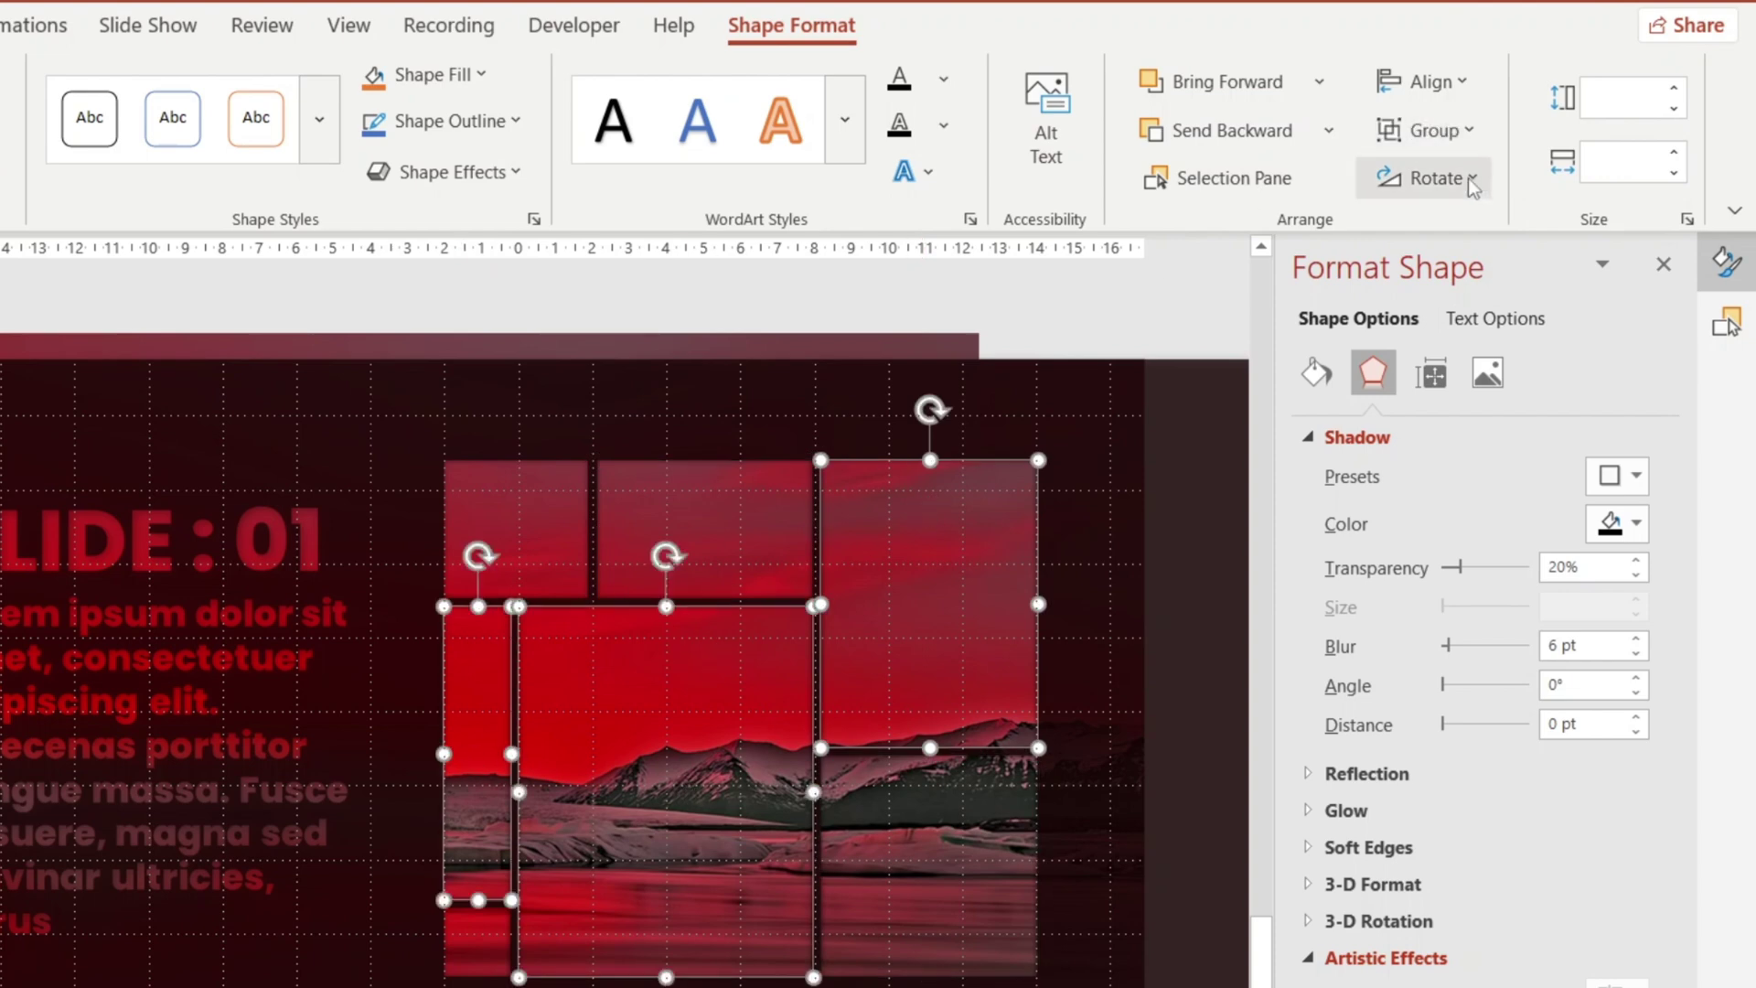
click(1438, 178)
click(1463, 339)
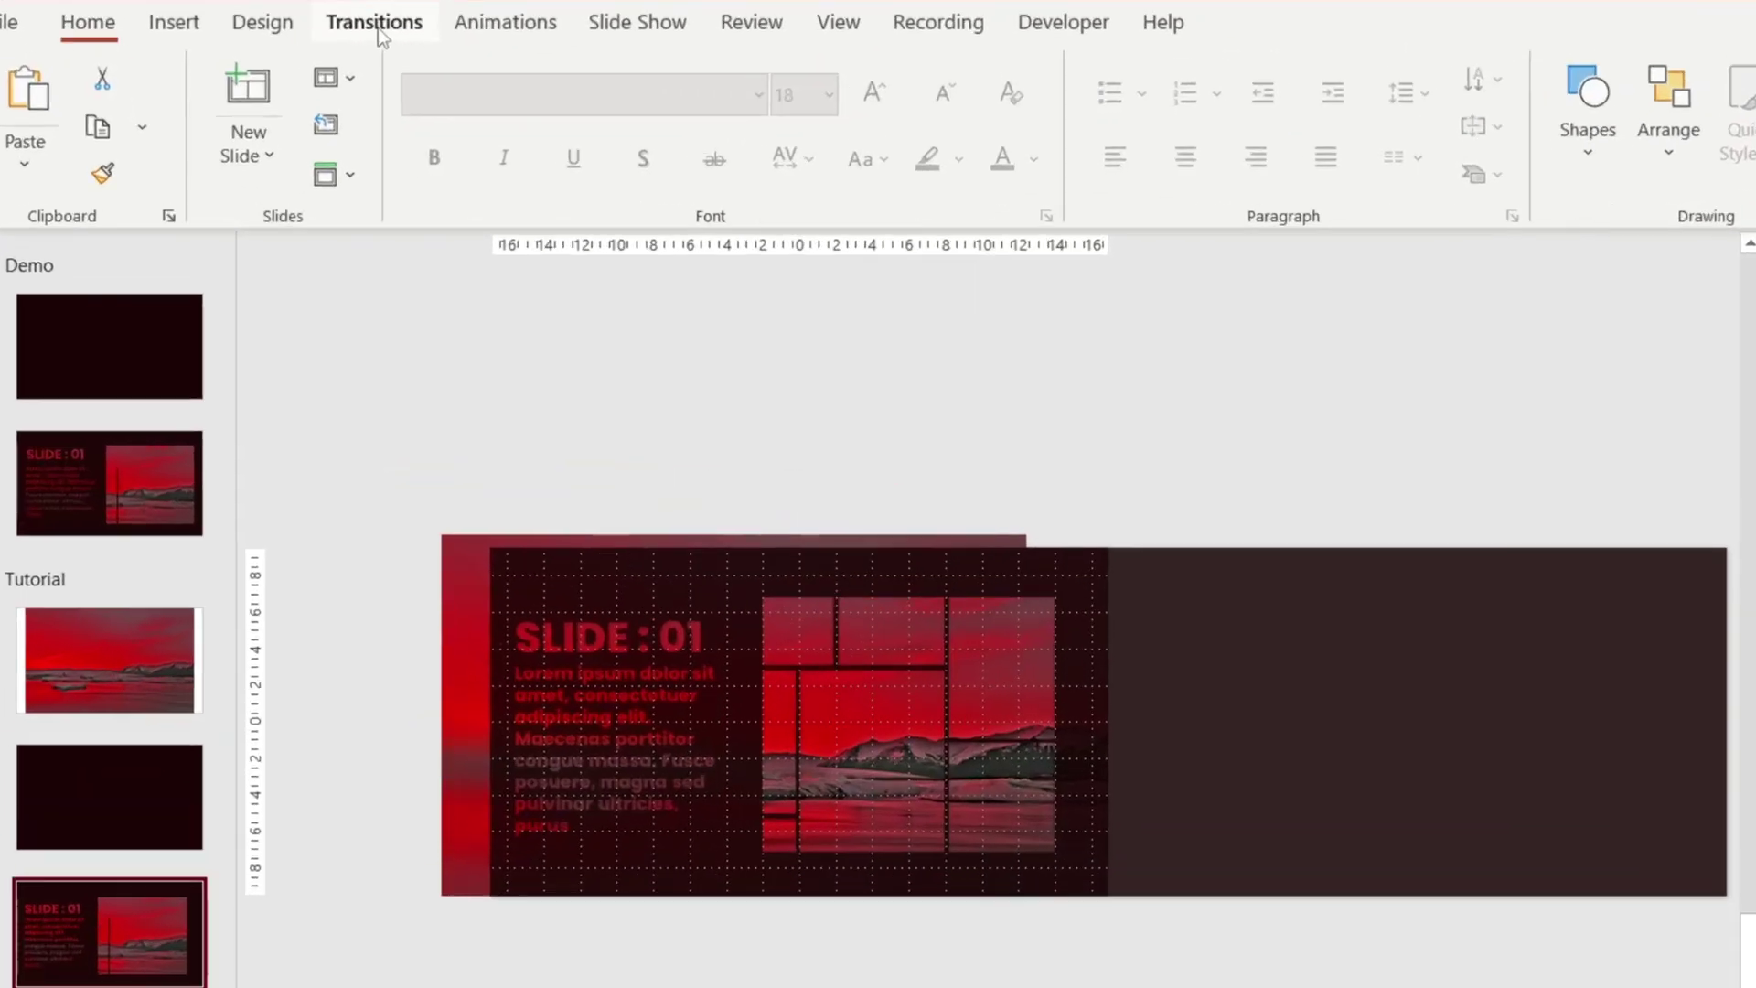
Step: Apply the Morph transition to slide 5
click(318, 61)
click(229, 134)
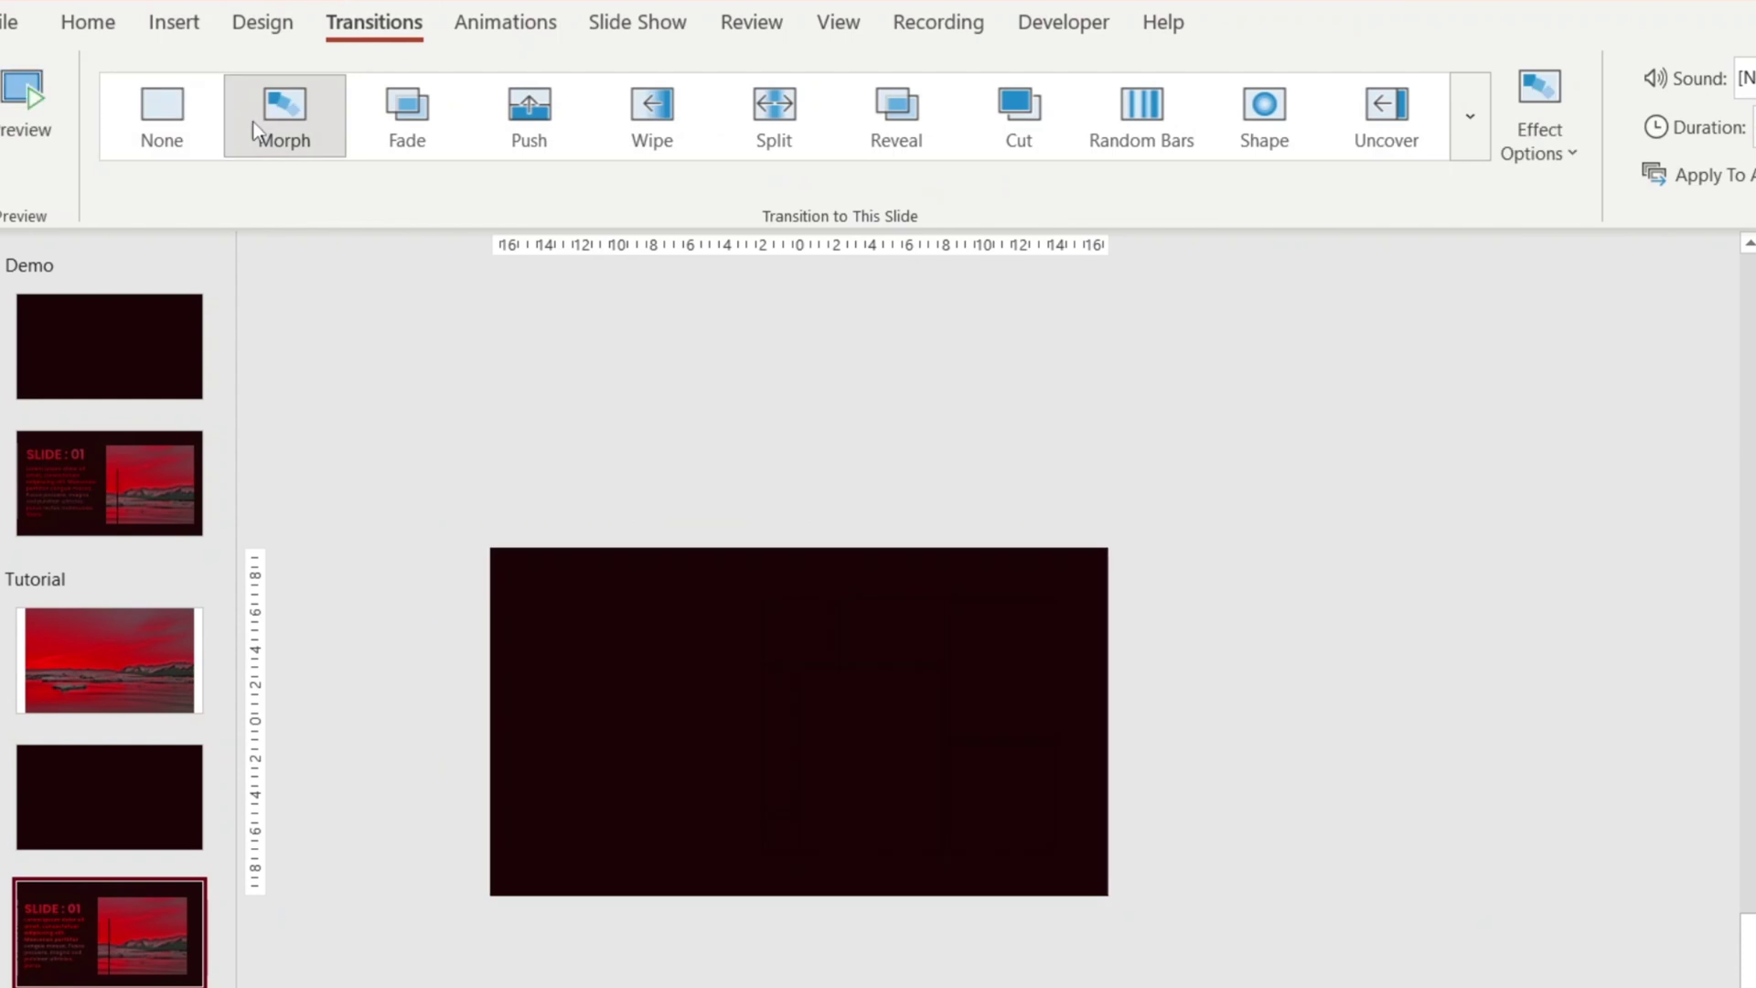